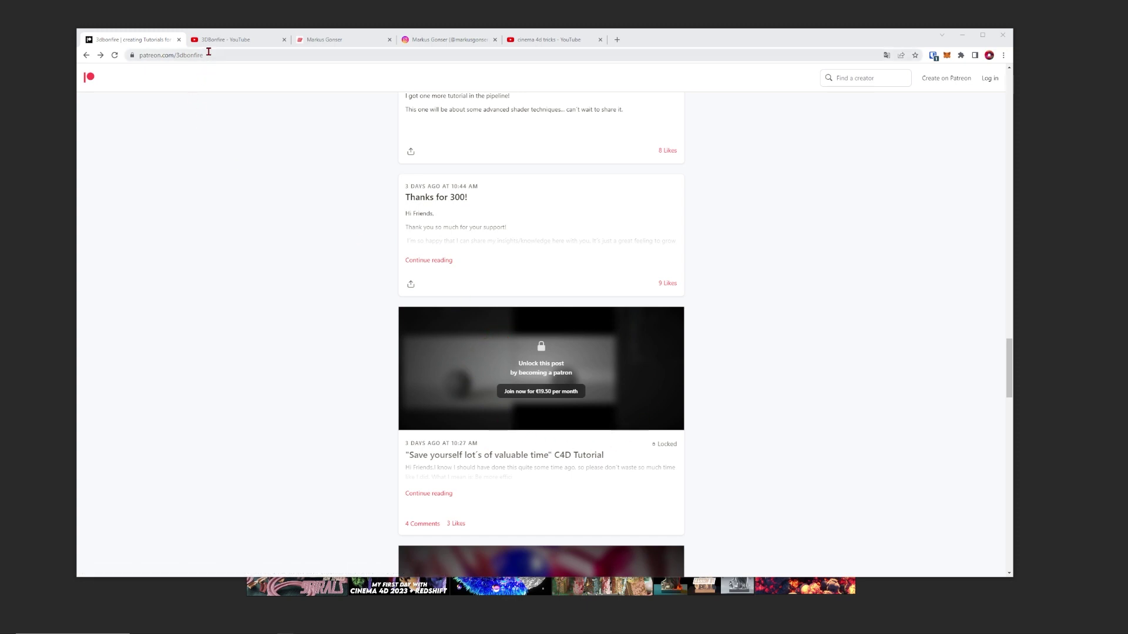
Browse the 3dbonfire Patreon page from the recent posts up to the membership levels
{"action": "left_click_drag", "start_coordinate": [211, 55], "coordinate": [175, 55]}
{"action": "left_click", "coordinate": [366, 372]}
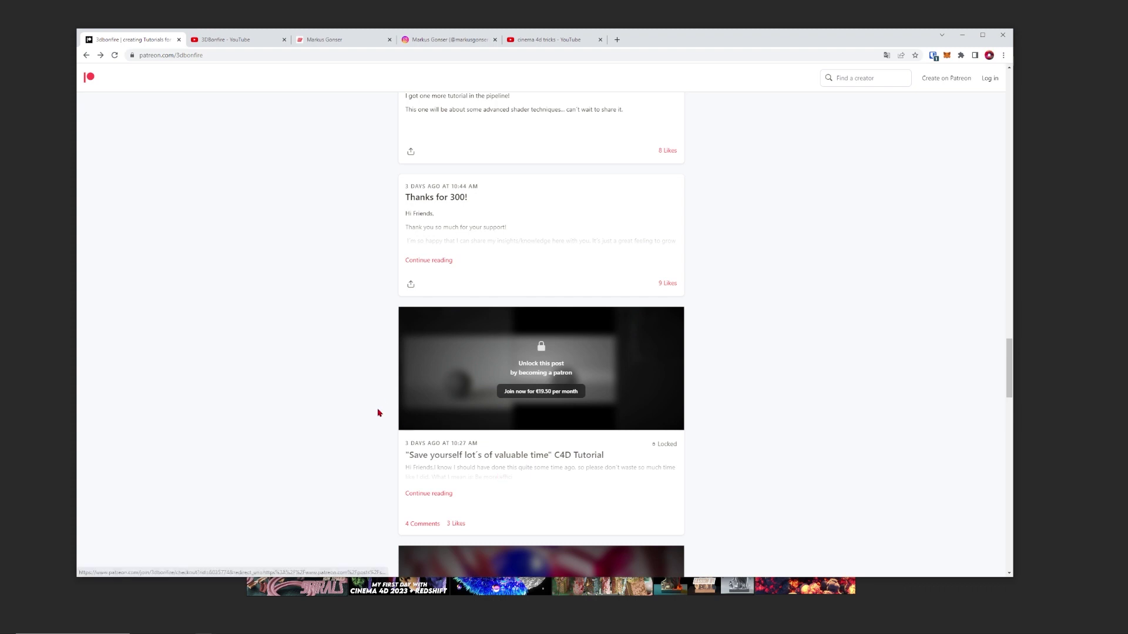
{"action": "scroll", "coordinate": [376, 382], "scroll_direction": "down", "scroll_amount": 1}
{"action": "mouse_move", "coordinate": [376, 382]}
{"action": "middle_mouse_down"}
{"action": "mouse_move", "coordinate": [376, 350]}
{"action": "mouse_move", "coordinate": [375, 368]}
{"action": "middle_mouse_up"}
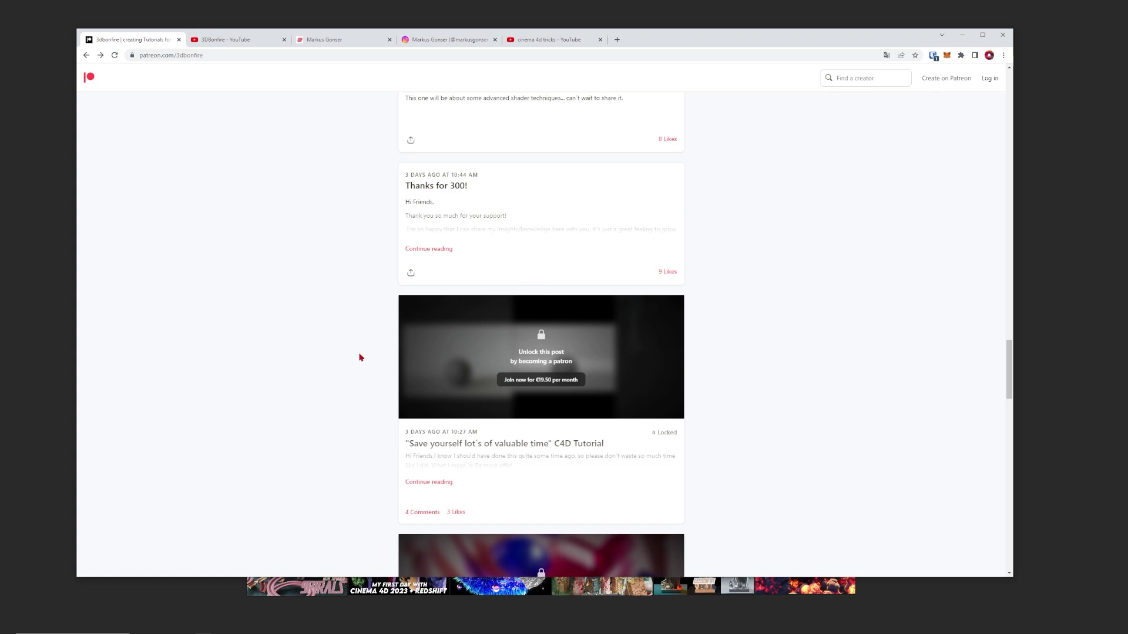
{"action": "scroll", "coordinate": [358, 332], "scroll_direction": "down", "scroll_amount": 1}
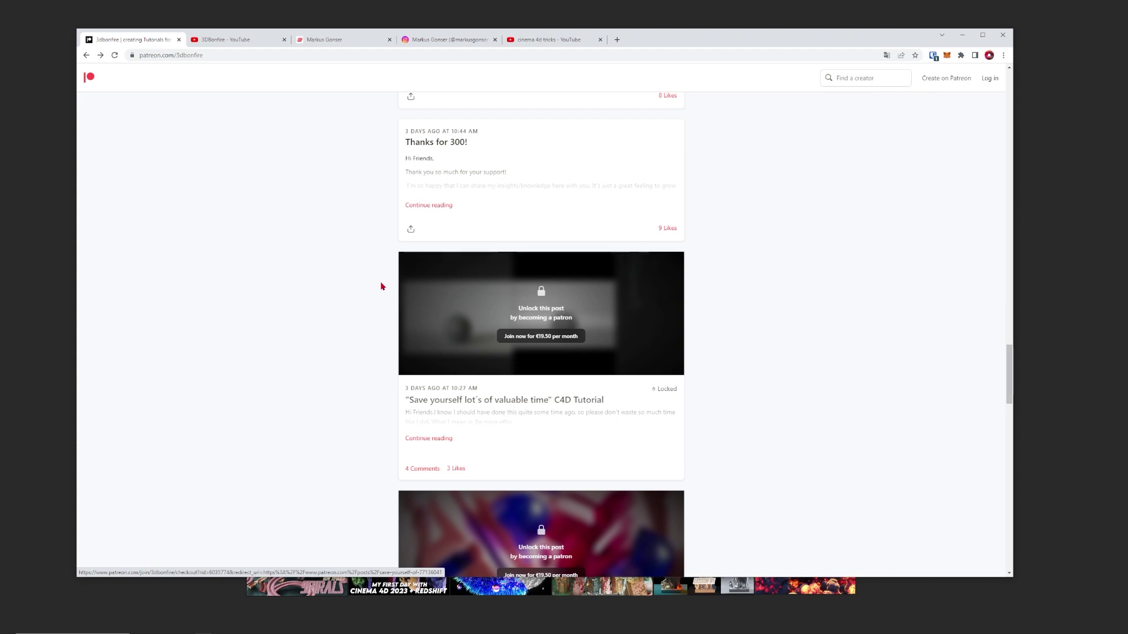
{"action": "scroll", "coordinate": [380, 287], "scroll_direction": "up", "scroll_amount": 20}
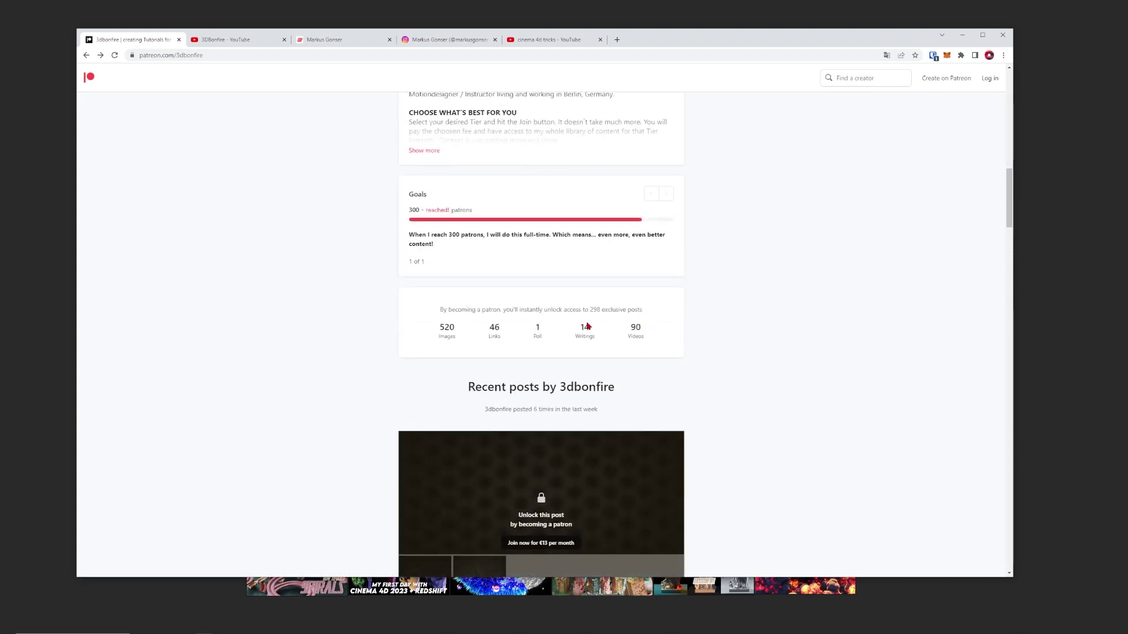
{"action": "scroll", "coordinate": [364, 247], "scroll_direction": "up", "scroll_amount": 7}
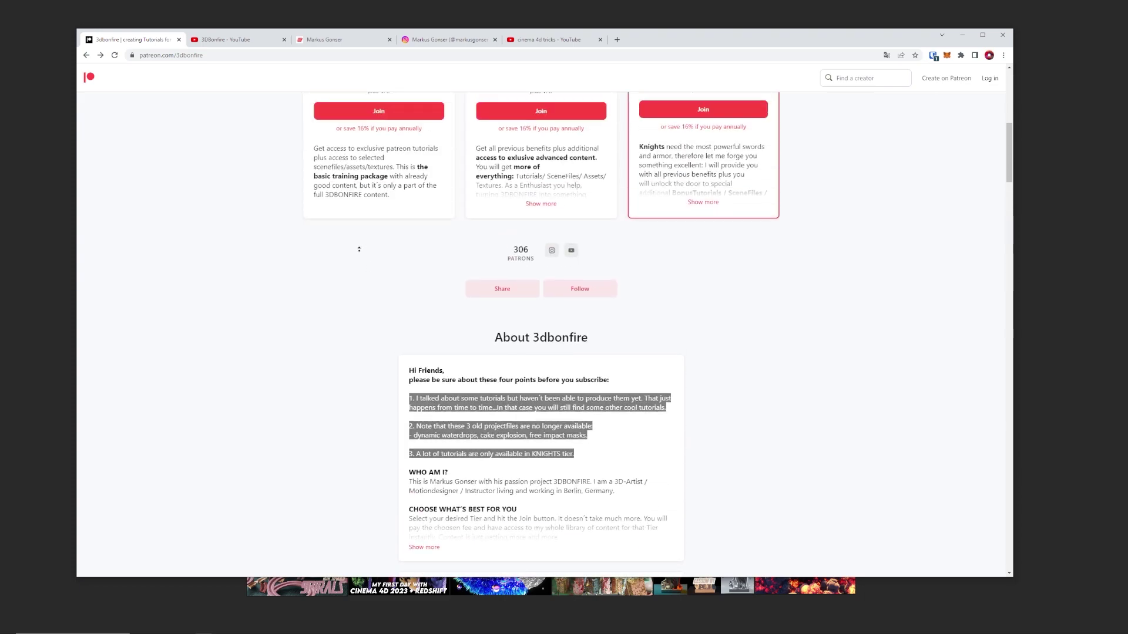
{"action": "scroll", "coordinate": [358, 249], "scroll_direction": "up", "scroll_amount": 5}
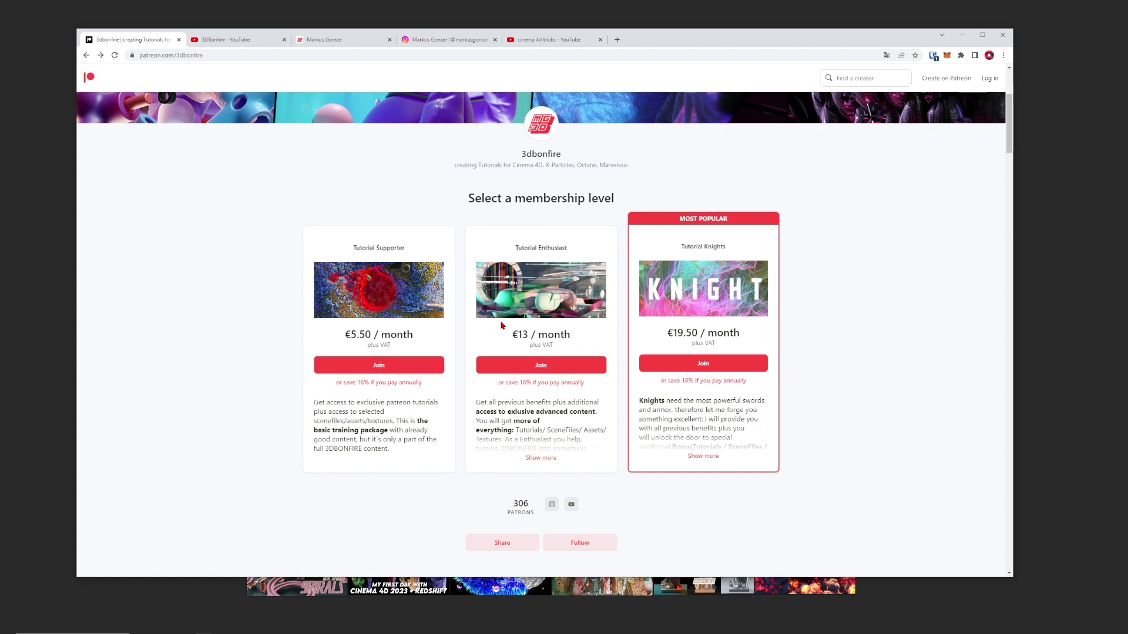
Look through the 3DBonfire YouTube videos, the creator's Gumroad store and the creator's Instagram profile
{"action": "key", "text": "ctrl+Tab"}
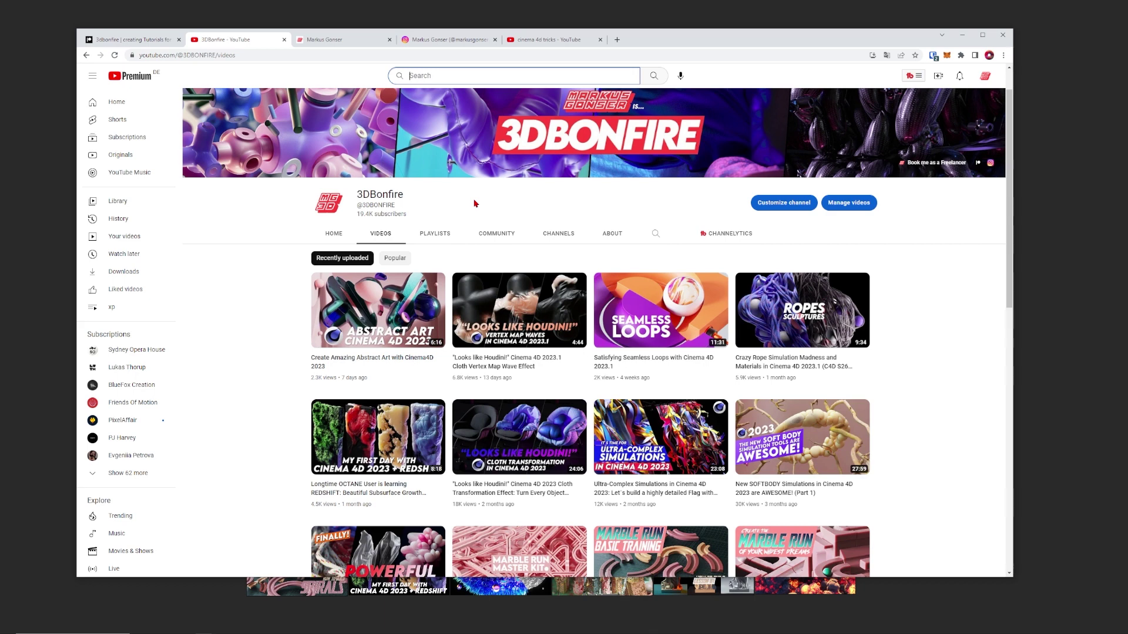
{"action": "left_click", "coordinate": [354, 42]}
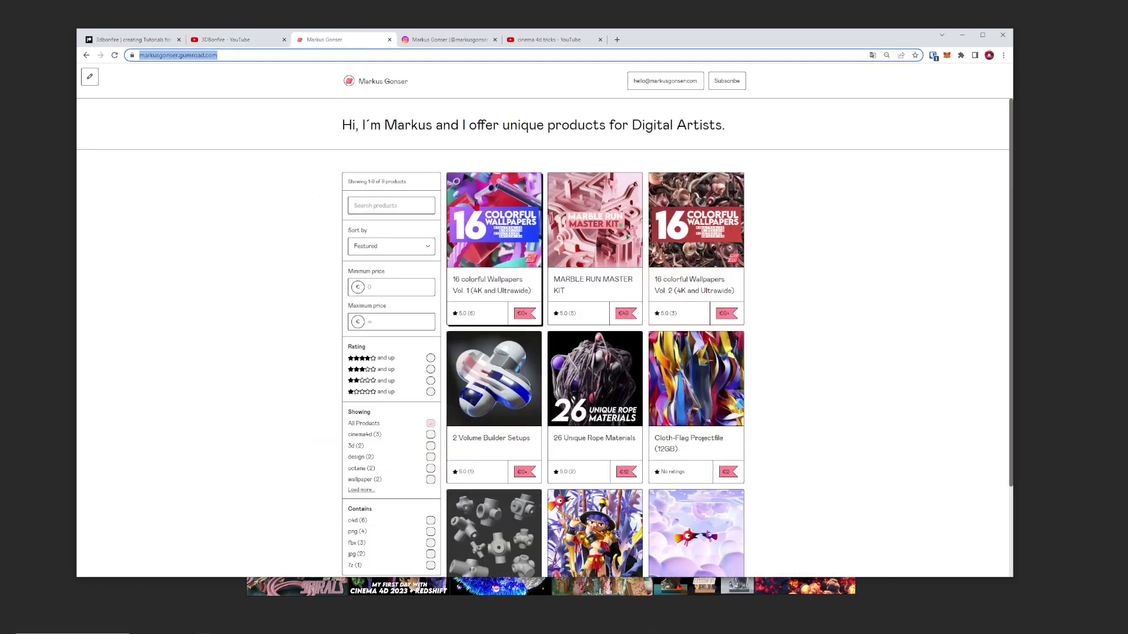
{"action": "left_click", "coordinate": [685, 235]}
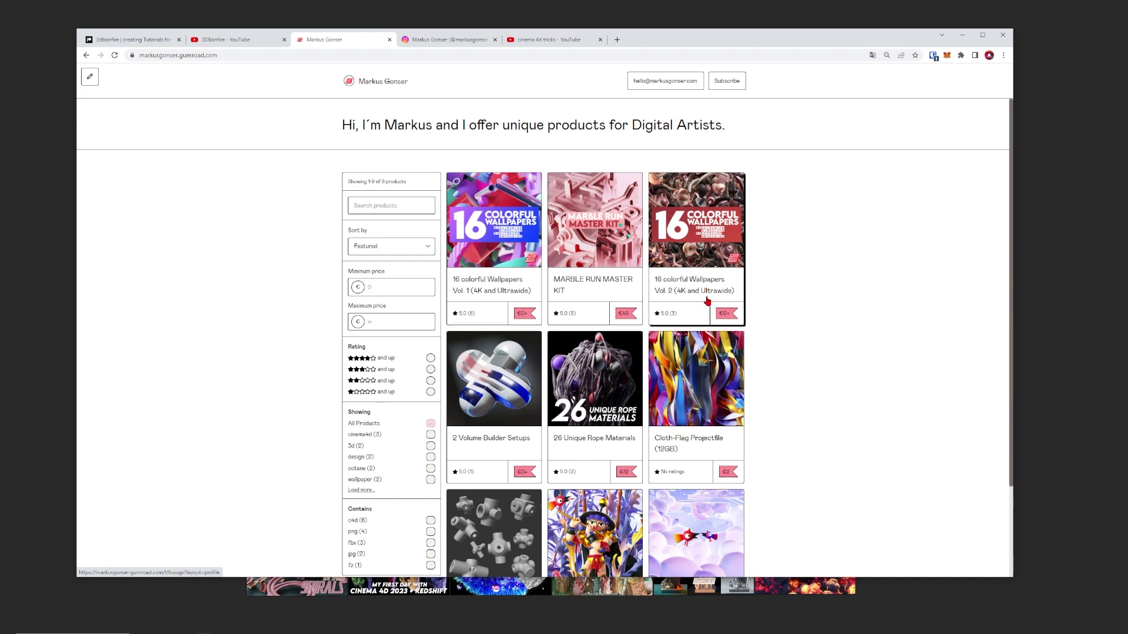
{"action": "left_click", "coordinate": [447, 40]}
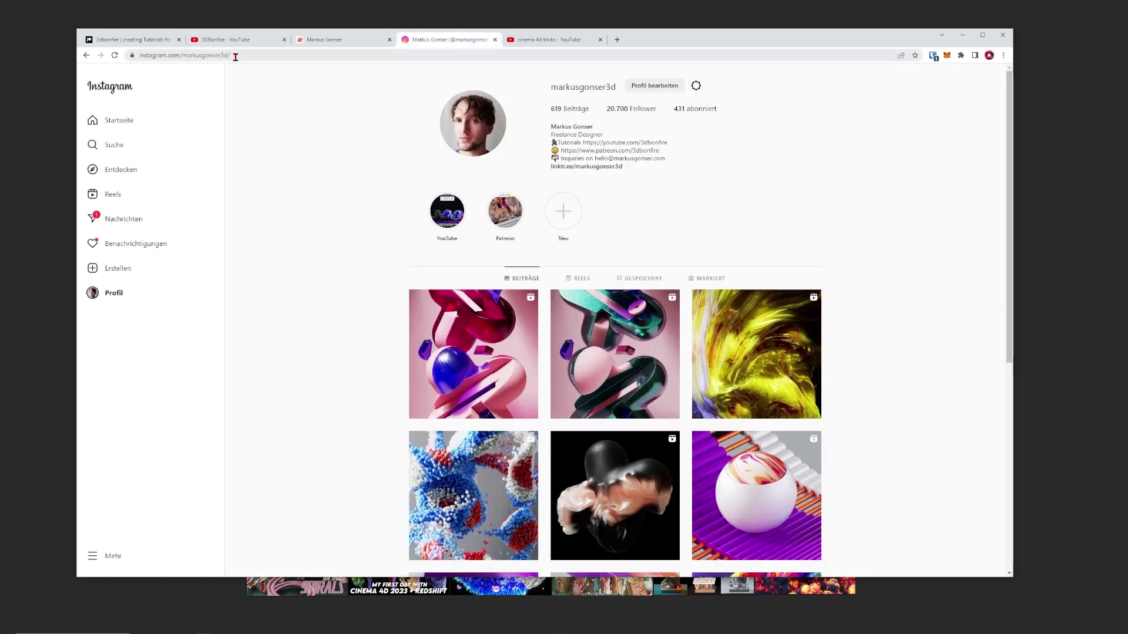
{"action": "left_click_drag", "start_coordinate": [230, 55], "coordinate": [178, 56]}
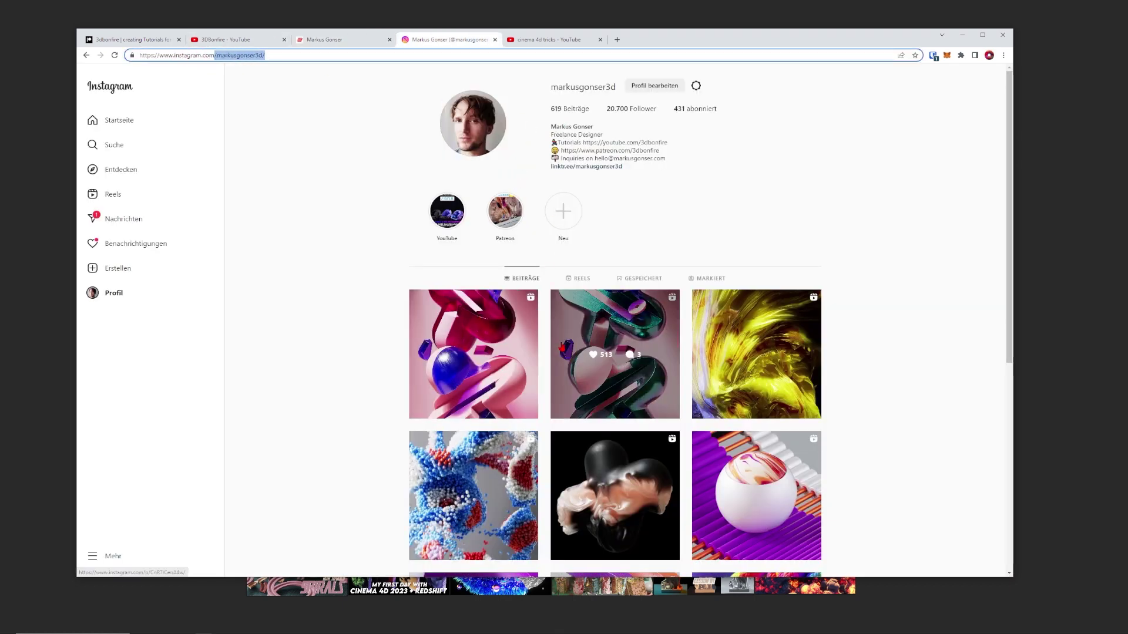
{"action": "left_click", "coordinate": [361, 254]}
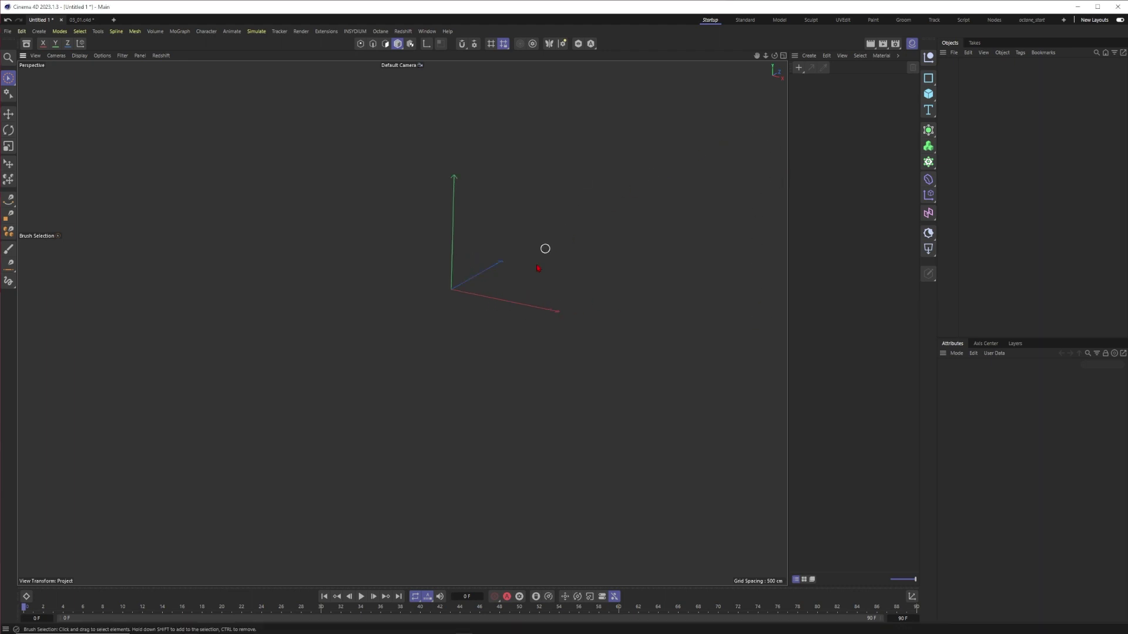
Switch to Cinema 4D and show the Layers manager for the empty scene
{"action": "middle_click_drag", "start_coordinate": [463, 254], "coordinate": [489, 284], "text": "alt"}
{"action": "left_click_drag", "start_coordinate": [489, 285], "coordinate": [414, 315], "text": "alt"}
{"action": "middle_click_drag", "start_coordinate": [414, 315], "coordinate": [420, 329], "text": "alt"}
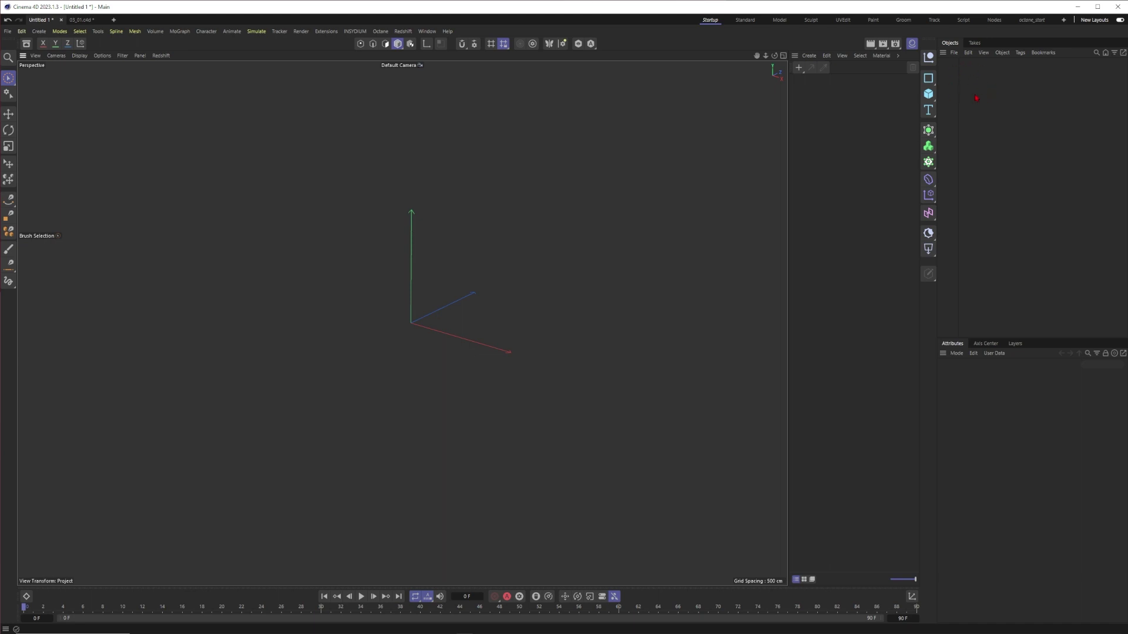
{"action": "left_click", "coordinate": [1015, 345]}
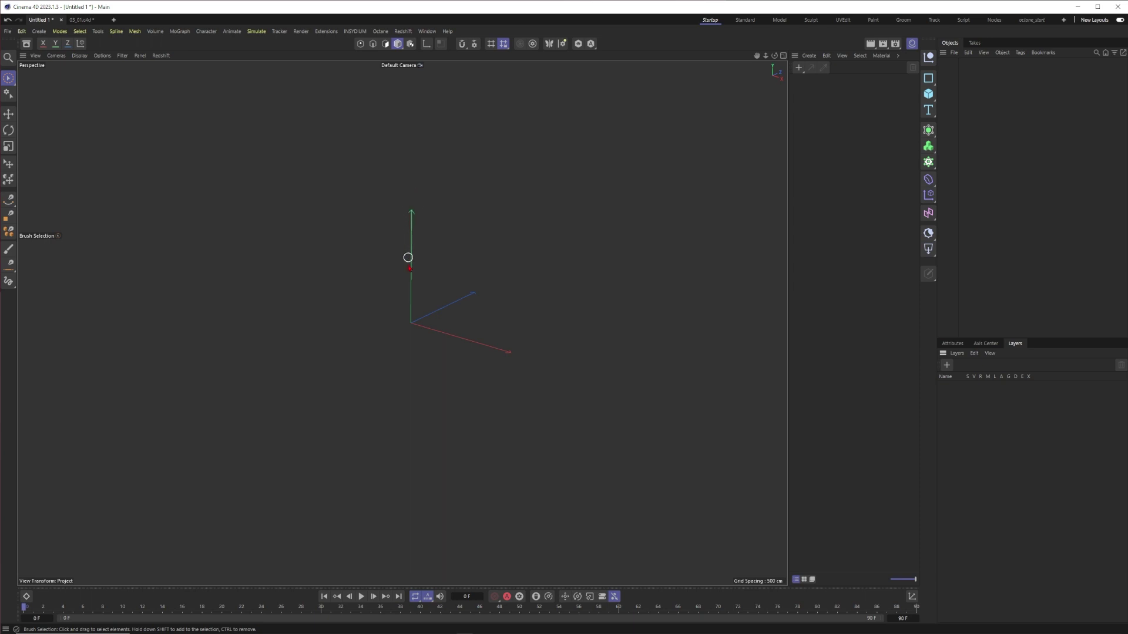
{"action": "left_click", "coordinate": [928, 57]}
{"action": "double_click", "coordinate": [960, 64]}
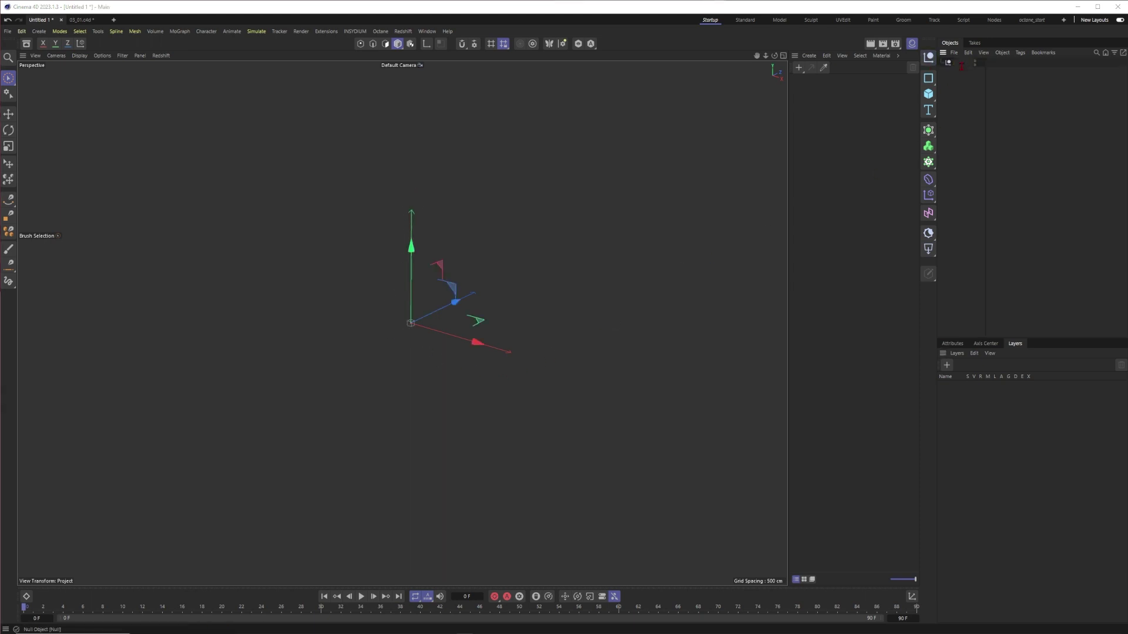
{"action": "double_click", "coordinate": [960, 63]}
{"action": "key", "text": "Return"}
{"action": "key", "text": "Delete"}
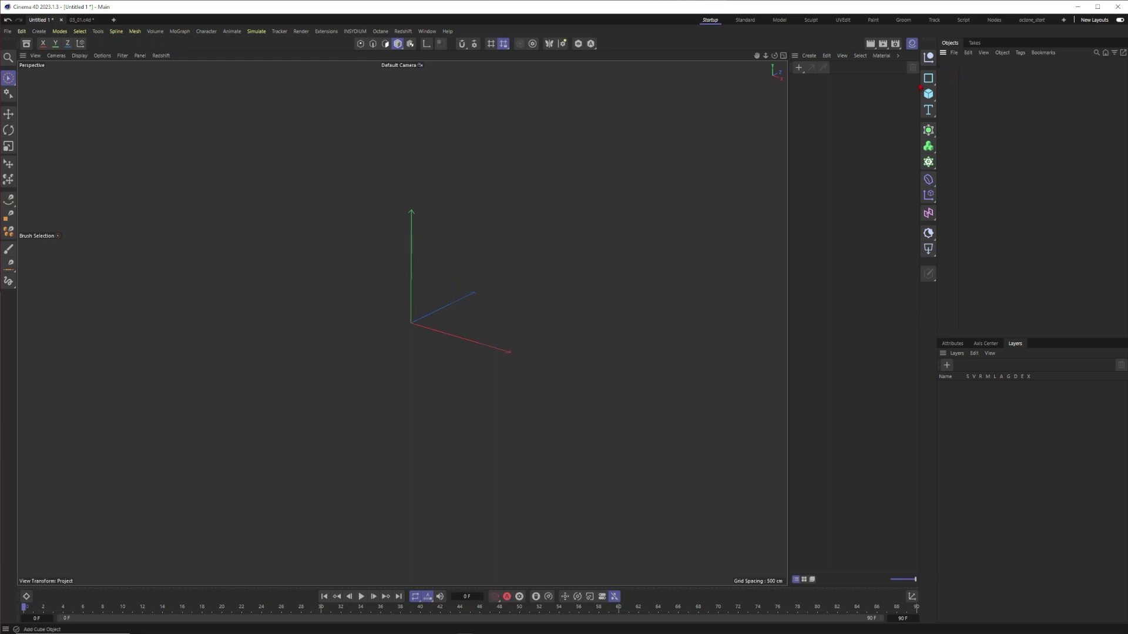
Add two null objects and rename the upper one to a line of underscores as a separator
{"action": "left_click", "coordinate": [927, 57]}
{"action": "left_click", "coordinate": [928, 57]}
{"action": "double_click", "coordinate": [960, 63]}
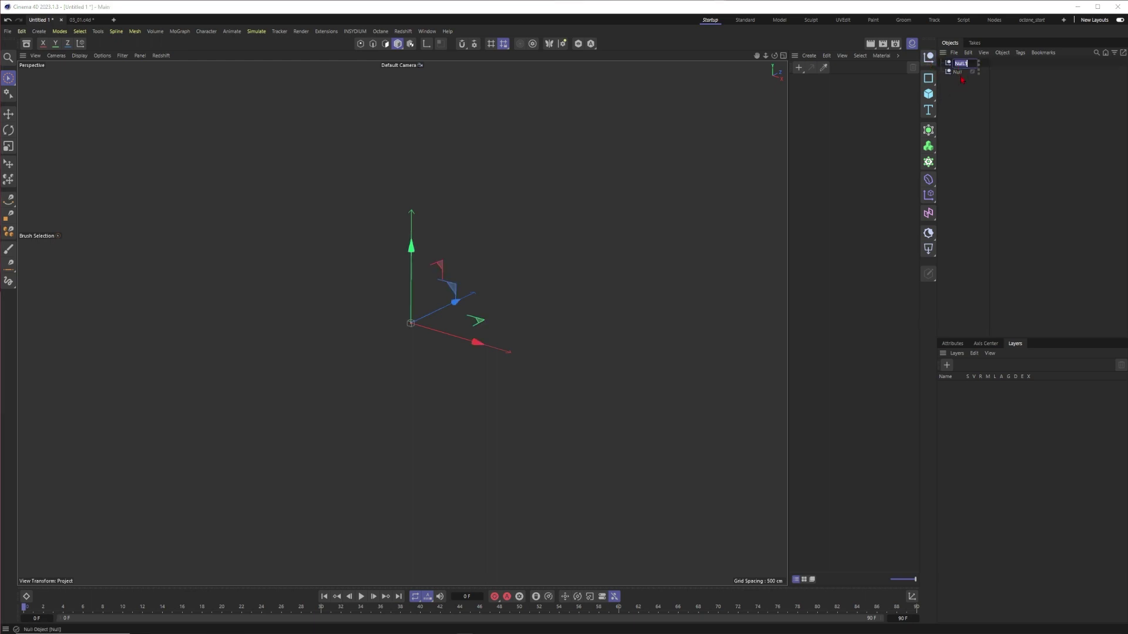
{"action": "type", "text": "______"}
{"action": "left_click", "coordinate": [1022, 99]}
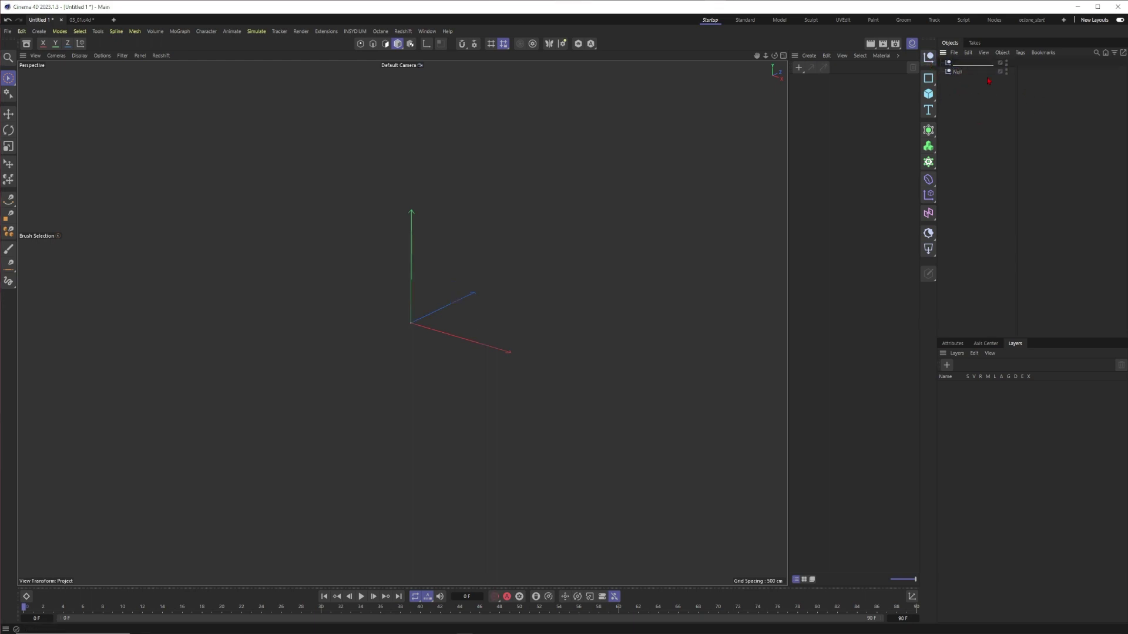
Delete both null objects from the scene and add a cube
{"action": "key", "text": "ctrl+a"}
{"action": "key", "text": "Delete"}
{"action": "left_click", "coordinate": [929, 94]}
{"action": "left_click", "coordinate": [954, 108]}
Move the cube away from the origin and rotate it to about 18° heading, 23° pitch and 36° bank
{"action": "mouse_move", "coordinate": [467, 311]}
{"action": "left_mouse_down"}
{"action": "mouse_move", "coordinate": [545, 231]}
{"action": "mouse_move", "coordinate": [527, 230]}
{"action": "left_mouse_up"}
{"action": "key", "text": "r"}
{"action": "middle_click_drag", "start_coordinate": [501, 245], "coordinate": [529, 272], "text": "alt"}
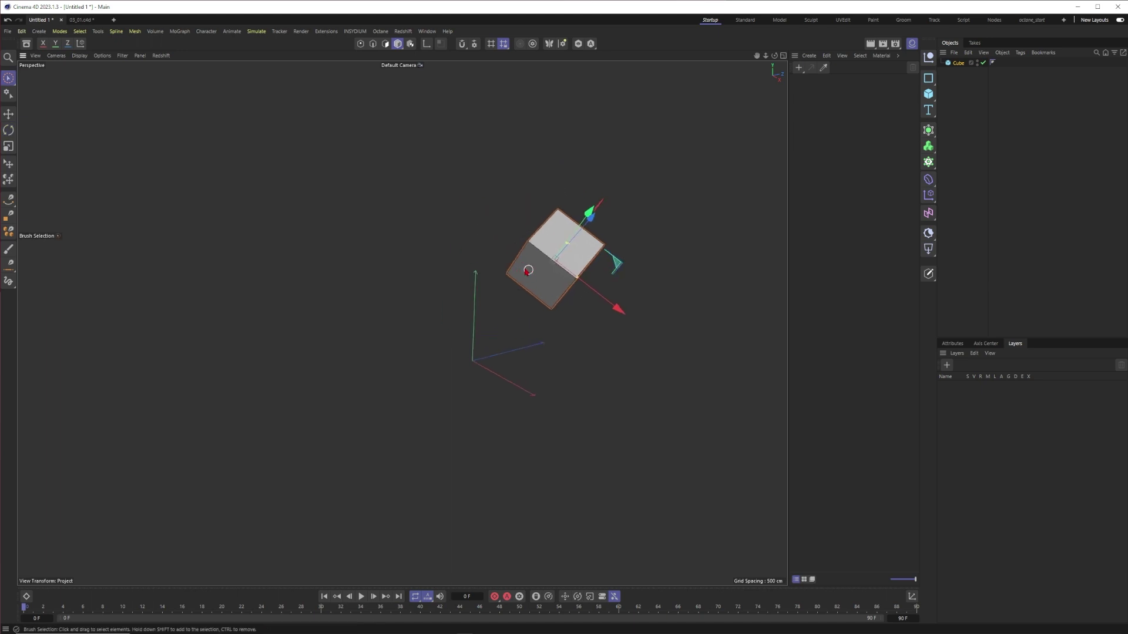
{"action": "left_click_drag", "start_coordinate": [529, 272], "coordinate": [552, 266], "text": "alt"}
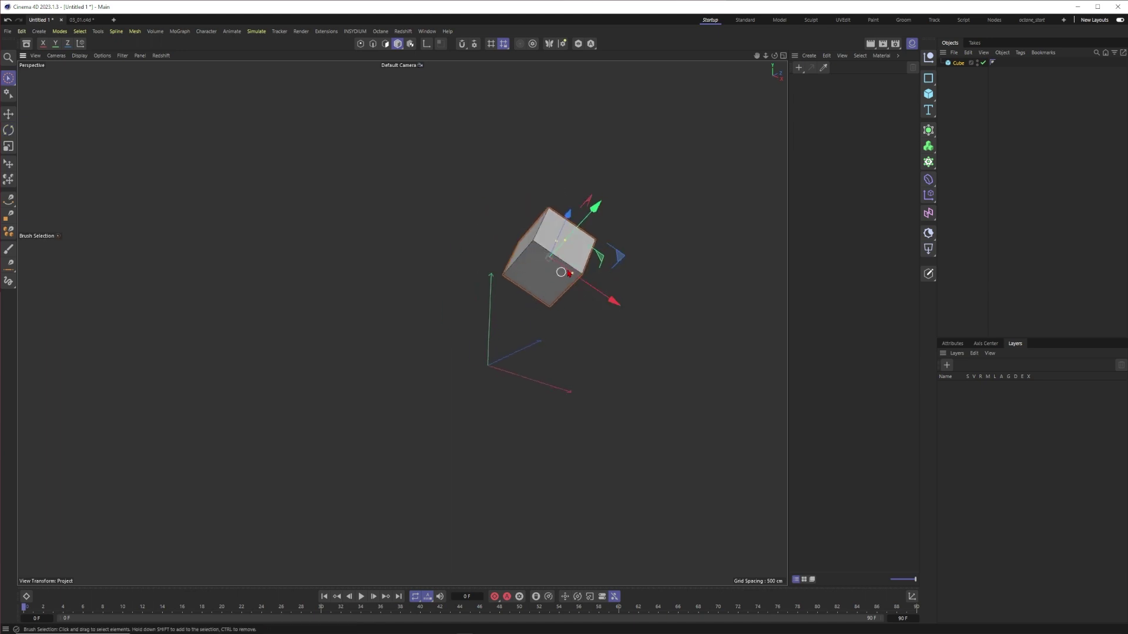
Reset the cube's position and rotation coordinates to 0 on every axis in its attributes
{"action": "left_click", "coordinate": [954, 87]}
{"action": "left_click", "coordinate": [959, 64]}
{"action": "left_click", "coordinate": [960, 64]}
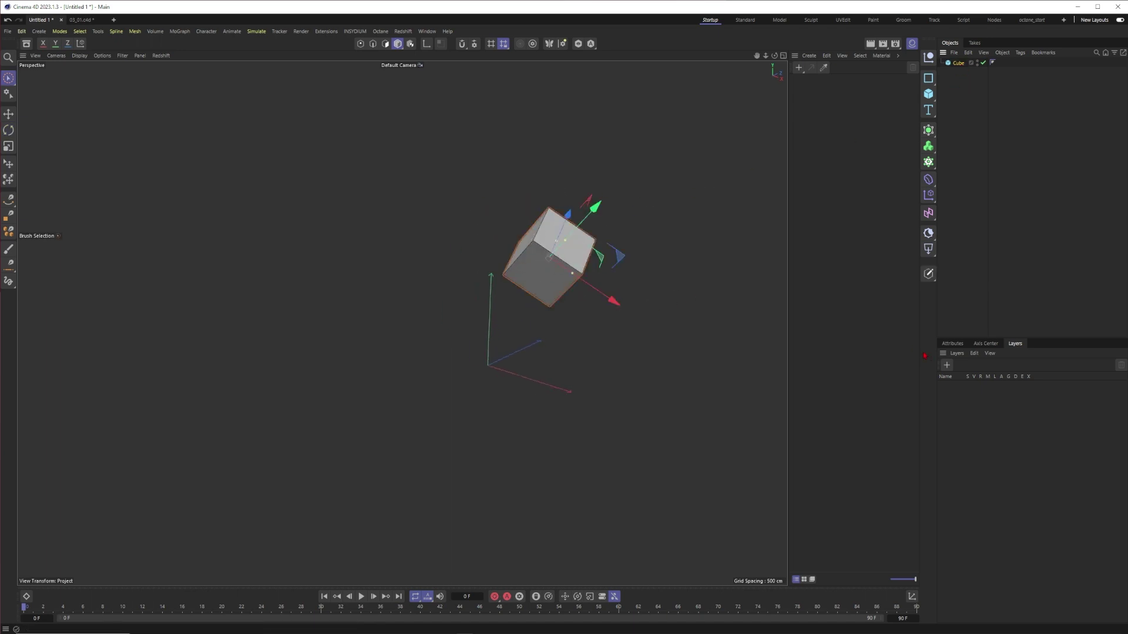
{"action": "left_click", "coordinate": [952, 344]}
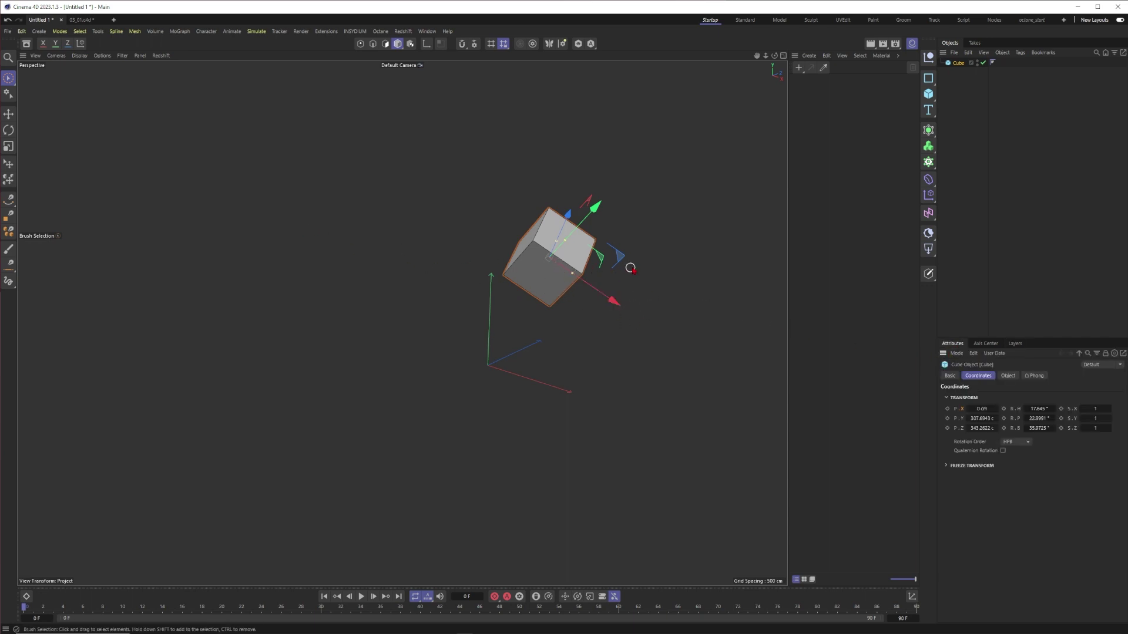
{"action": "double_click", "coordinate": [982, 418]}
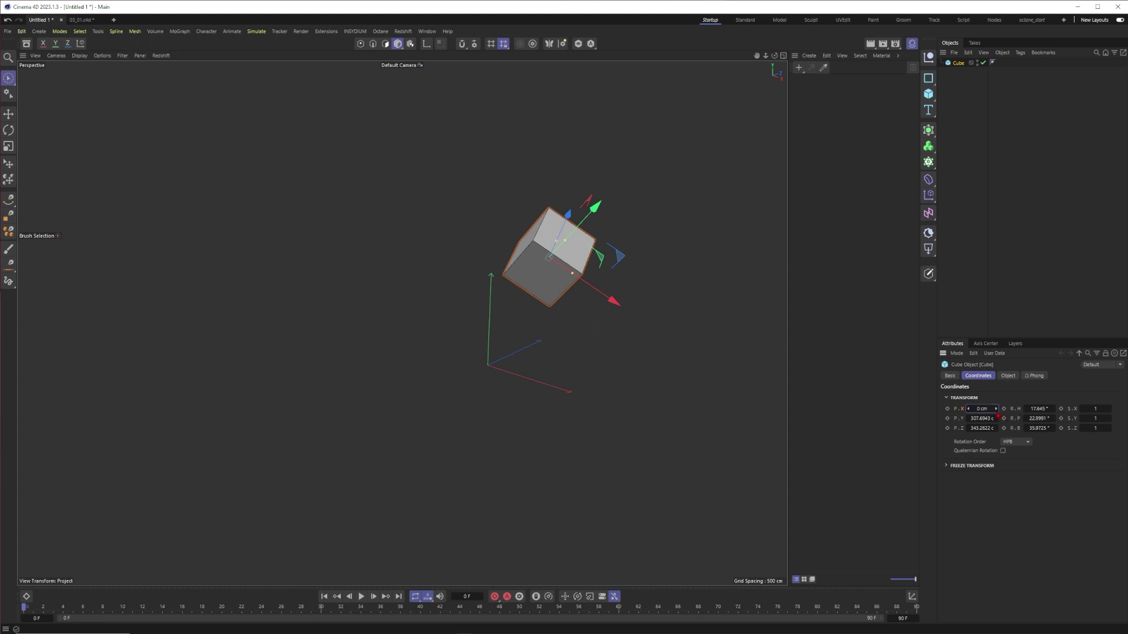
{"action": "type", "text": "0"}
{"action": "key", "text": "Return"}
{"action": "right_click", "coordinate": [995, 428]}
{"action": "right_click", "coordinate": [1053, 408]}
{"action": "right_click", "coordinate": [1054, 418]}
{"action": "right_click", "coordinate": [1054, 428]}
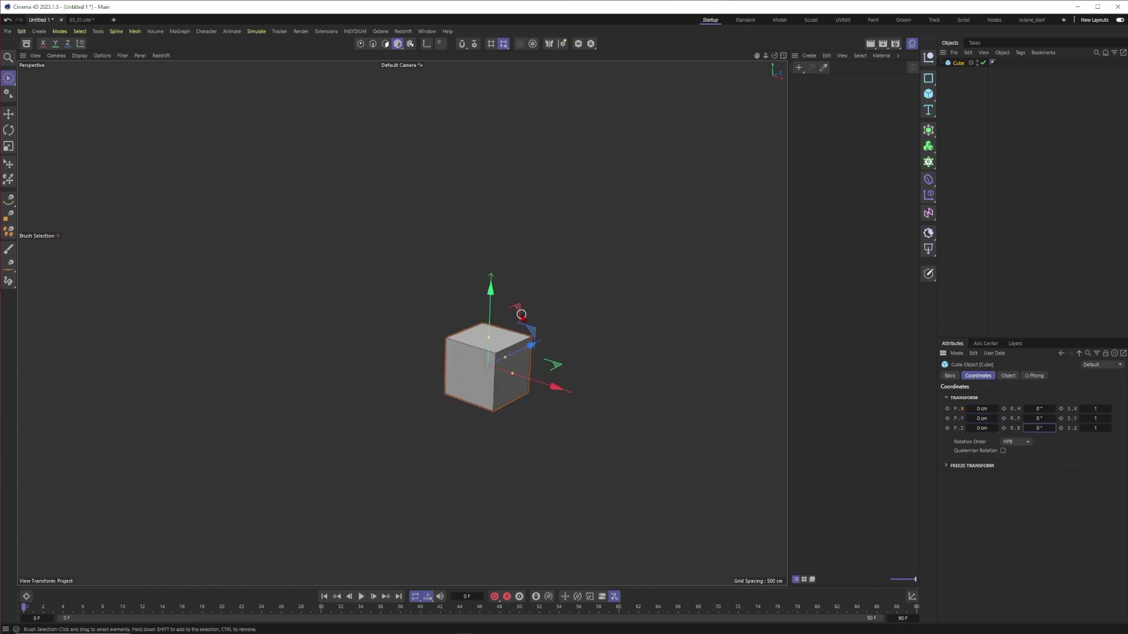
Move the cube off the origin and rotate it to about -217° heading, 21° pitch and 34° bank
{"action": "left_click_drag", "start_coordinate": [521, 315], "coordinate": [597, 216]}
{"action": "key", "text": "r"}
{"action": "key", "text": "9"}
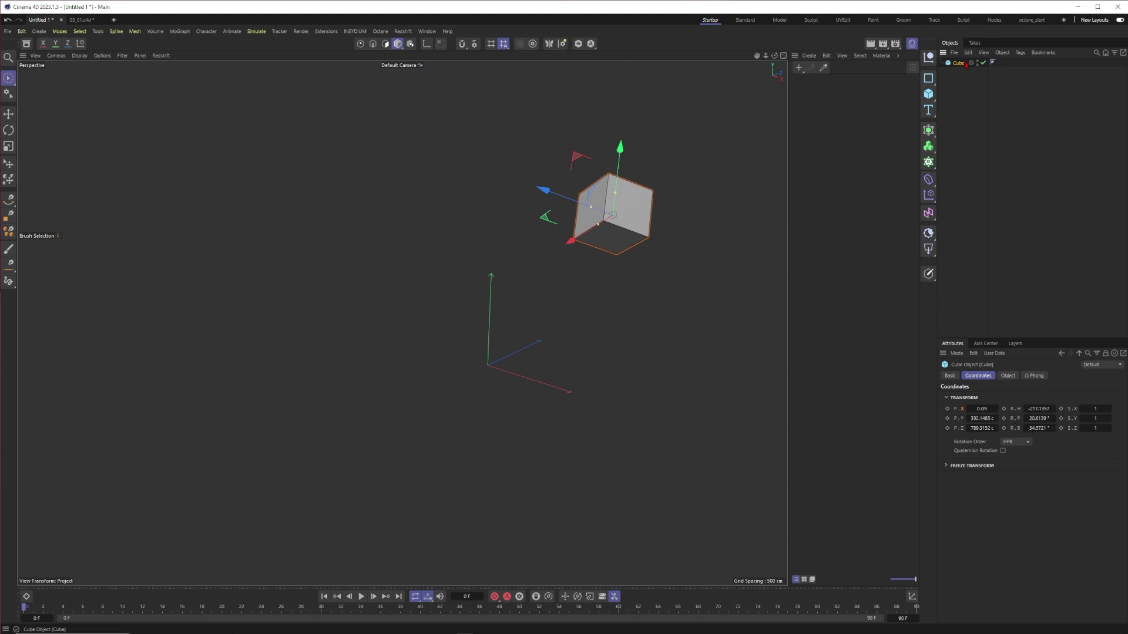
Apply Reset Transform to the cube to return it to the origin with zero rotation
{"action": "right_click", "coordinate": [624, 207]}
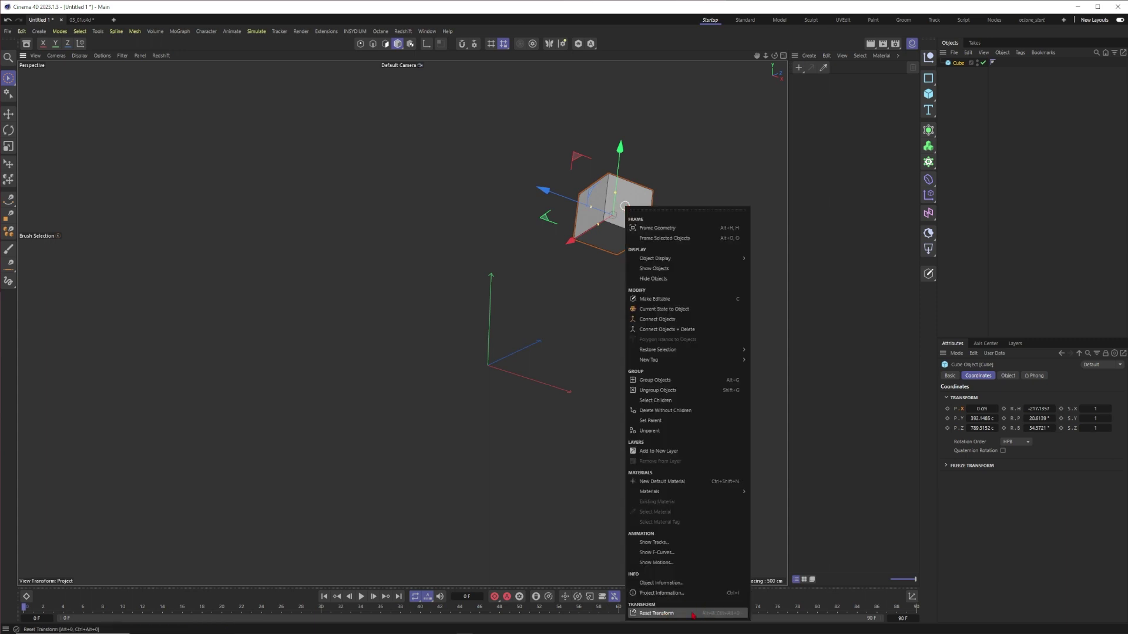
{"action": "left_click", "coordinate": [574, 511]}
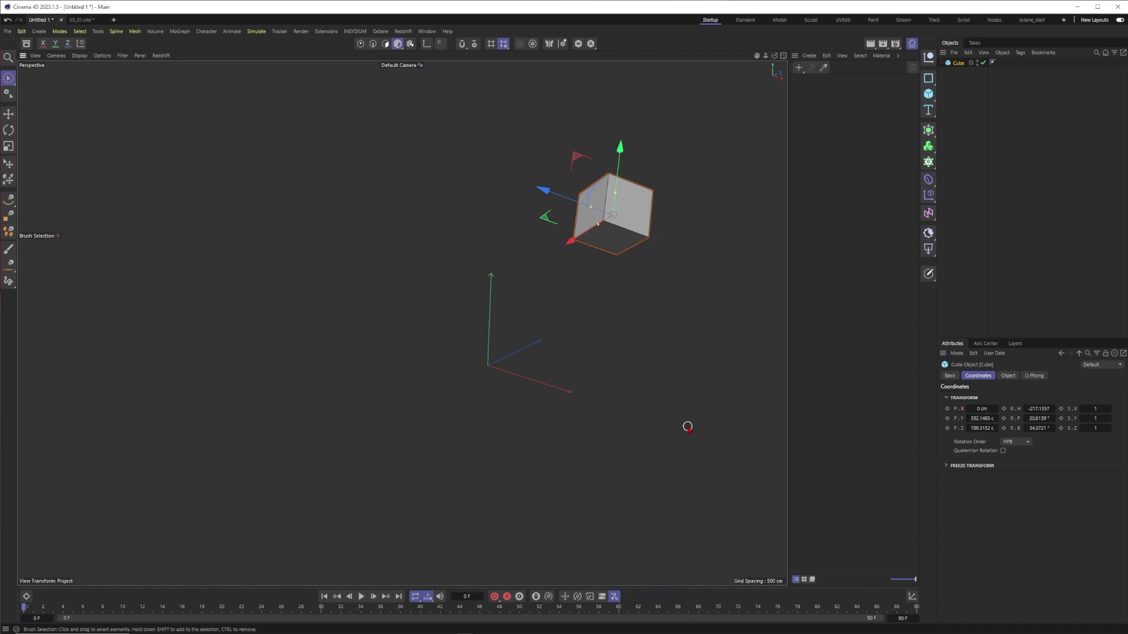
{"action": "key", "text": "alt+0"}
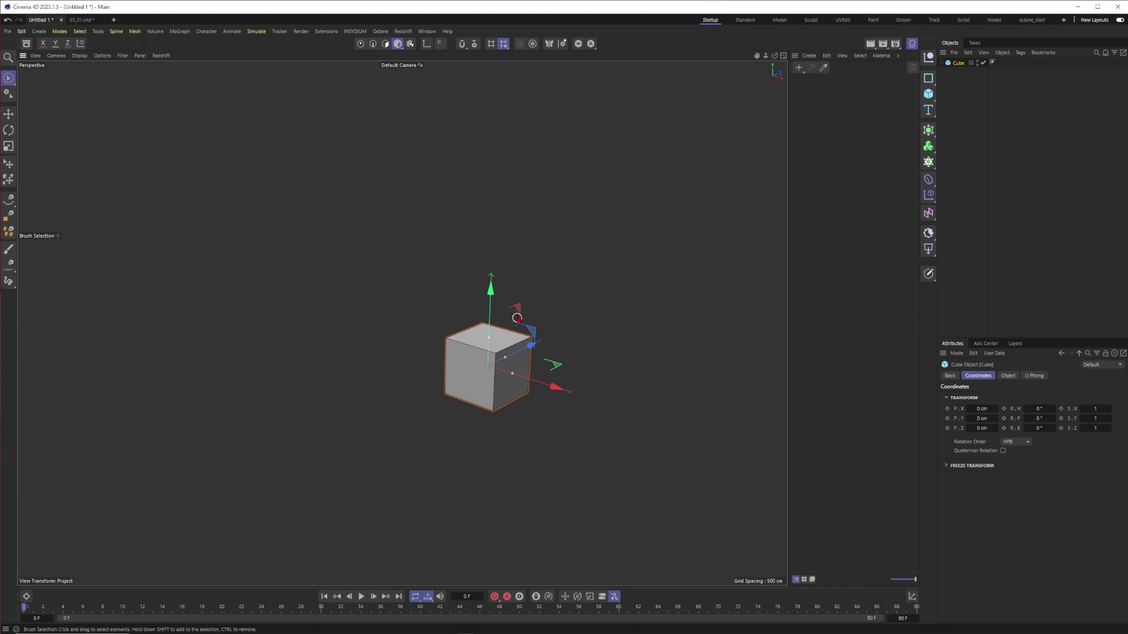
Move the unrotated cube up and back from the origin, to about 940 cm on Z
{"action": "left_click_drag", "start_coordinate": [516, 313], "coordinate": [659, 166]}
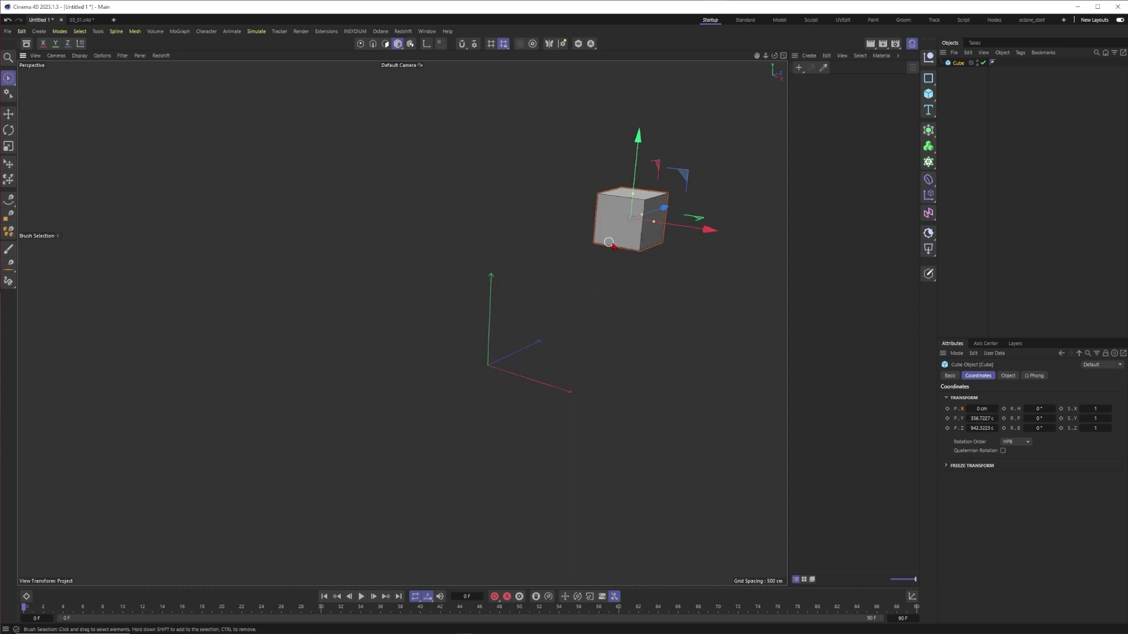
{"action": "left_click_drag", "start_coordinate": [616, 251], "coordinate": [607, 269], "text": "alt"}
{"action": "middle_click_drag", "start_coordinate": [605, 267], "coordinate": [602, 277], "text": "alt"}
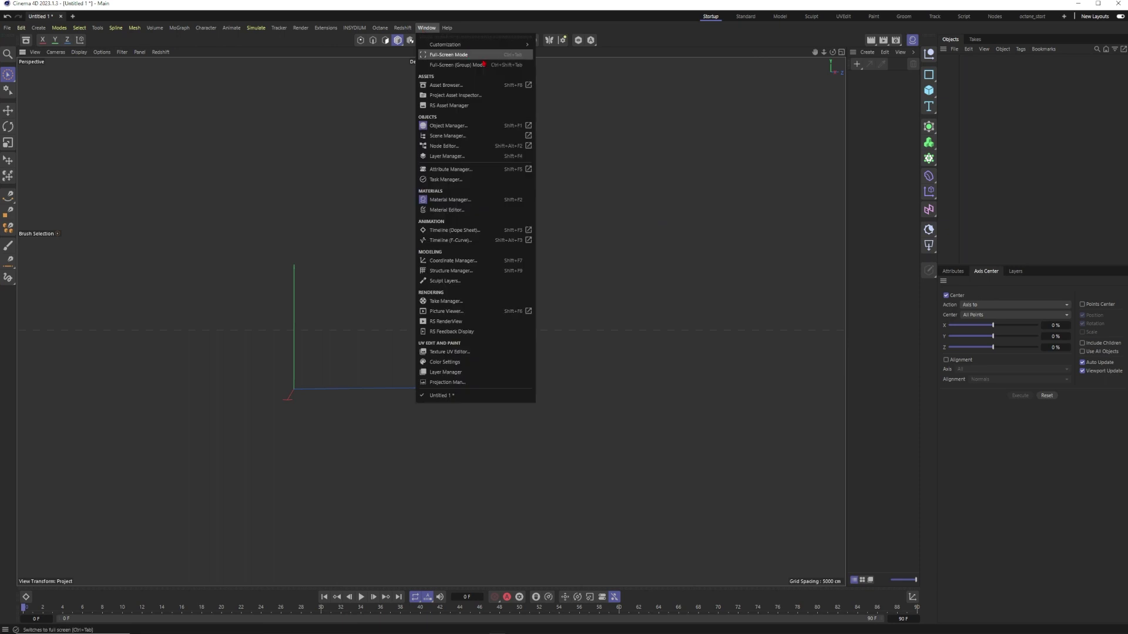
Open the Command Manager and filter the commands by "reset tr"
{"action": "mouse_move", "coordinate": [459, 51]}
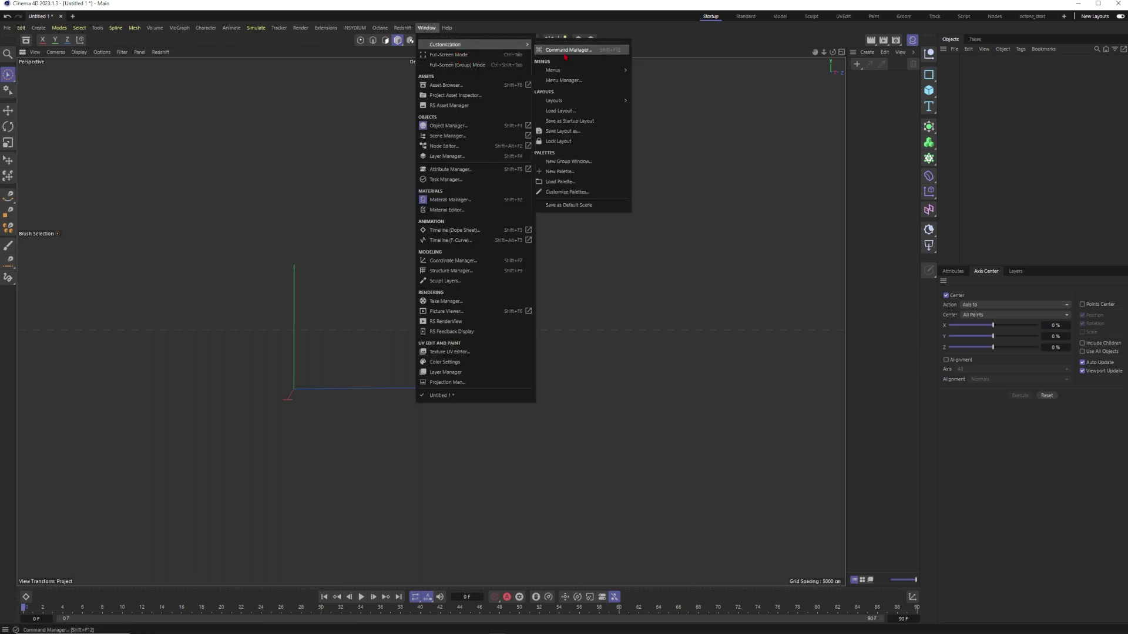
{"action": "left_click", "coordinate": [582, 50]}
{"action": "type", "text": "reset tr"}
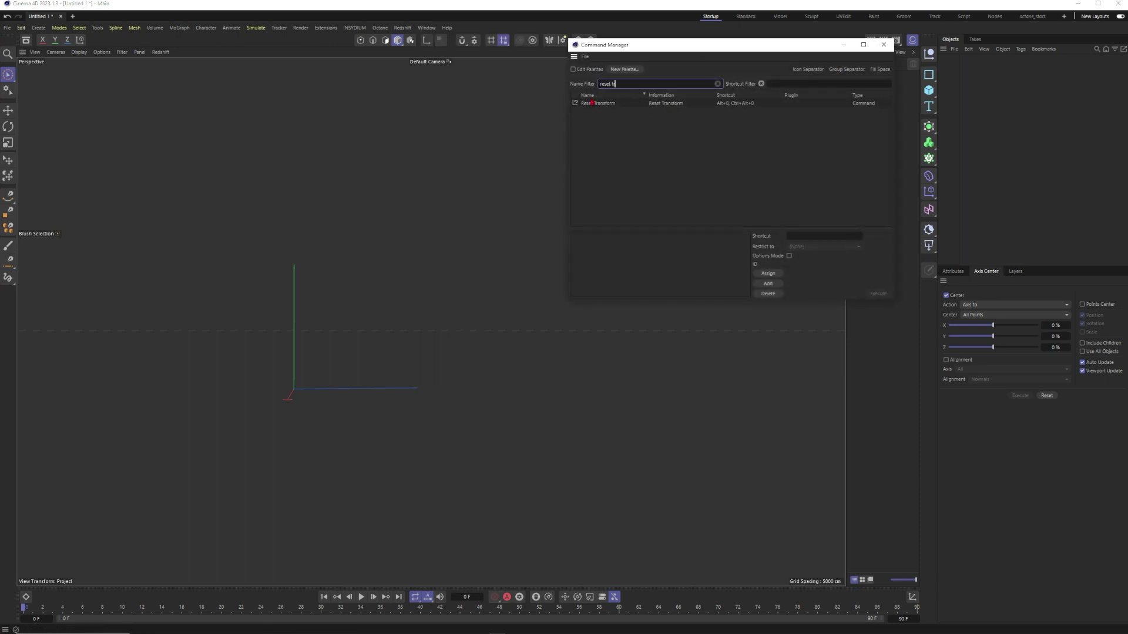
{"action": "left_click_drag", "start_coordinate": [641, 51], "coordinate": [434, 93]}
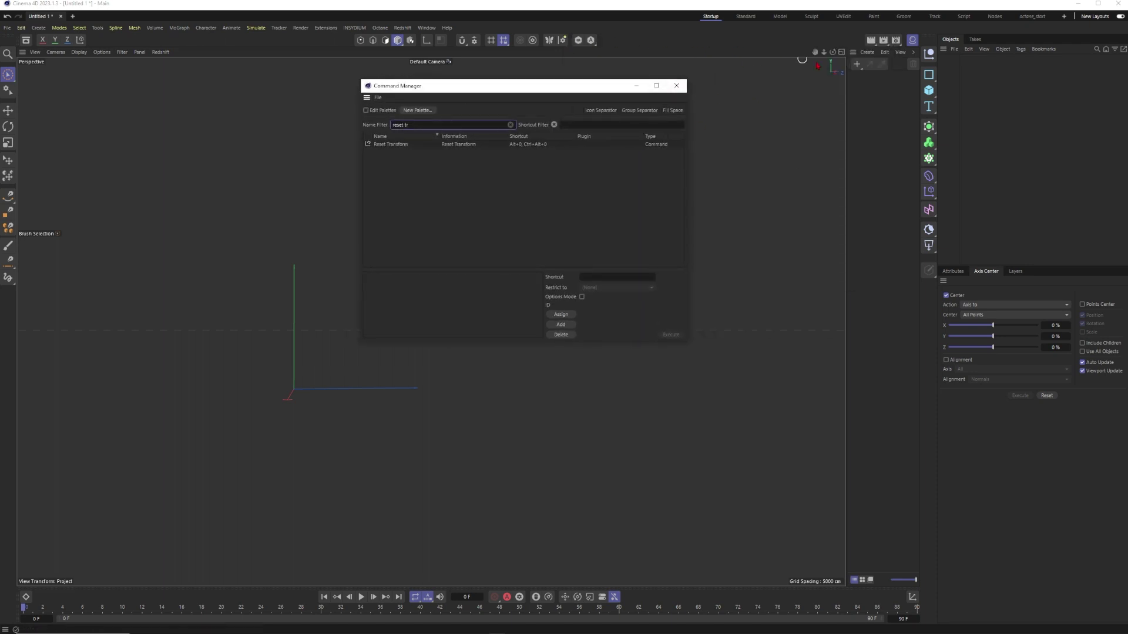
{"action": "type", "text": "r"}
Add the Reset Transform command to the tool palette below Make Editable using Edit Palettes, and select it to view its shortcuts
{"action": "left_click", "coordinate": [366, 110]}
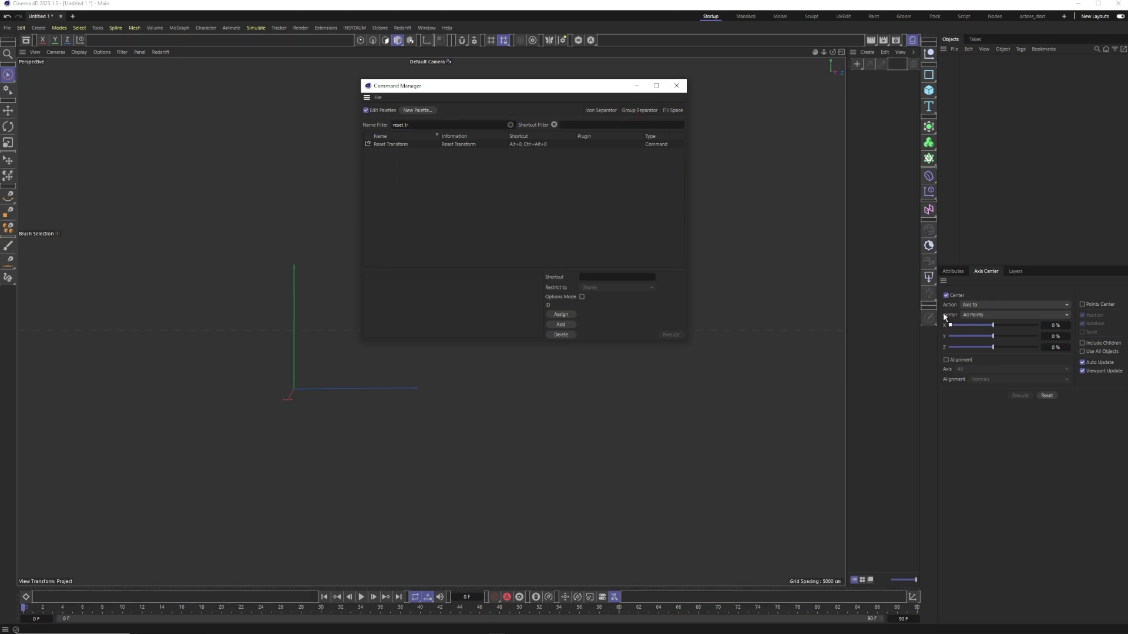
{"action": "left_click", "coordinate": [366, 111]}
{"action": "left_click", "coordinate": [390, 145]}
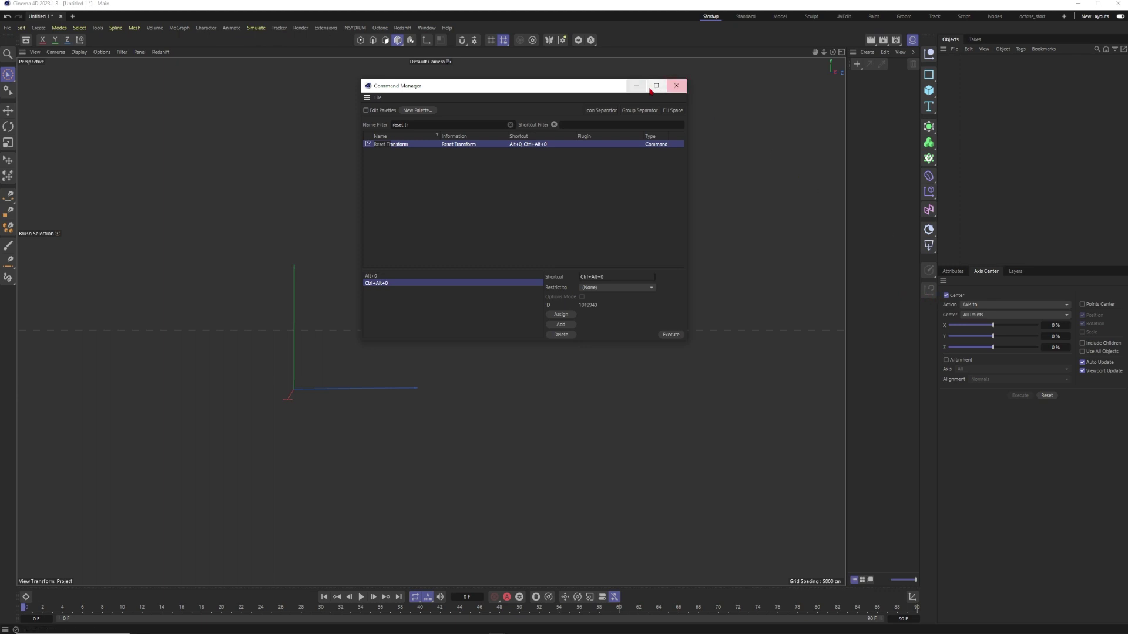
Close the Command Manager, add a new cube, and raise and rotate it away from the origin
{"action": "left_click", "coordinate": [676, 86]}
{"action": "left_click", "coordinate": [928, 91]}
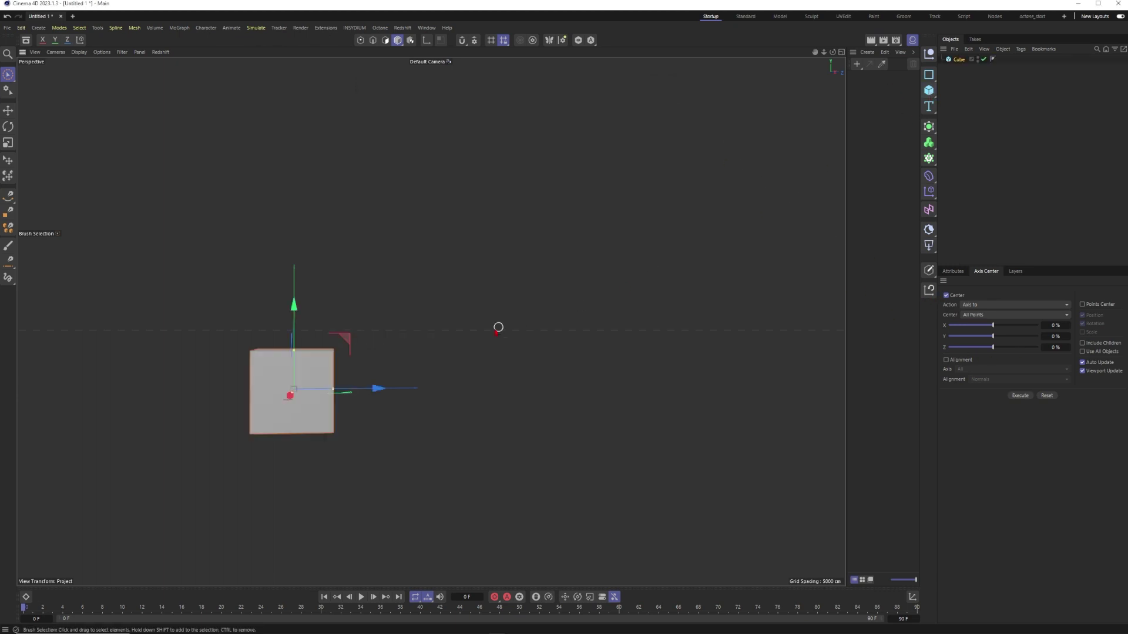
{"action": "scroll", "coordinate": [499, 327], "scroll_direction": "down", "scroll_amount": 3}
{"action": "left_click_drag", "start_coordinate": [376, 370], "coordinate": [378, 220], "text": "alt"}
{"action": "key", "text": "r"}
Apply Reset Transform to the rotated cube to bring it back to the origin with zero rotation
{"action": "left_click", "coordinate": [967, 111]}
{"action": "left_click", "coordinate": [959, 59]}
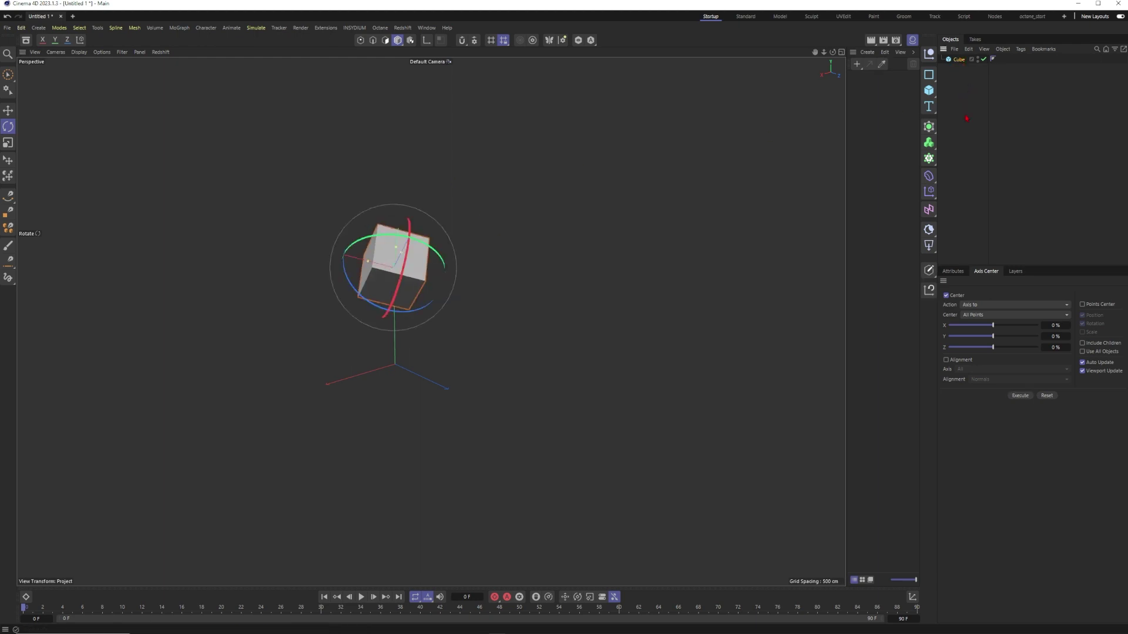
{"action": "key", "text": "ctrl+z"}
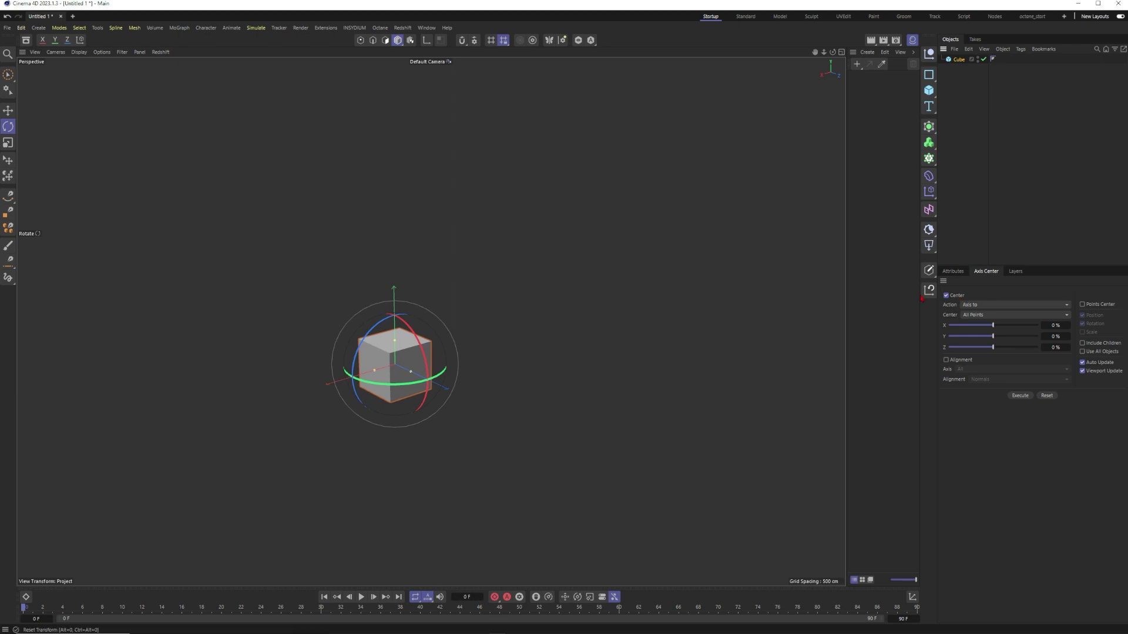
{"action": "left_click", "coordinate": [635, 361]}
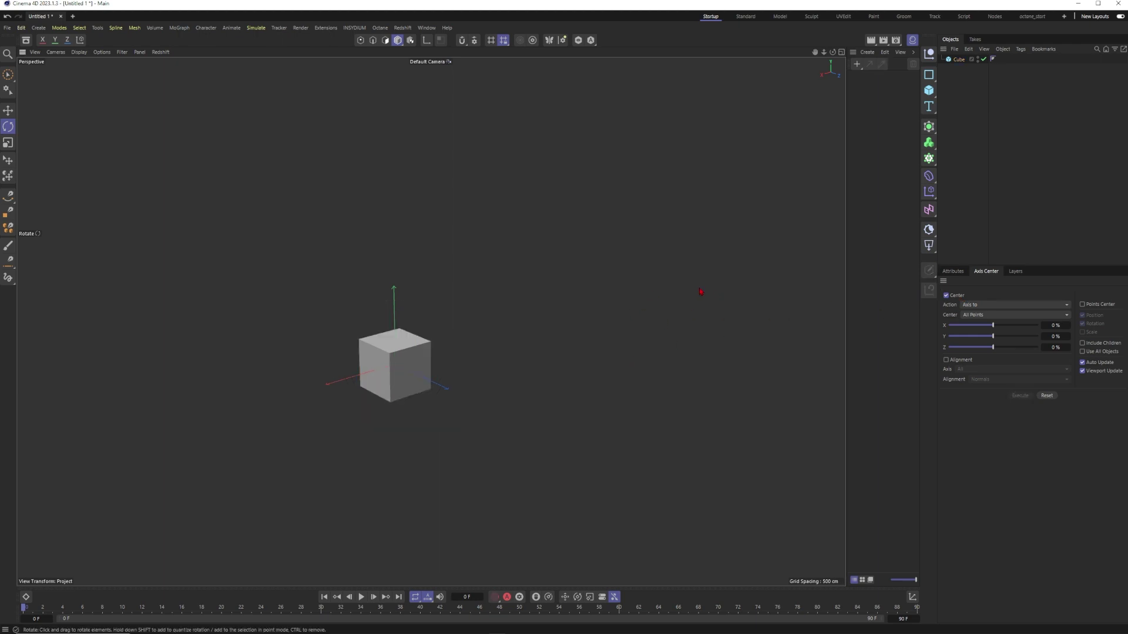
{"action": "left_click", "coordinate": [428, 363]}
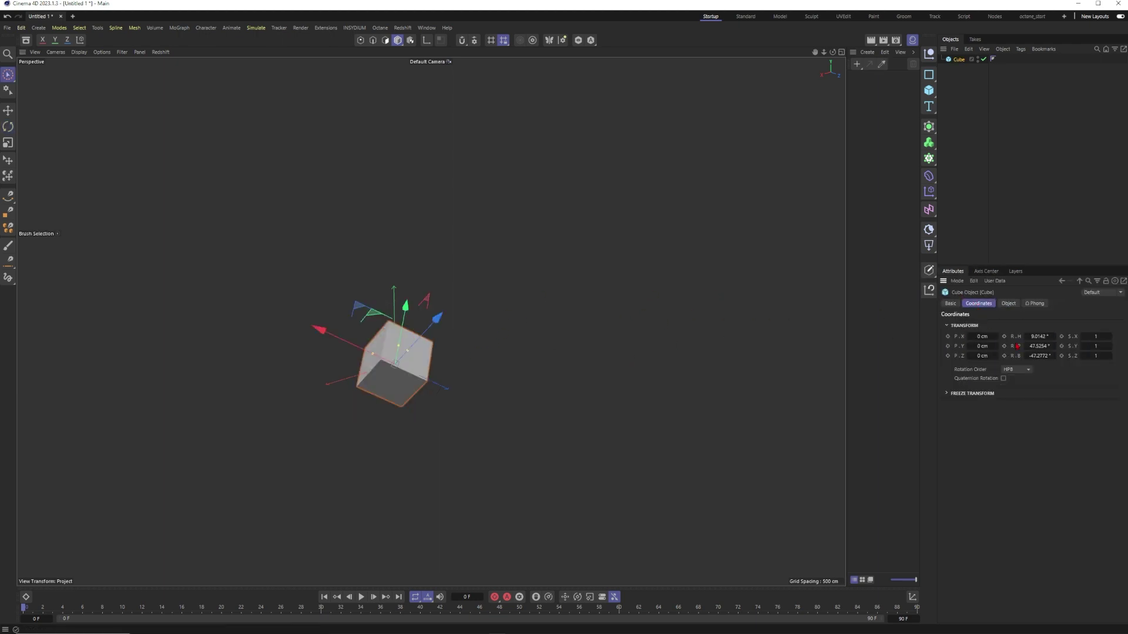
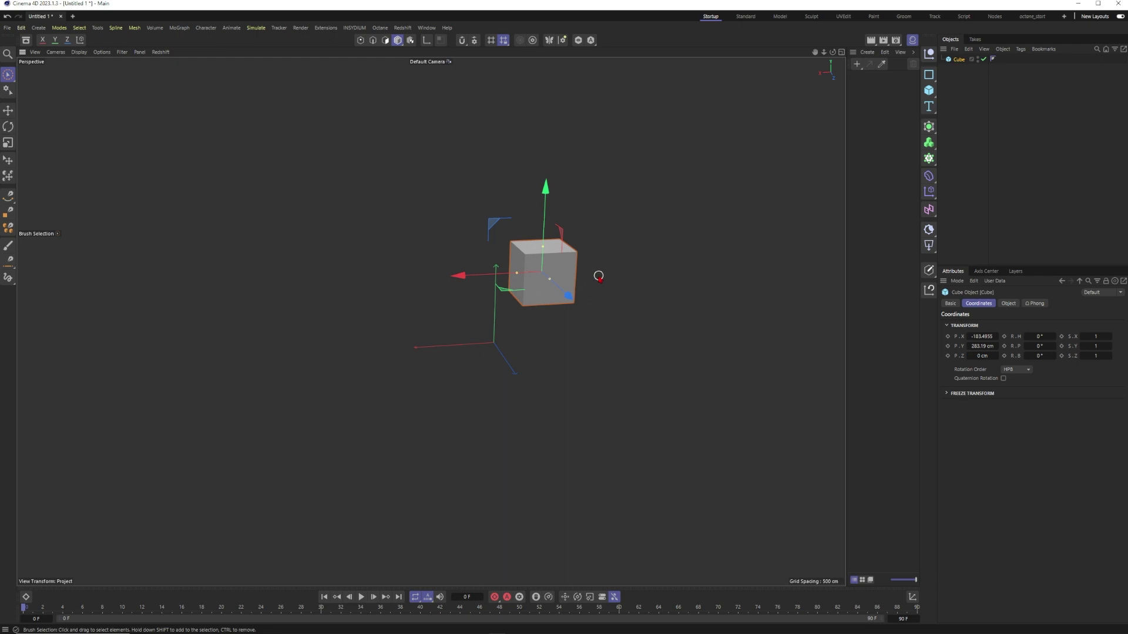
Bring up the Commander search window several times and dismiss it without running a command
{"action": "key", "text": "shift+c"}
{"action": "left_click", "coordinate": [626, 242]}
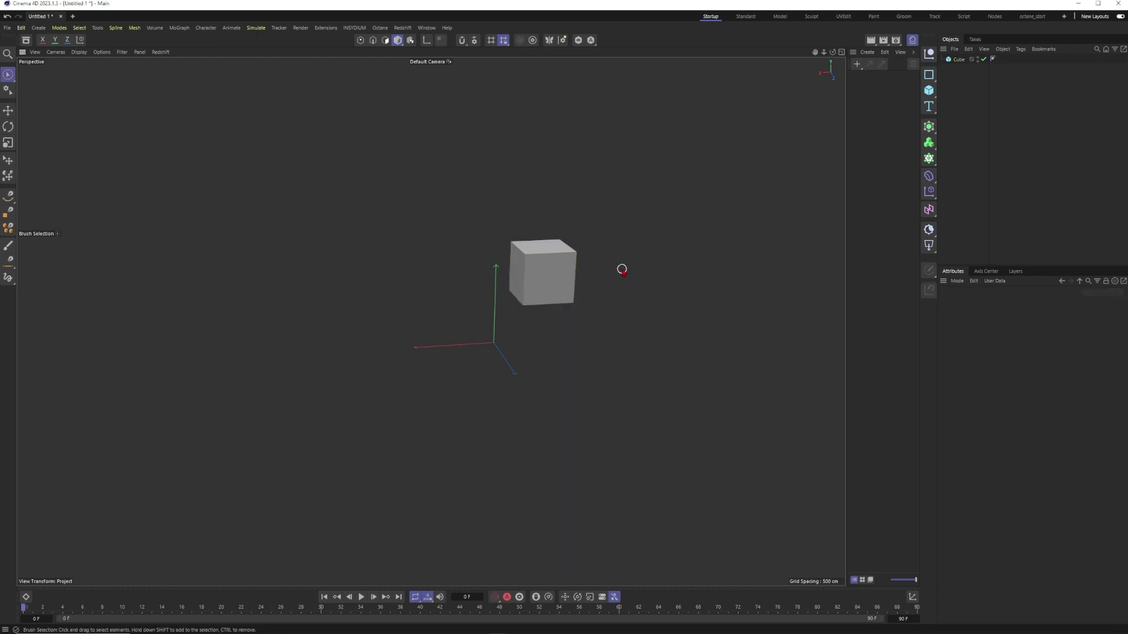
{"action": "key", "text": "shift+c"}
{"action": "left_click", "coordinate": [705, 292]}
{"action": "key", "text": "shift+c"}
{"action": "left_click", "coordinate": [720, 308]}
{"action": "key", "text": "shift+c"}
{"action": "key", "text": "Escape"}
{"action": "key", "text": "shift+c"}
{"action": "key", "text": "Escape"}
Look up the shortcut assignments for "commander" in the Command Manager and close it
{"action": "left_click", "coordinate": [426, 28]}
{"action": "left_click", "coordinate": [563, 56]}
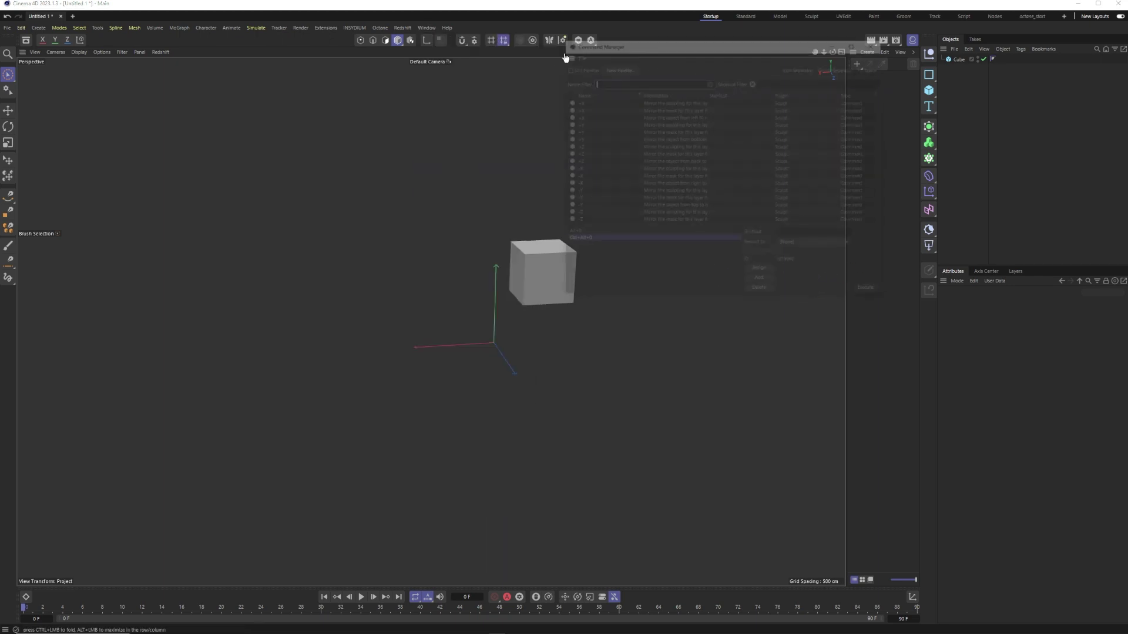
{"action": "type", "text": "commander"}
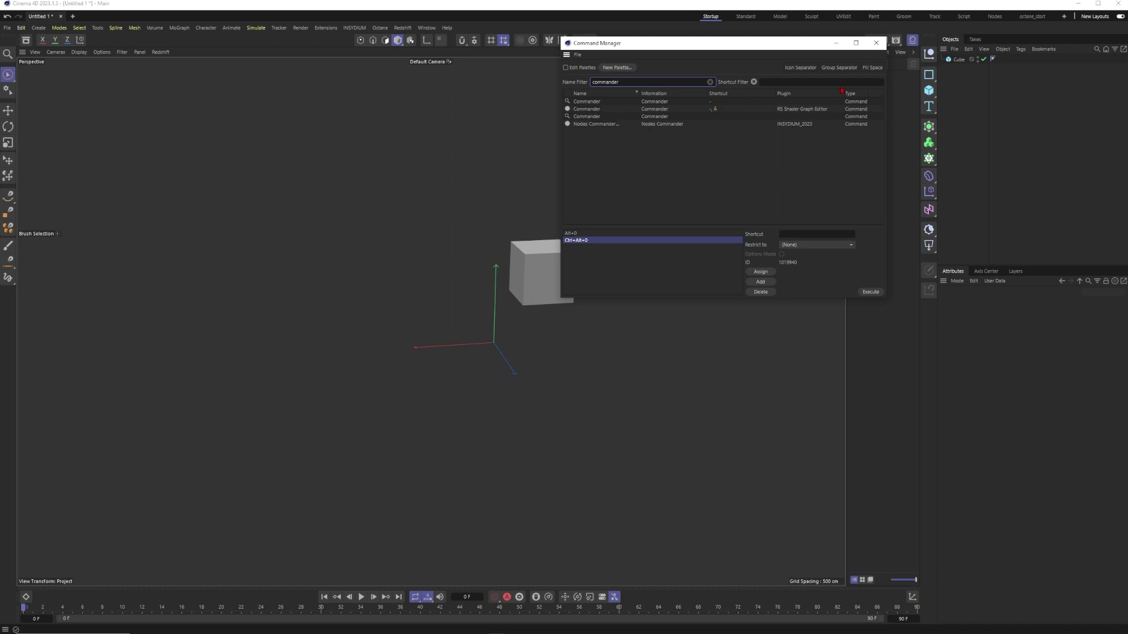
{"action": "left_click", "coordinate": [876, 43]}
Call up the Commander with the cube selected and dismiss it without entering a command
{"action": "left_click", "coordinate": [558, 272]}
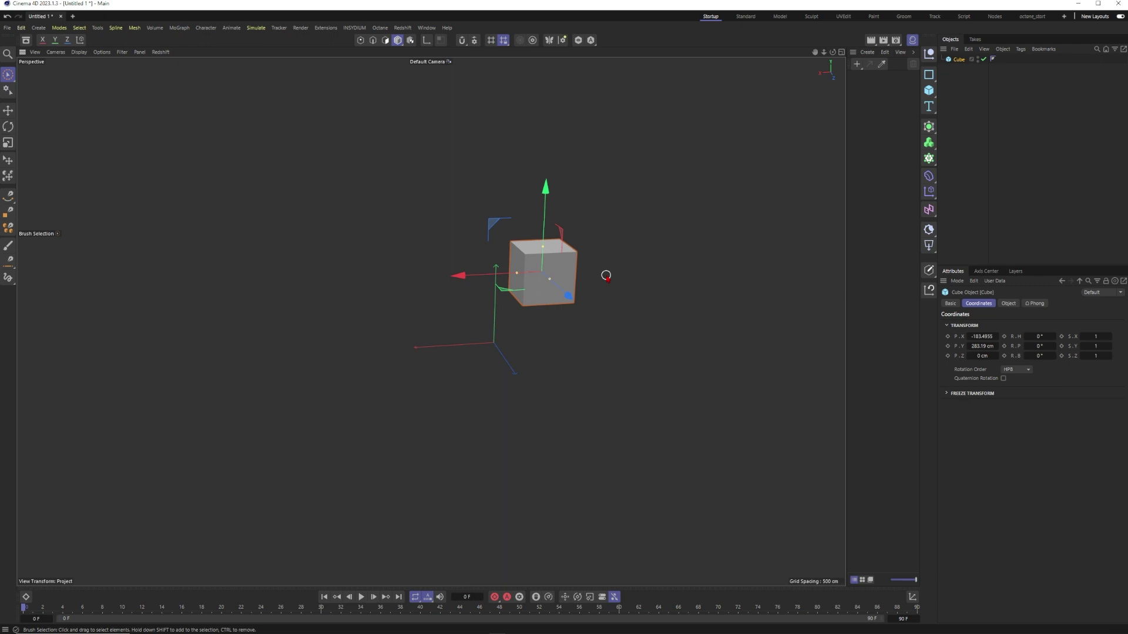
{"action": "left_click", "coordinate": [1022, 142]}
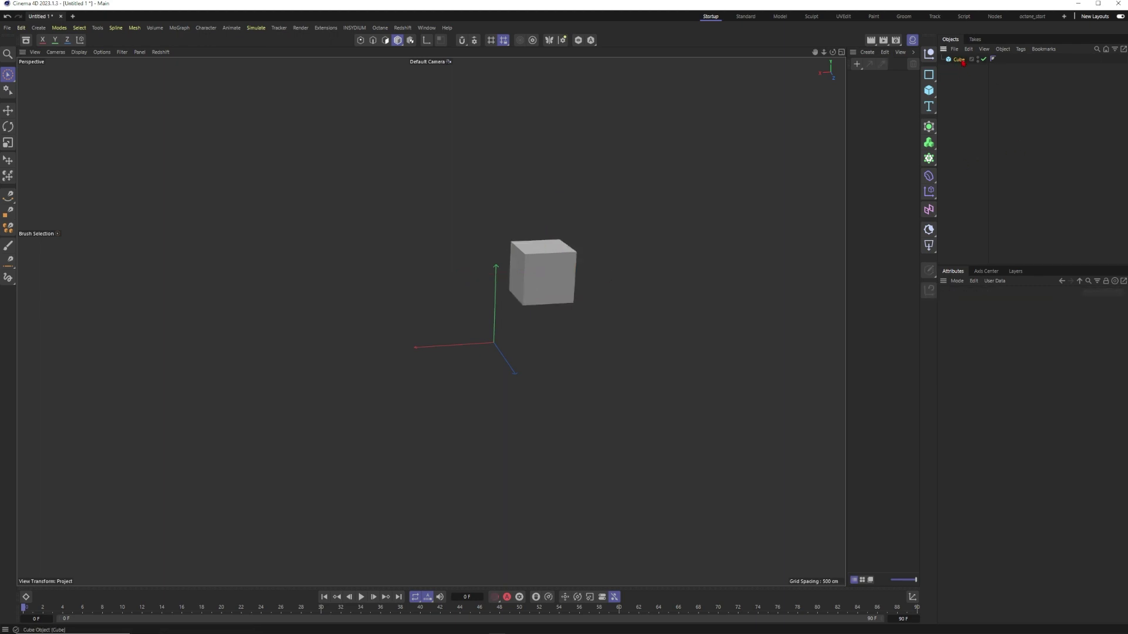
{"action": "left_click", "coordinate": [959, 58]}
{"action": "key", "text": "shift+c"}
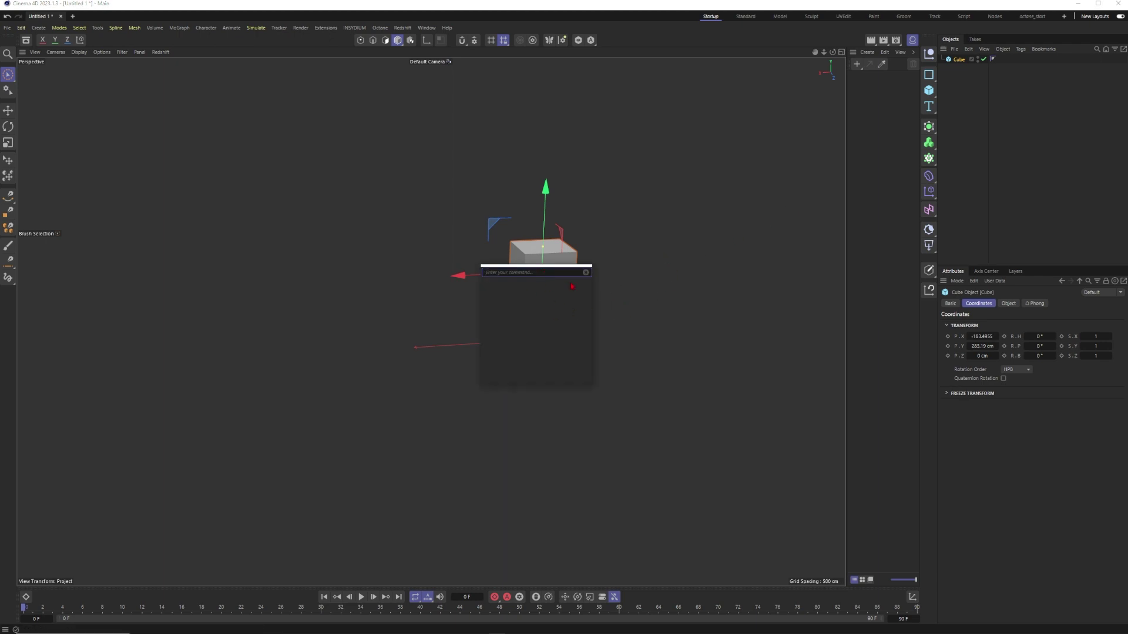
{"action": "left_click", "coordinate": [836, 136]}
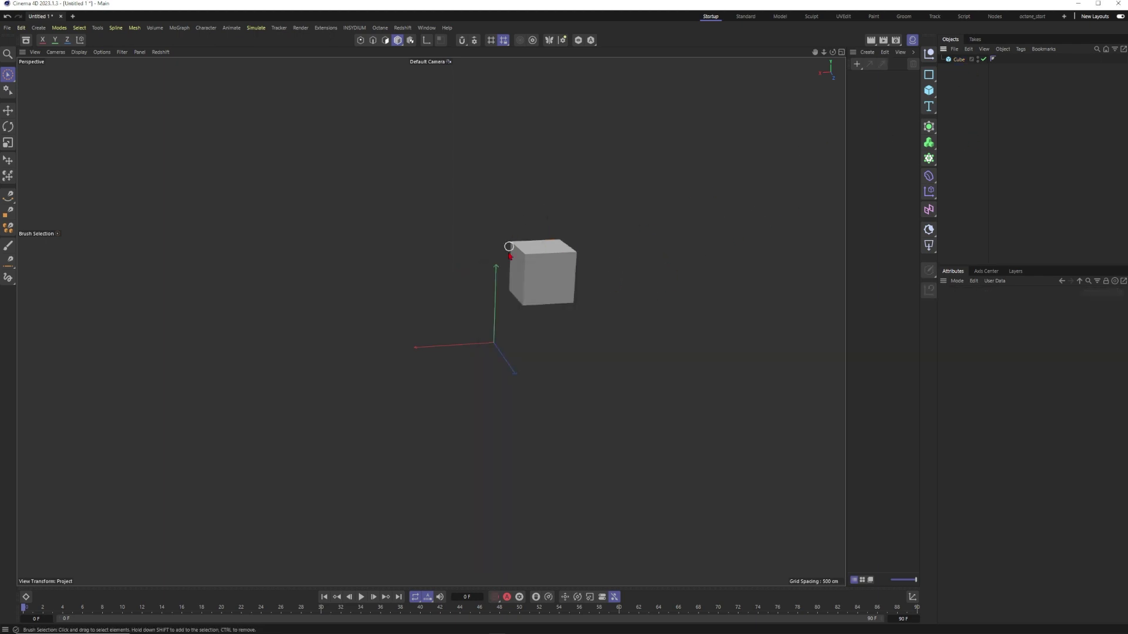
Reset the offset cube's transform so that its position returns to 0 cm on all axes
{"action": "middle_click_drag", "start_coordinate": [539, 291], "coordinate": [557, 267], "text": "alt"}
{"action": "left_click_drag", "start_coordinate": [557, 267], "coordinate": [531, 284], "text": "alt"}
{"action": "left_click", "coordinate": [561, 276]}
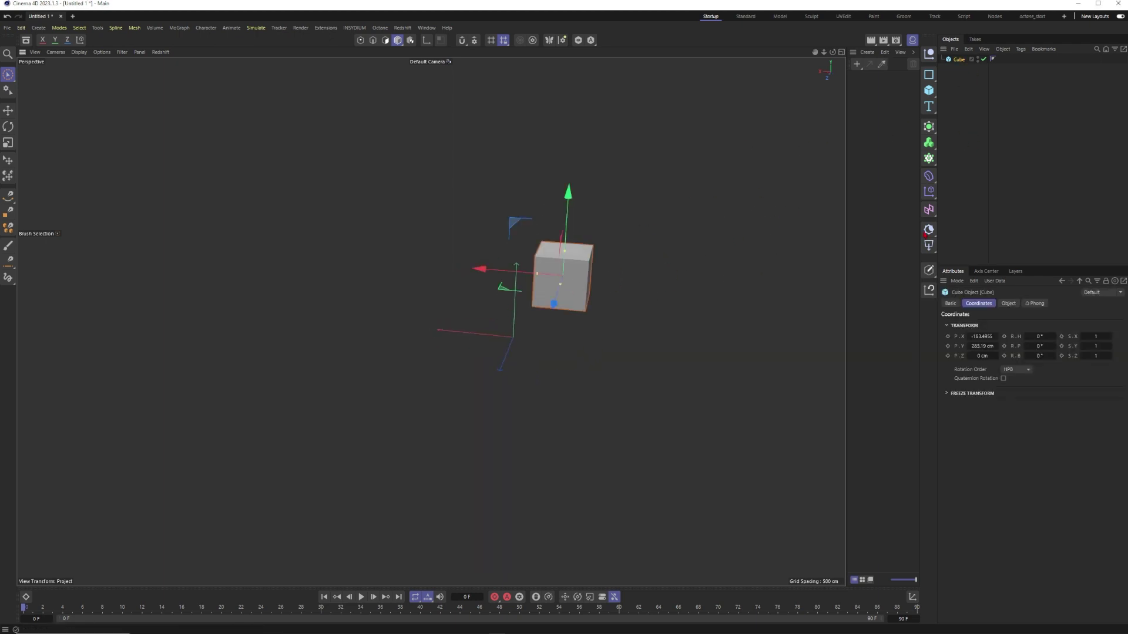
{"action": "left_click", "coordinate": [928, 292]}
{"action": "middle_click_drag", "start_coordinate": [539, 338], "coordinate": [589, 309], "text": "alt"}
{"action": "mouse_move", "coordinate": [589, 309]}
{"action": "left_mouse_down", "text": "alt"}
{"action": "mouse_move", "coordinate": [611, 306]}
{"action": "mouse_move", "coordinate": [583, 320]}
{"action": "left_mouse_up", "text": "alt"}
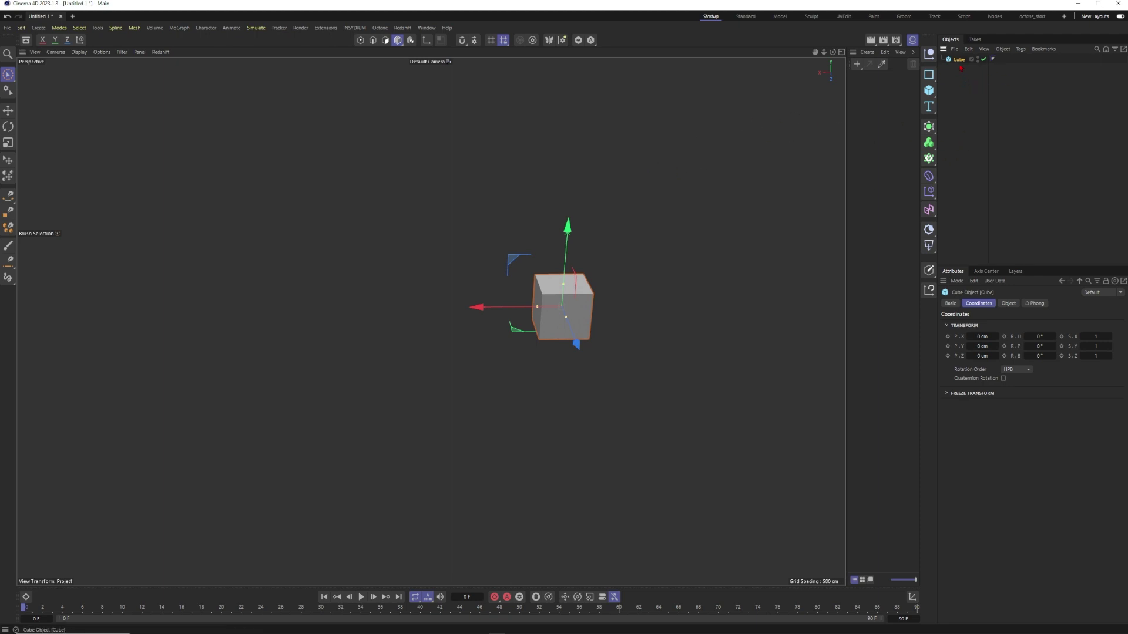
Add a null object and name it "Geo"
{"action": "left_click", "coordinate": [961, 83]}
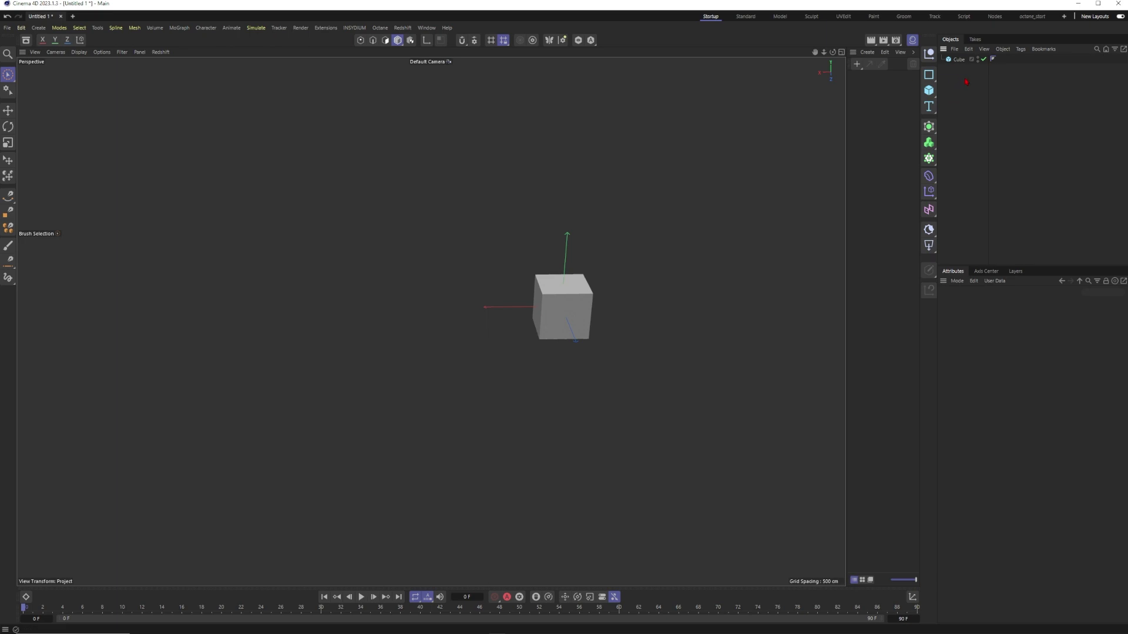
{"action": "left_click", "coordinate": [928, 54]}
{"action": "double_click", "coordinate": [959, 59]}
{"action": "type", "text": "Geo"}
{"action": "key", "text": "Return"}
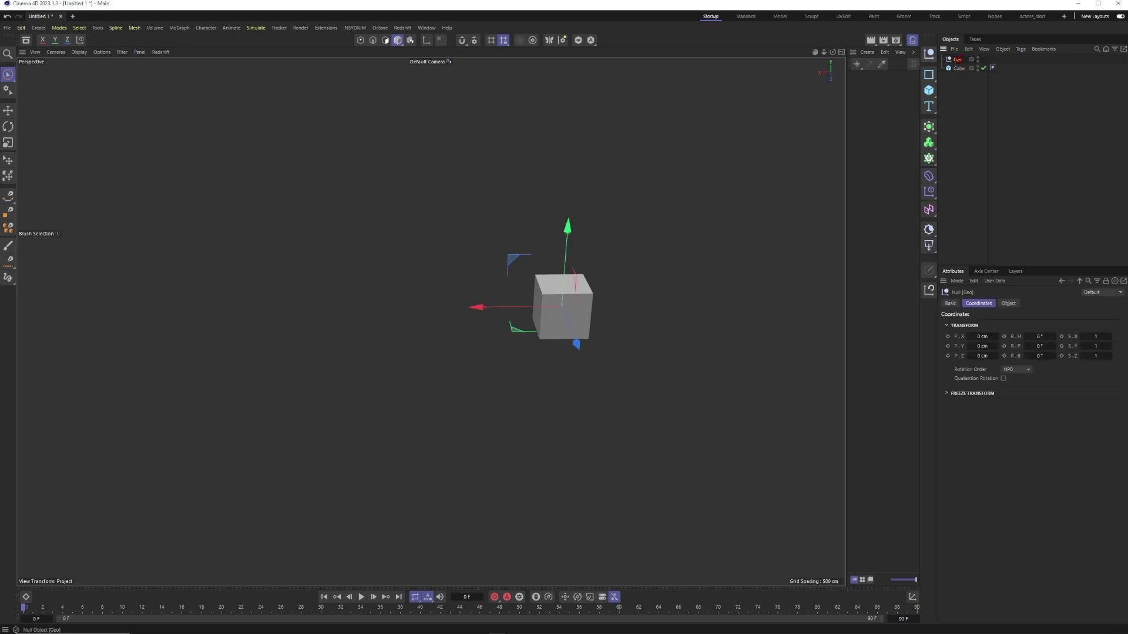
Duplicate the null twice and name the copies "Light" and "Cam"
{"action": "left_click_drag", "start_coordinate": [956, 59], "coordinate": [957, 71], "text": "ctrl"}
{"action": "double_click", "coordinate": [960, 69]}
{"action": "type", "text": "Light"}
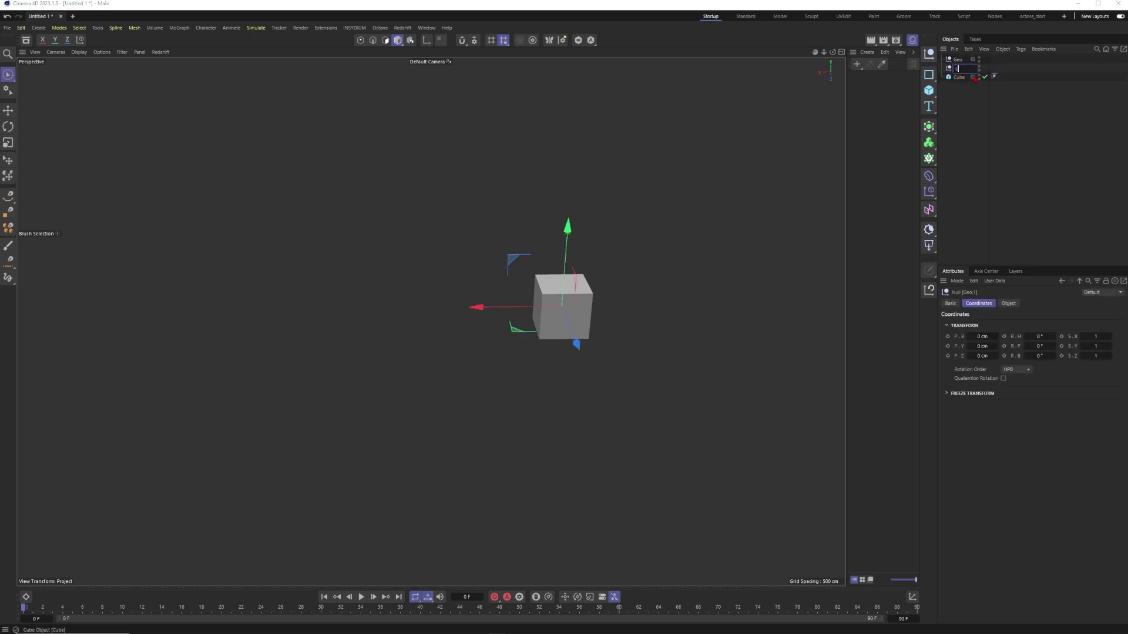
{"action": "key", "text": "Return"}
{"action": "key", "text": "ctrl+c"}
{"action": "key", "text": "ctrl+v"}
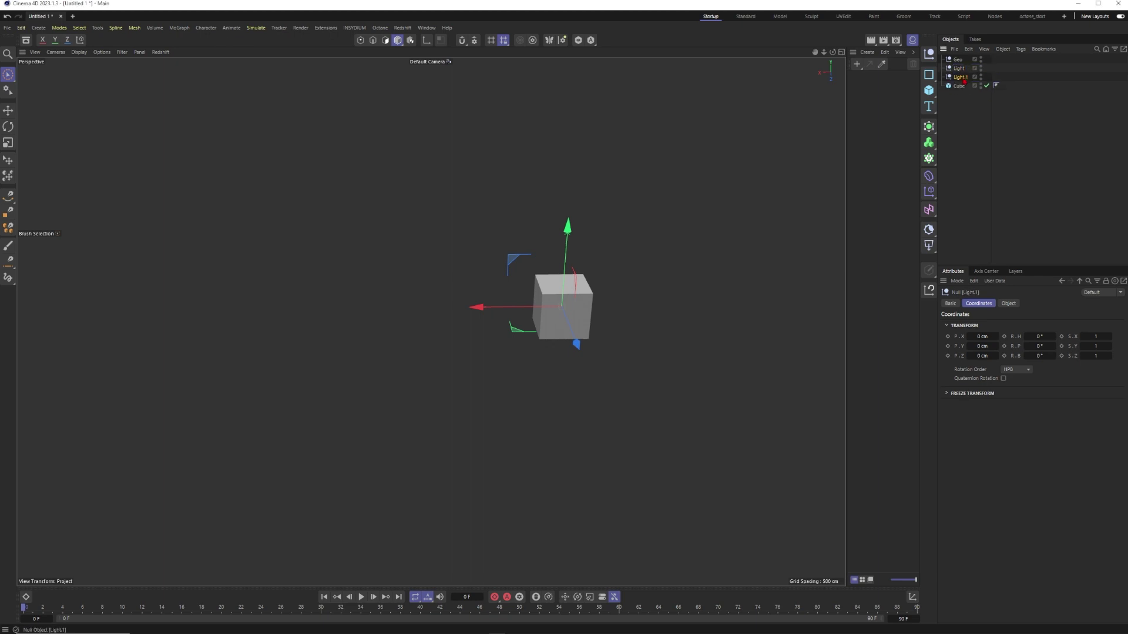
{"action": "type", "text": "Cam"}
{"action": "key", "text": "Return"}
Duplicate the Cam null and name the copy "Mograph/Simulation"
{"action": "key", "text": "ctrl+c"}
{"action": "key", "text": "ctrl+v"}
{"action": "double_click", "coordinate": [963, 86]}
{"action": "type", "text": "Me"}
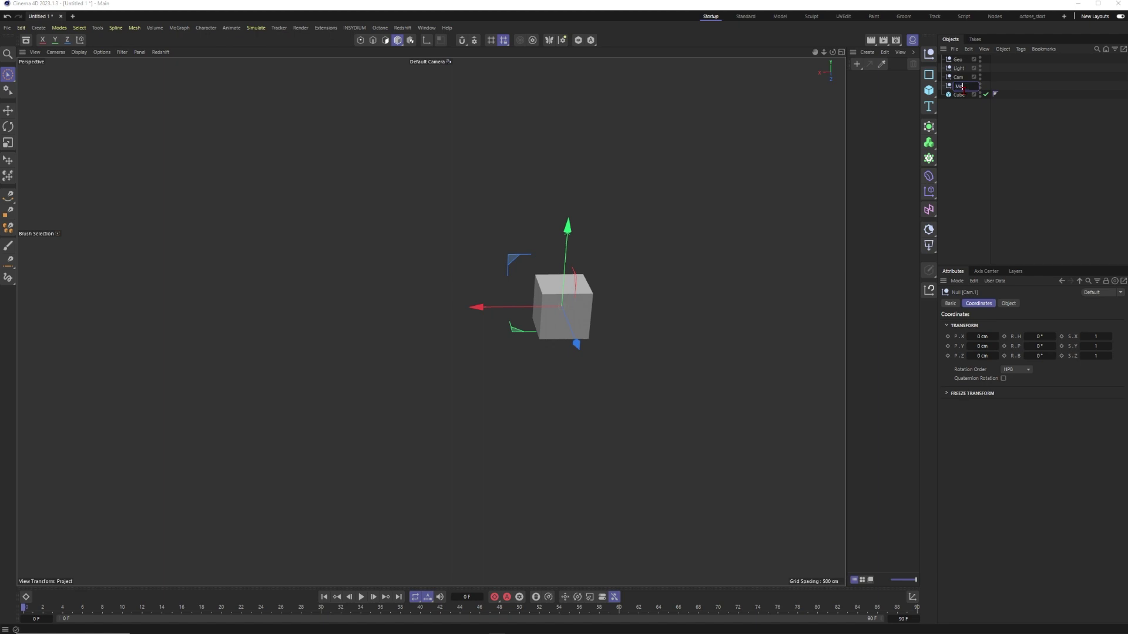
{"action": "type", "text": "graph/Simulation"}
{"action": "left_click", "coordinate": [999, 115]}
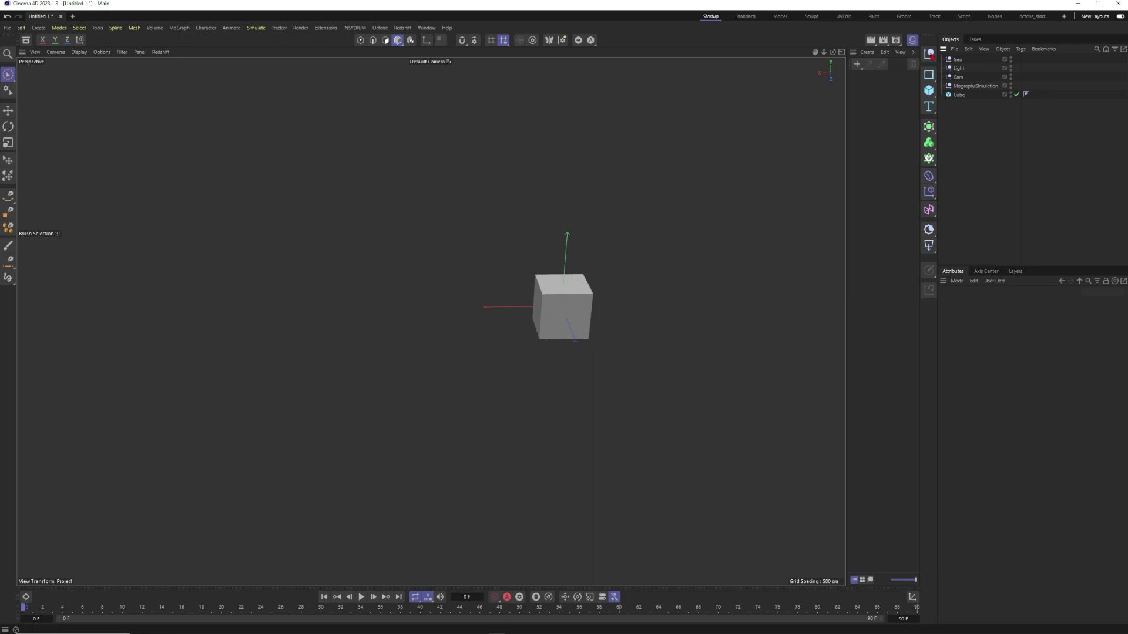
Nest the cube under the Geo null and rename the four nulls in capital letters
{"action": "left_click_drag", "start_coordinate": [958, 95], "coordinate": [957, 61]}
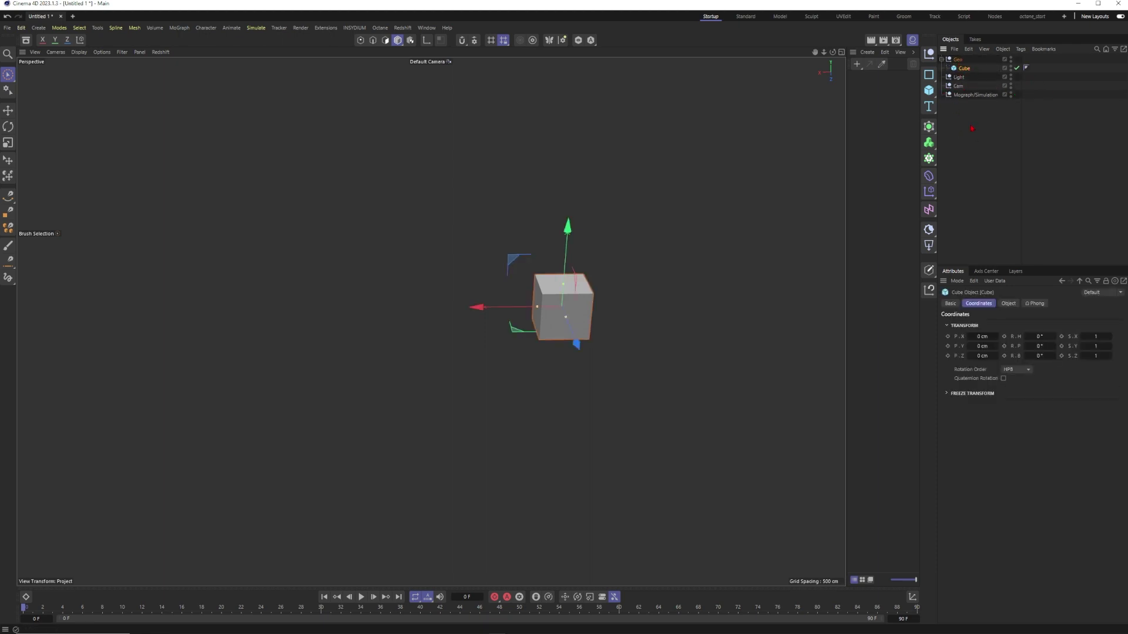
{"action": "left_click", "coordinate": [958, 60]}
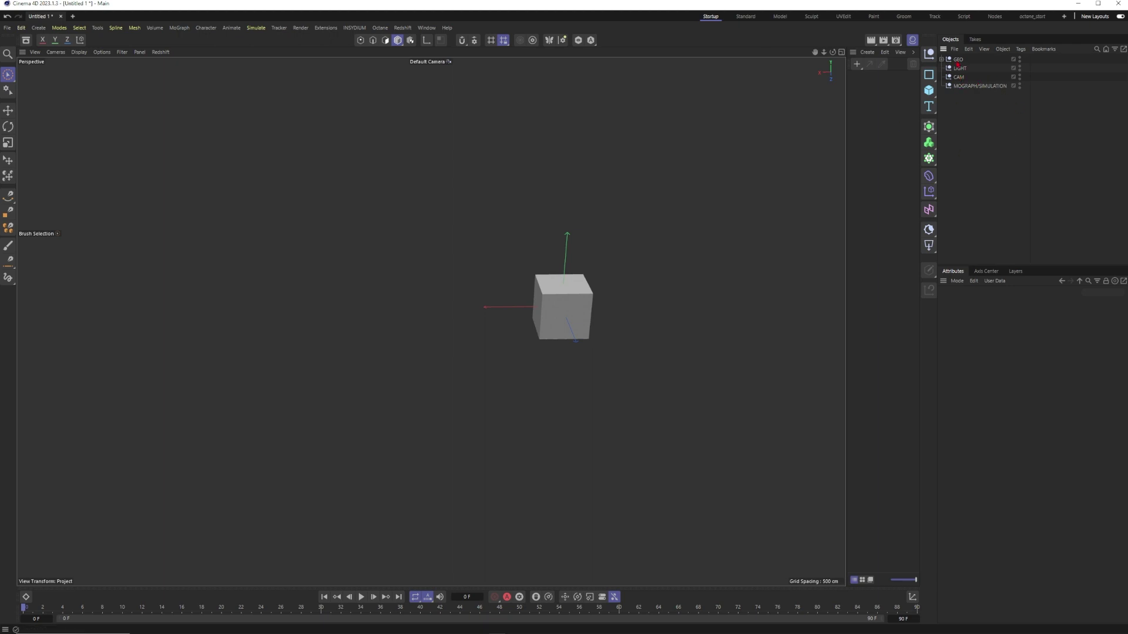
Place the CAM null above LIGHT and assign the four nulls to their matching Geo, Cams, Lights and Mograph layers
{"action": "left_click", "coordinate": [1017, 274]}
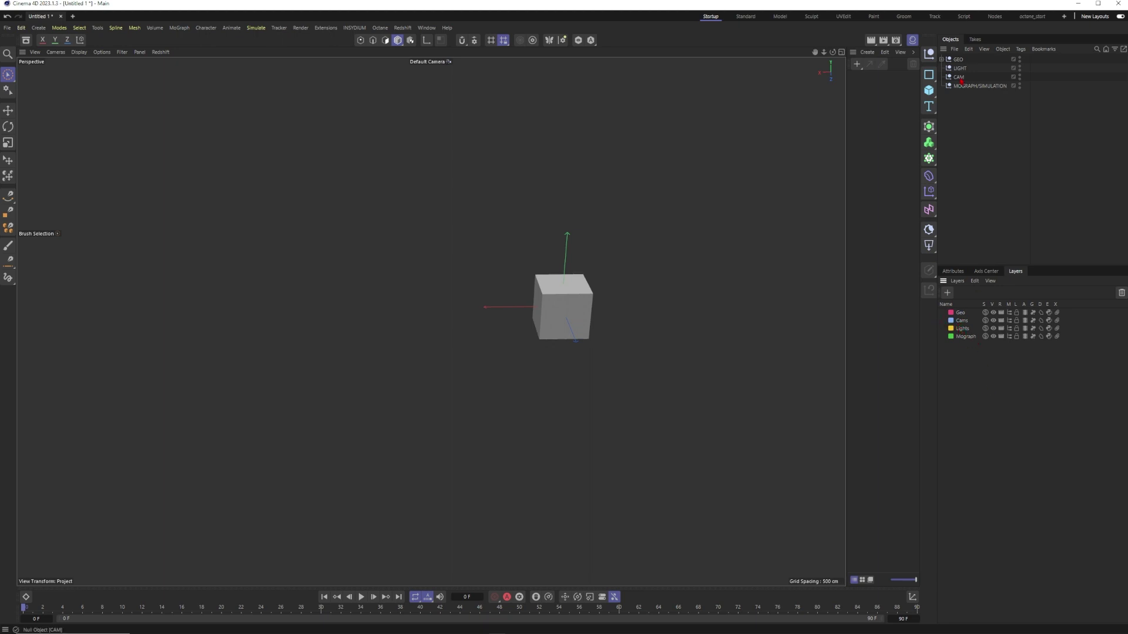
{"action": "left_click_drag", "start_coordinate": [959, 77], "coordinate": [963, 67]}
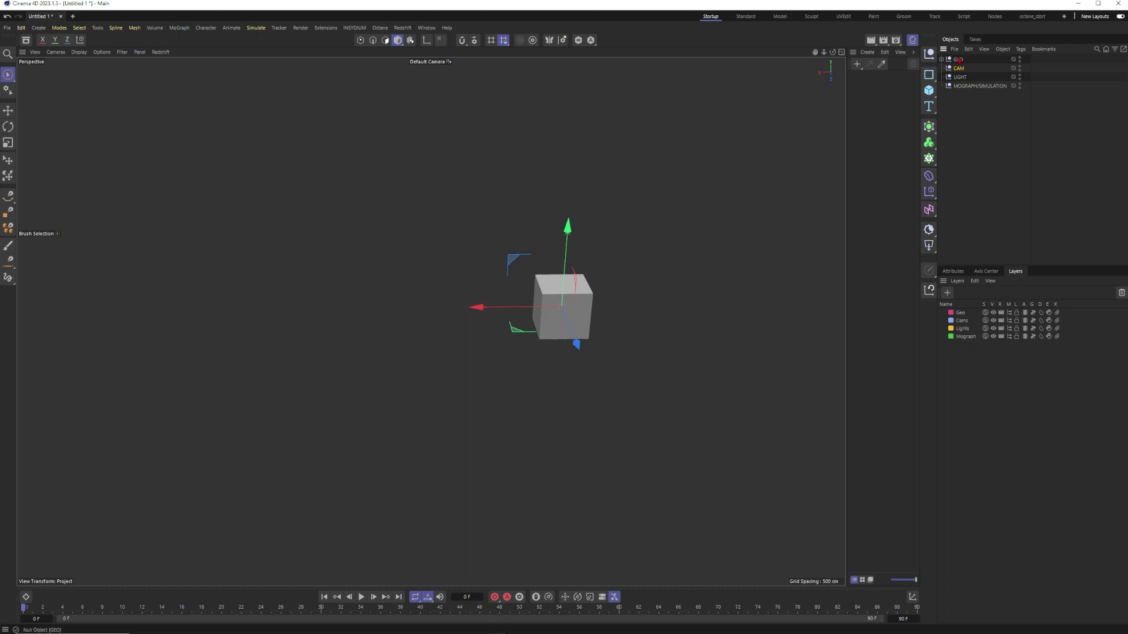
{"action": "left_click_drag", "start_coordinate": [958, 59], "coordinate": [963, 316]}
{"action": "left_click_drag", "start_coordinate": [958, 68], "coordinate": [964, 329]}
{"action": "left_click_drag", "start_coordinate": [975, 86], "coordinate": [964, 336]}
{"action": "left_click", "coordinate": [951, 337]}
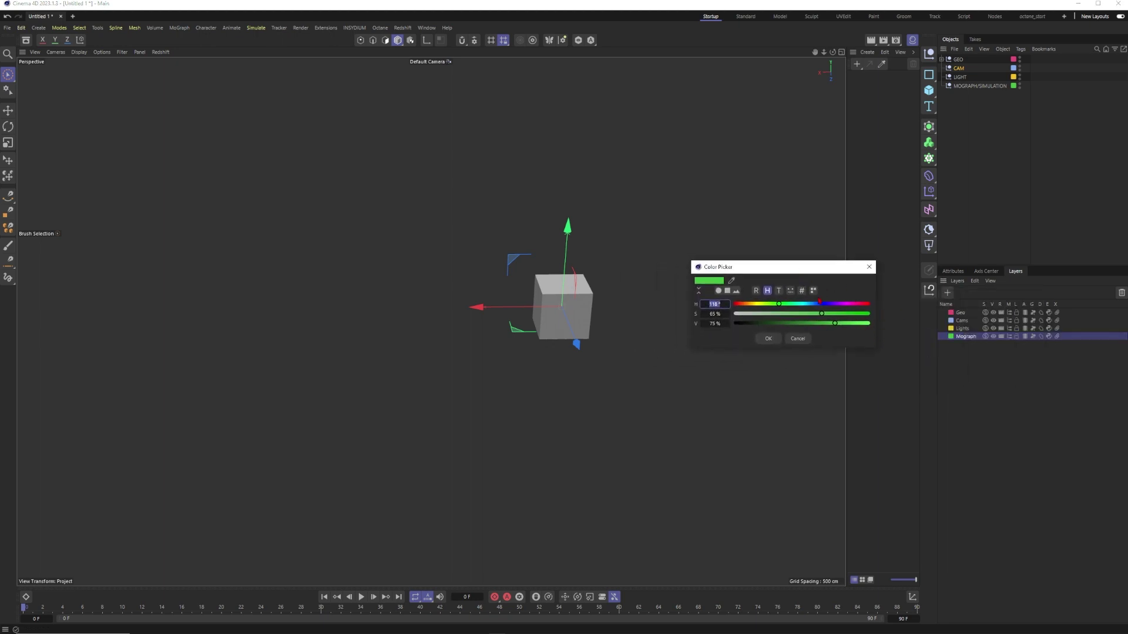
{"action": "left_click", "coordinate": [869, 267]}
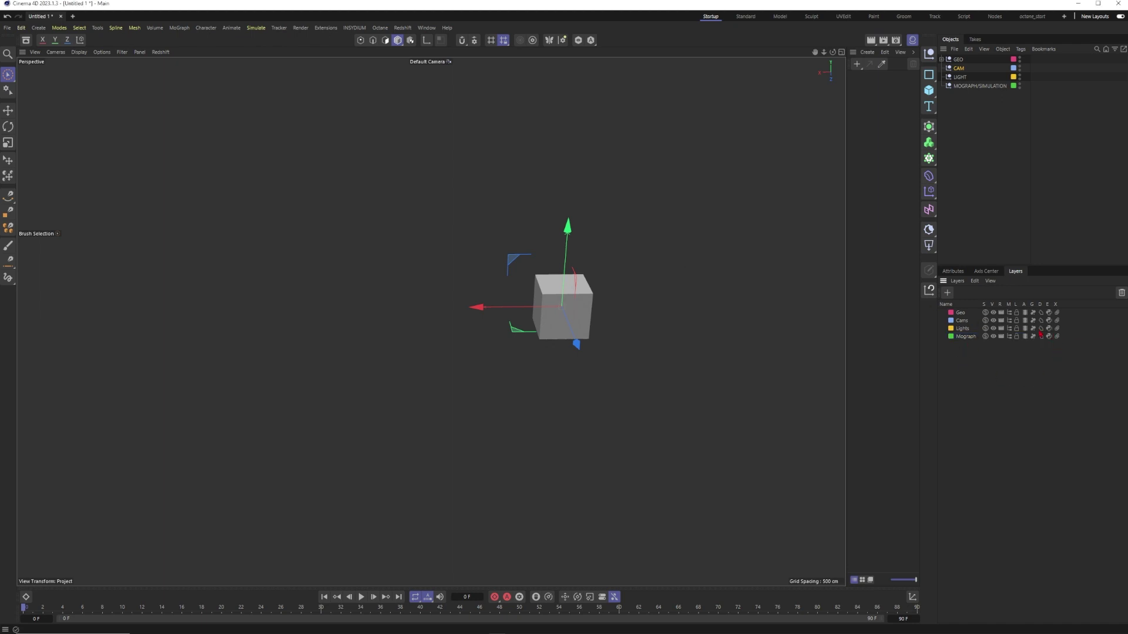
Set the icon color of all four nulls to Display Color in their basic properties
{"action": "left_click", "coordinate": [957, 59]}
{"action": "left_click", "coordinate": [953, 271]}
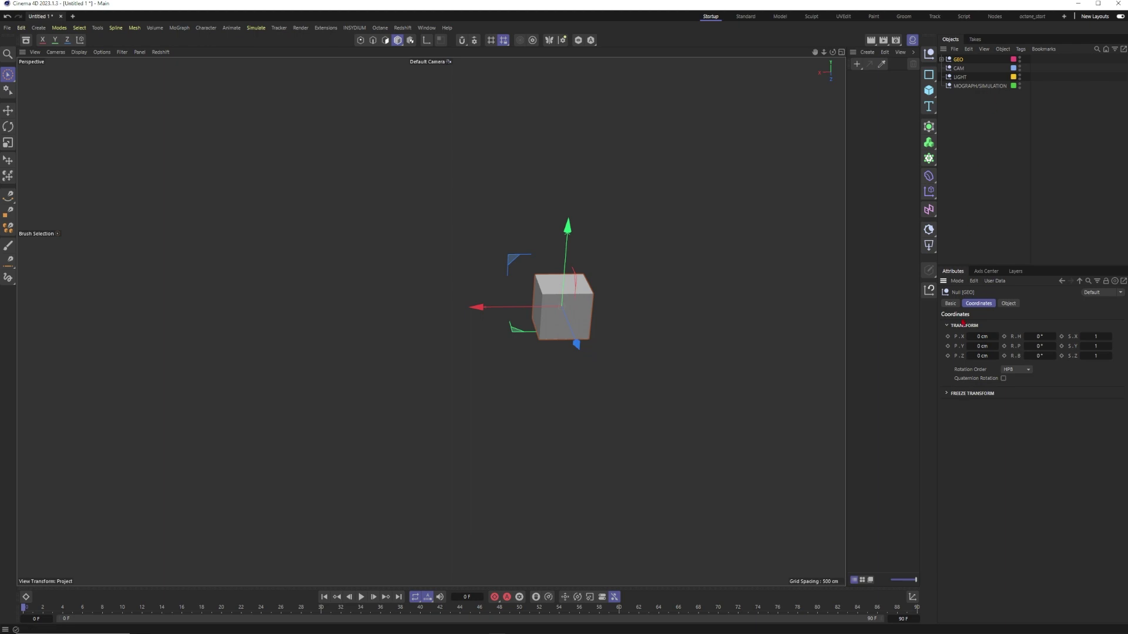
{"action": "left_click", "coordinate": [951, 303]}
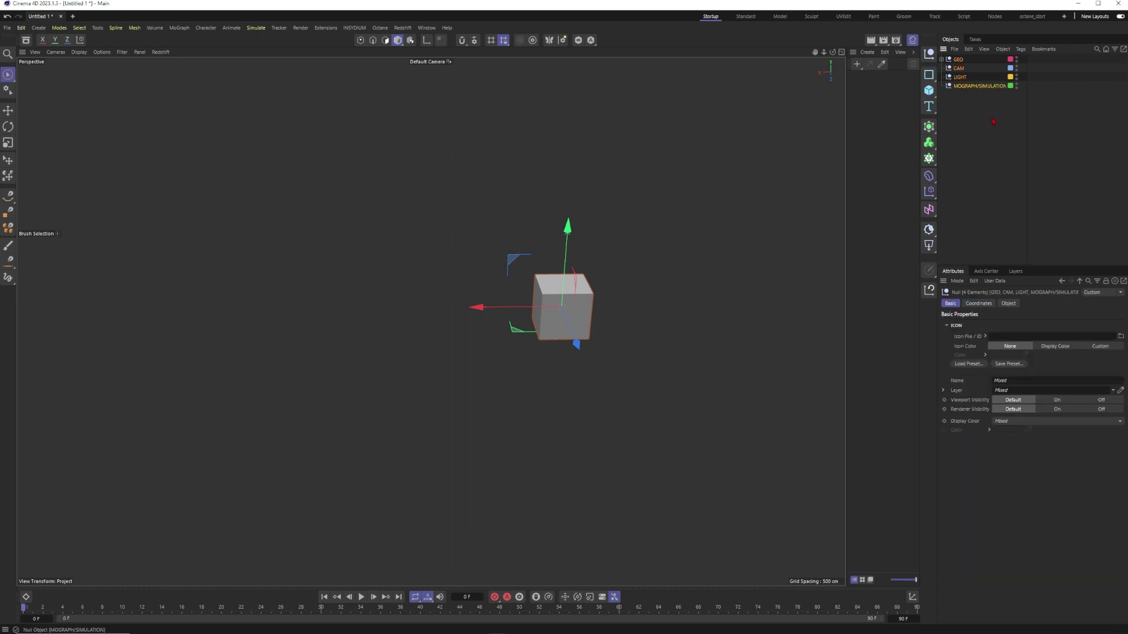
{"action": "left_click", "coordinate": [948, 328]}
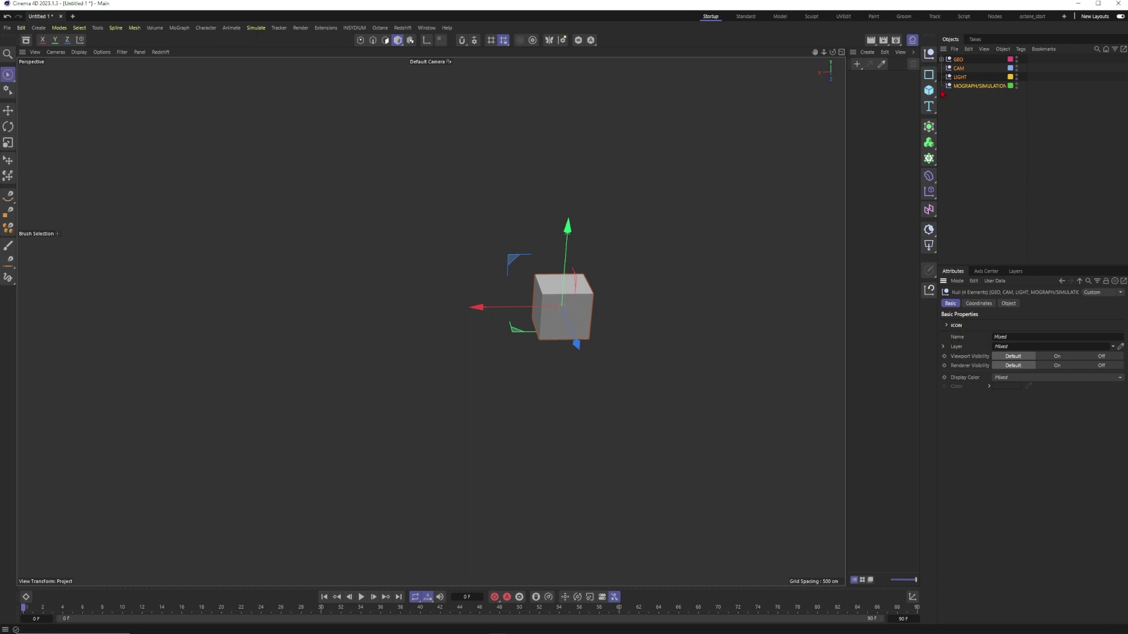
{"action": "left_click", "coordinate": [945, 327]}
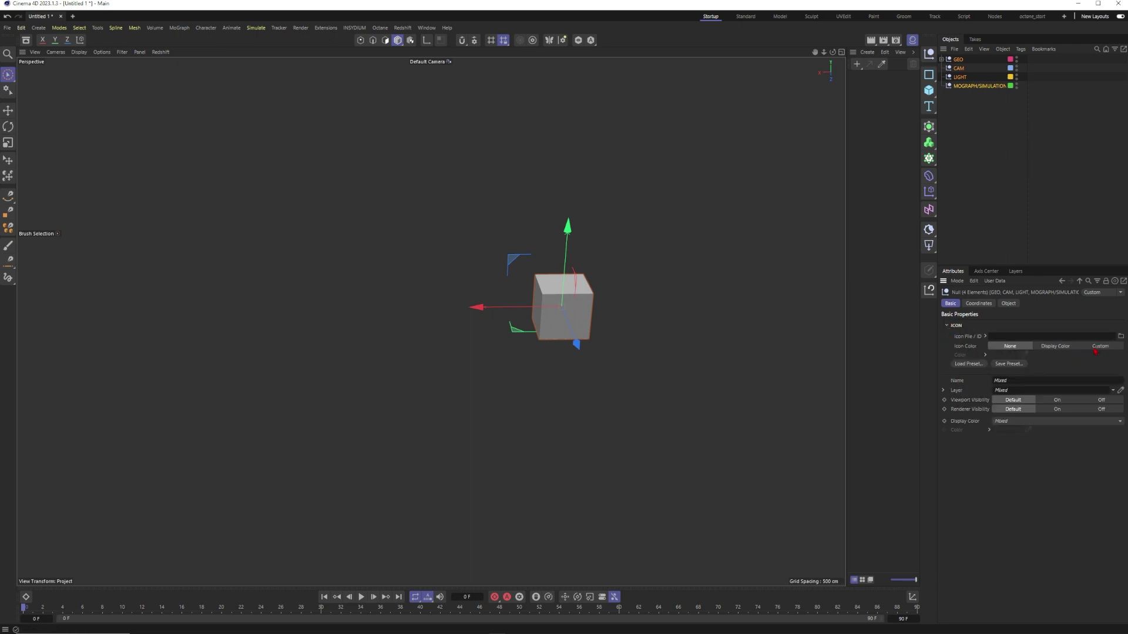
{"action": "left_click", "coordinate": [1055, 347]}
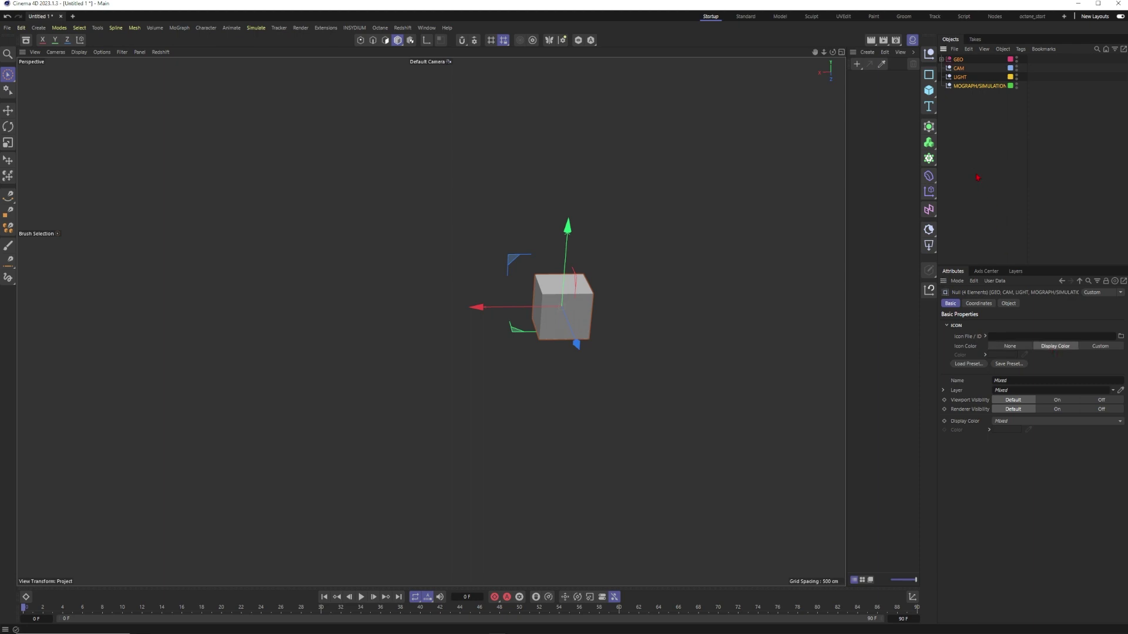
{"action": "left_click", "coordinate": [978, 180]}
Check the icon color and display color settings of the CAM, LIGHT and MOGRAPH/SIMULATION nulls one by one
{"action": "left_click", "coordinate": [952, 69]}
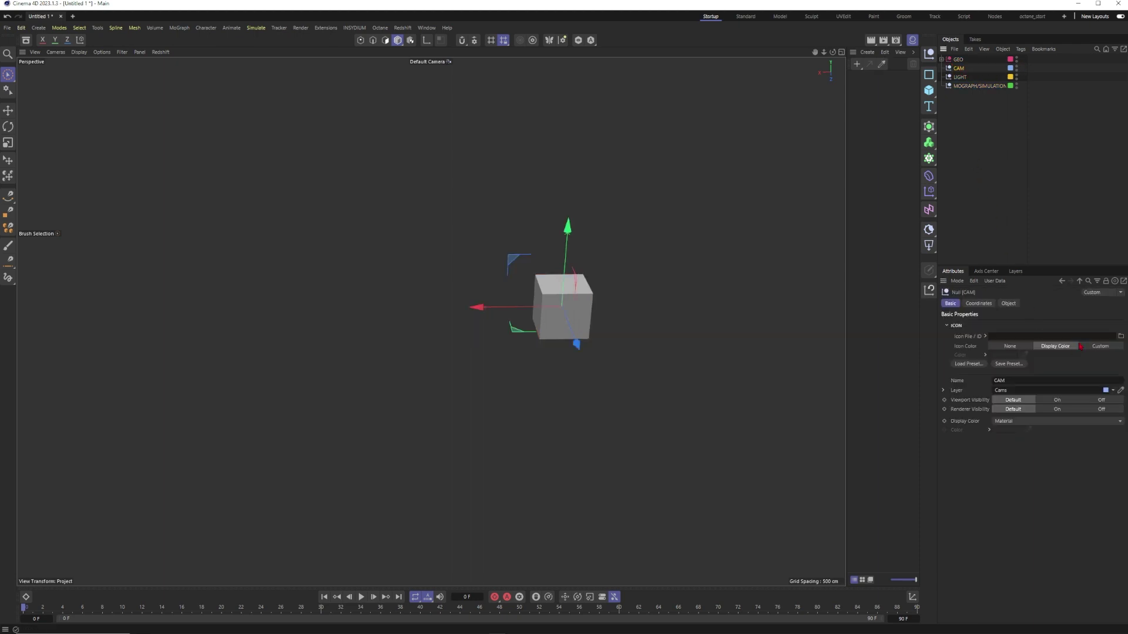
{"action": "left_click", "coordinate": [1100, 347]}
{"action": "left_click", "coordinate": [975, 101]}
{"action": "left_click", "coordinate": [959, 77]}
{"action": "left_click", "coordinate": [967, 128]}
{"action": "left_click", "coordinate": [965, 86]}
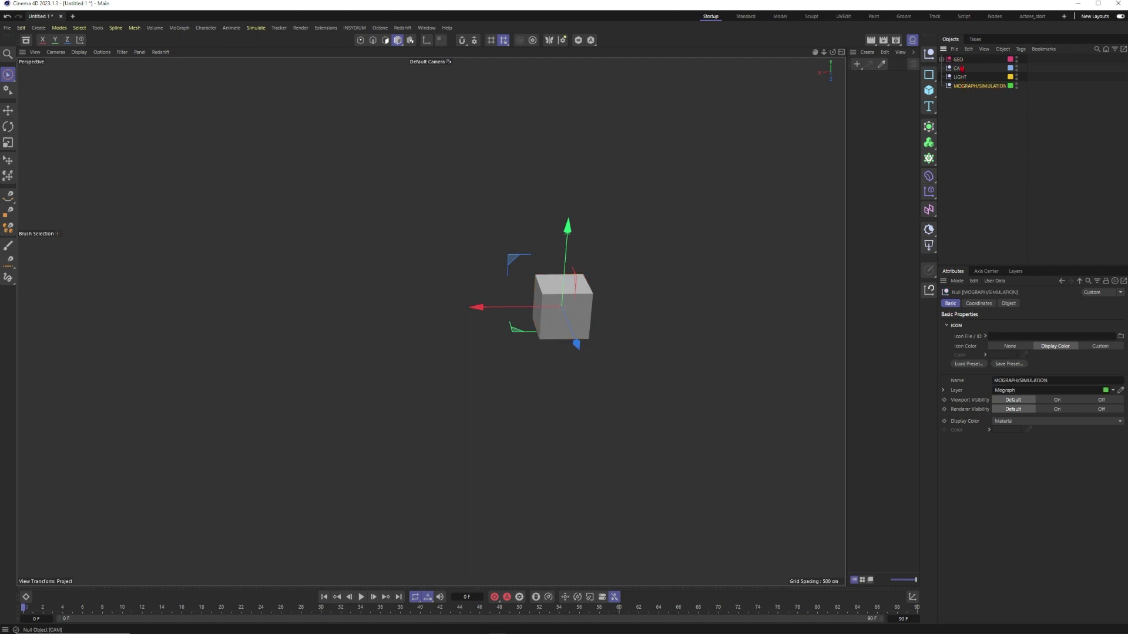
Set the display color of all four nulls to Layer
{"action": "key", "text": "ctrl+a"}
{"action": "left_click", "coordinate": [1045, 421]}
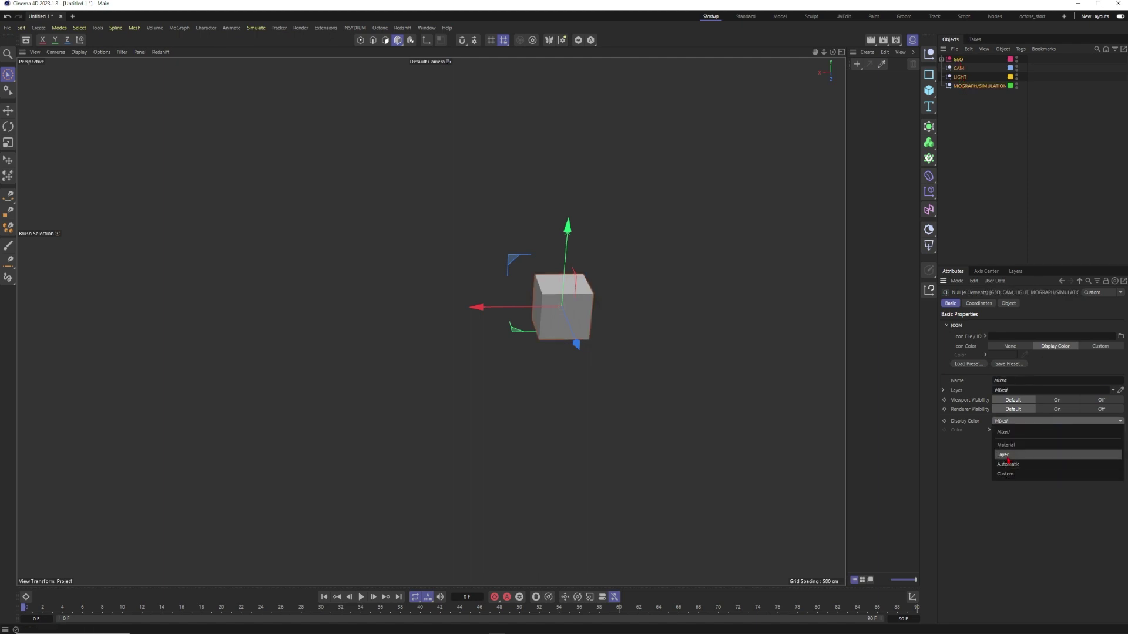
{"action": "left_click", "coordinate": [1037, 448]}
{"action": "left_click", "coordinate": [1018, 195]}
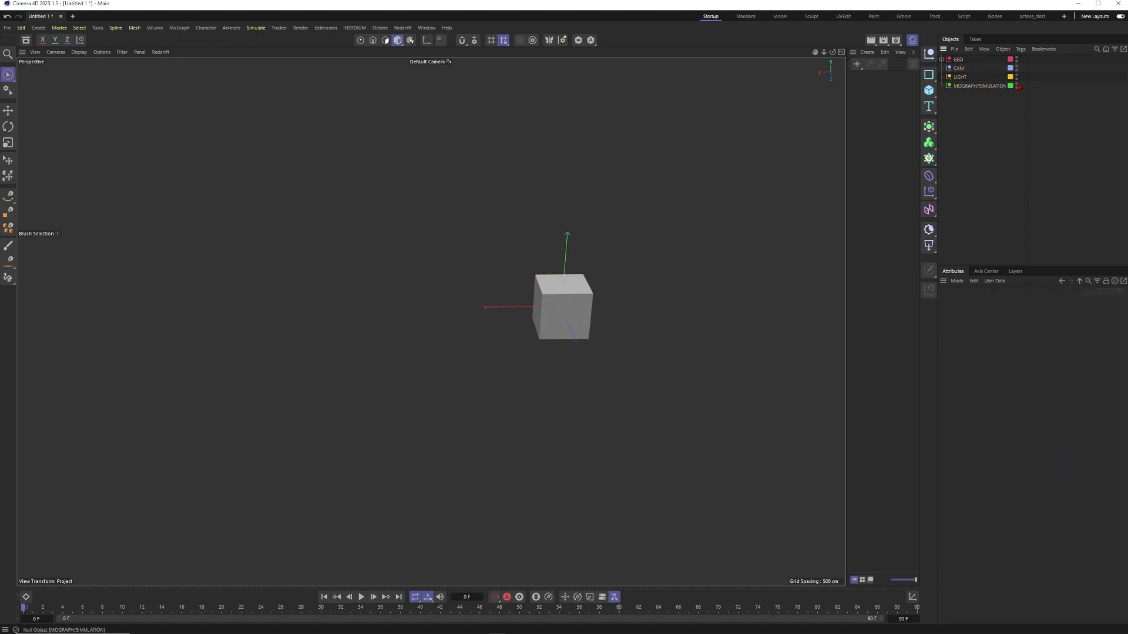
Switch the icon color of all four nulls to None and back to Display Color
{"action": "key", "text": "ctrl+a"}
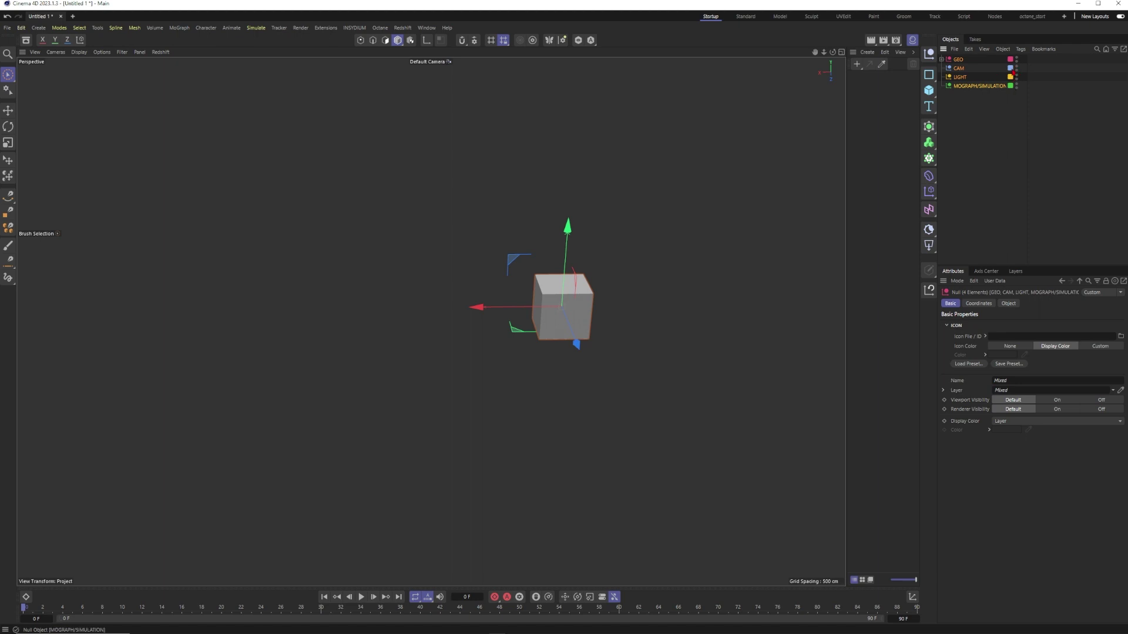
{"action": "left_click", "coordinate": [1011, 347]}
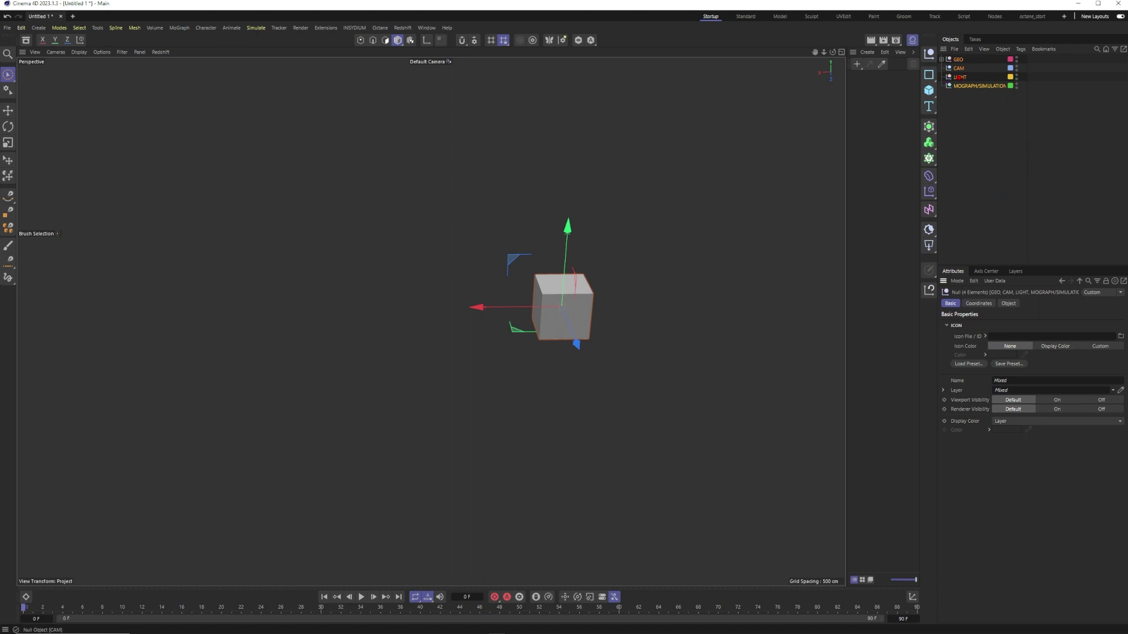
{"action": "left_click", "coordinate": [1055, 349]}
{"action": "left_click", "coordinate": [968, 140]}
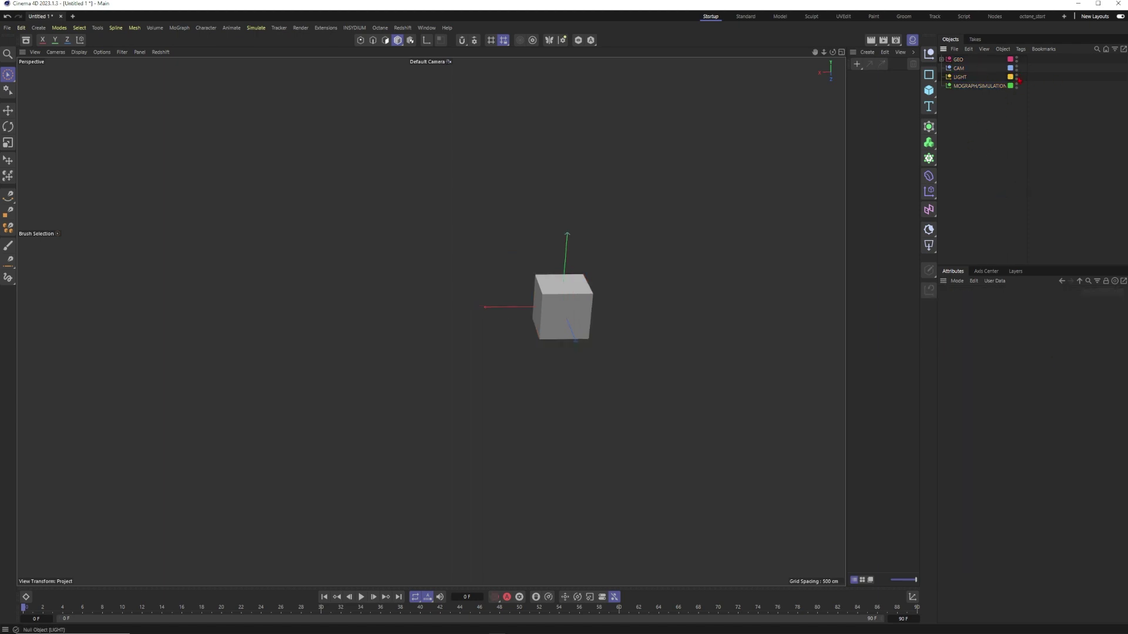
Try the goat-shaped controller icon preset on the GEO null
{"action": "key", "text": "ctrl+a"}
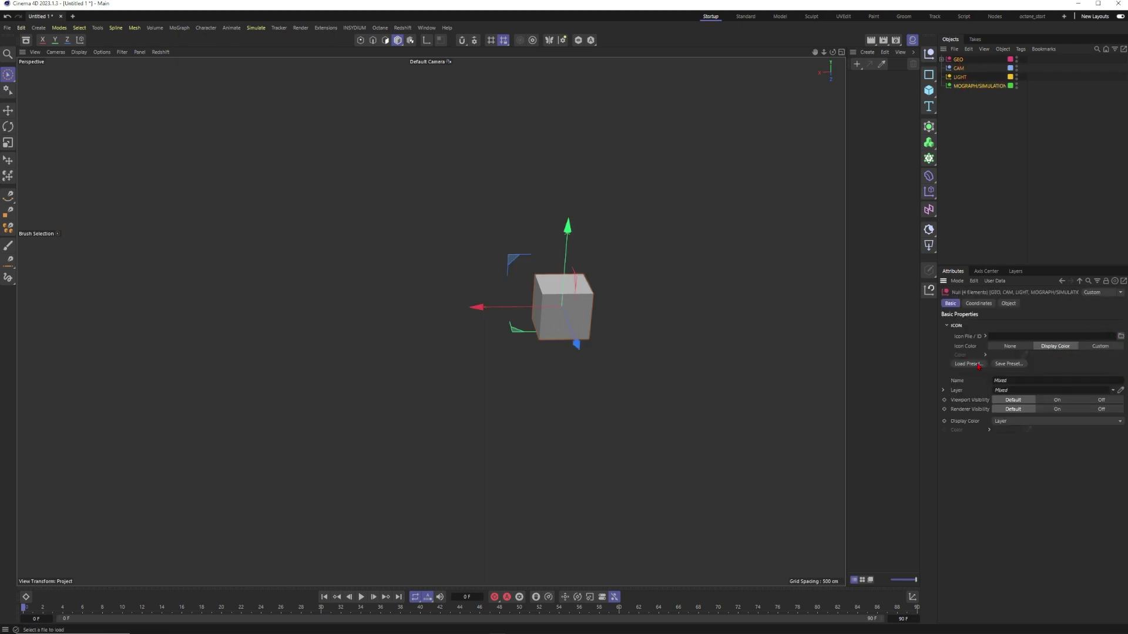
{"action": "left_click", "coordinate": [958, 59]}
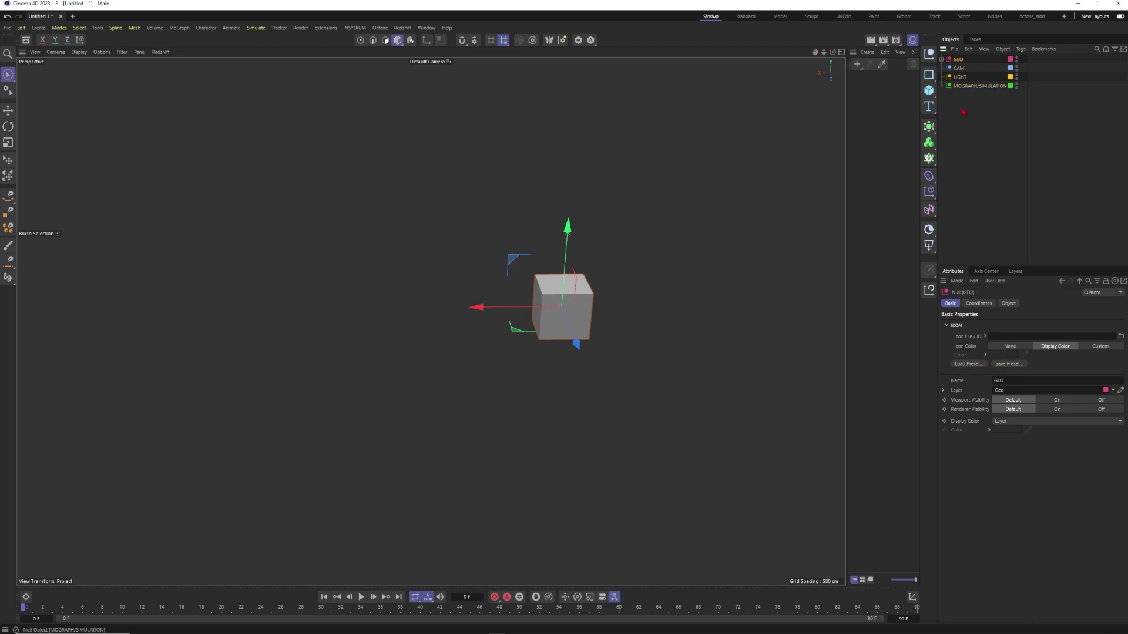
{"action": "left_click", "coordinate": [968, 365]}
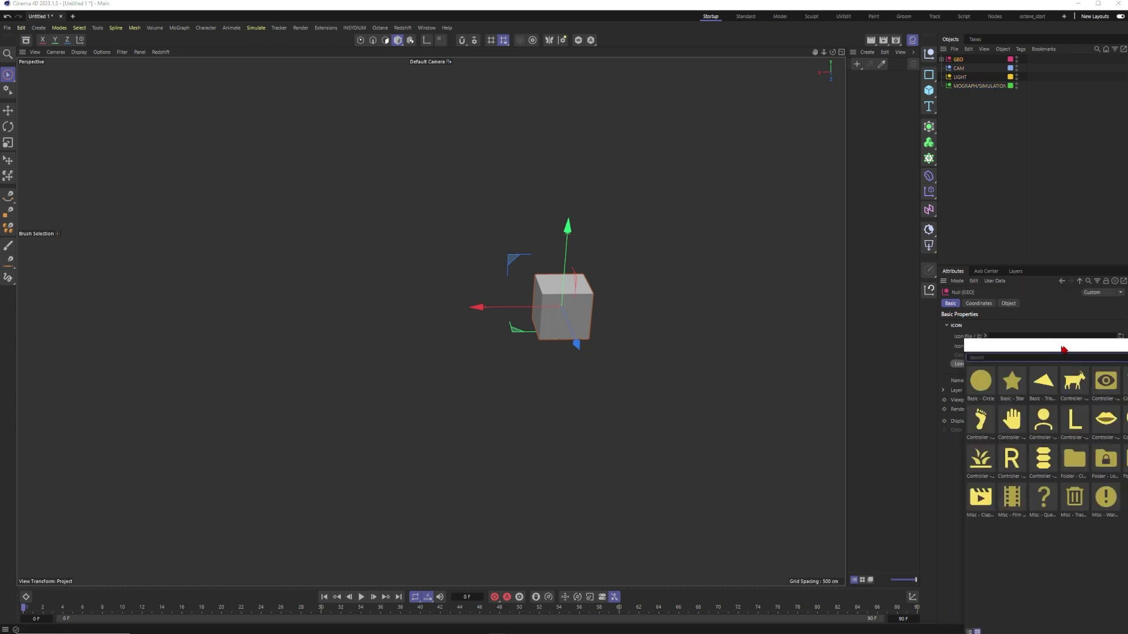
{"action": "left_click", "coordinate": [746, 251]}
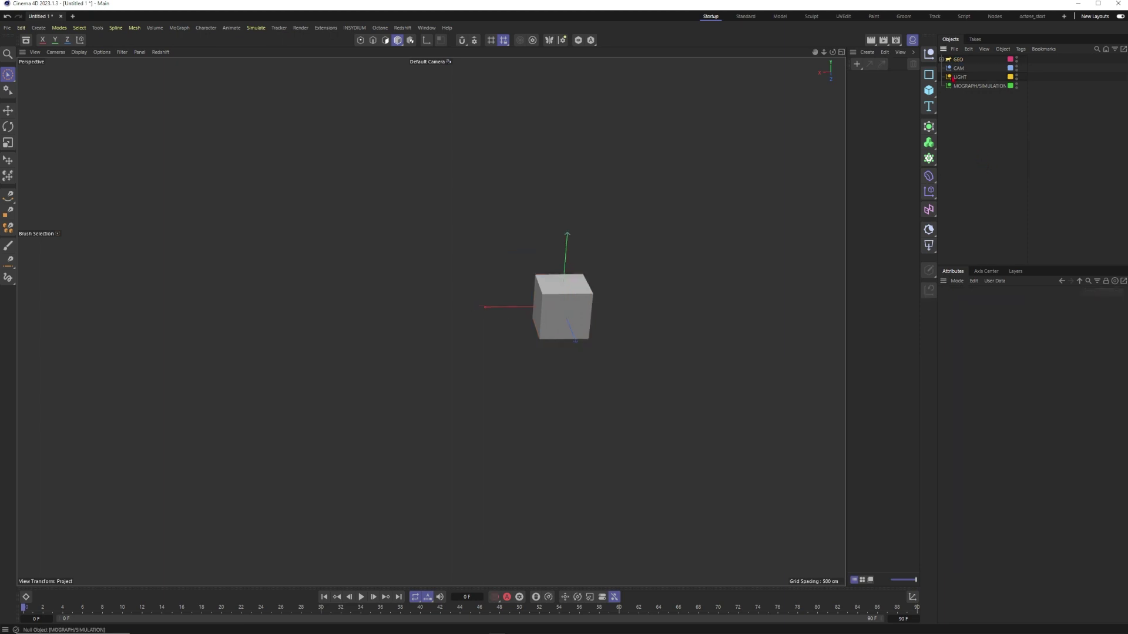
Load the open folder icon preset for the GEO null
{"action": "left_click", "coordinate": [955, 60]}
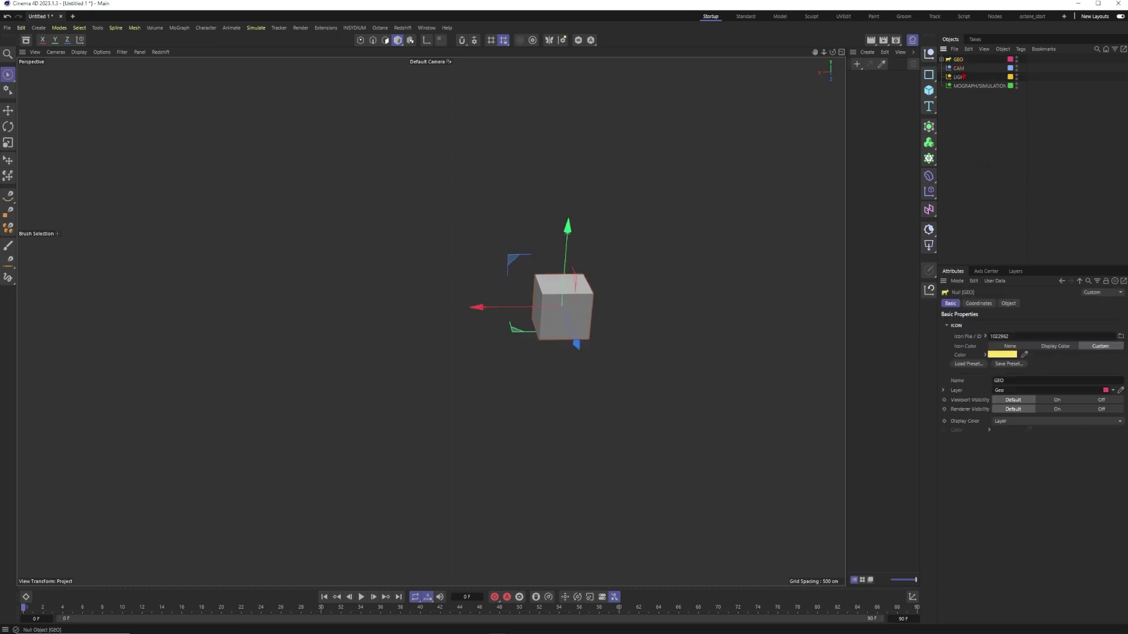
{"action": "left_click", "coordinate": [968, 364]}
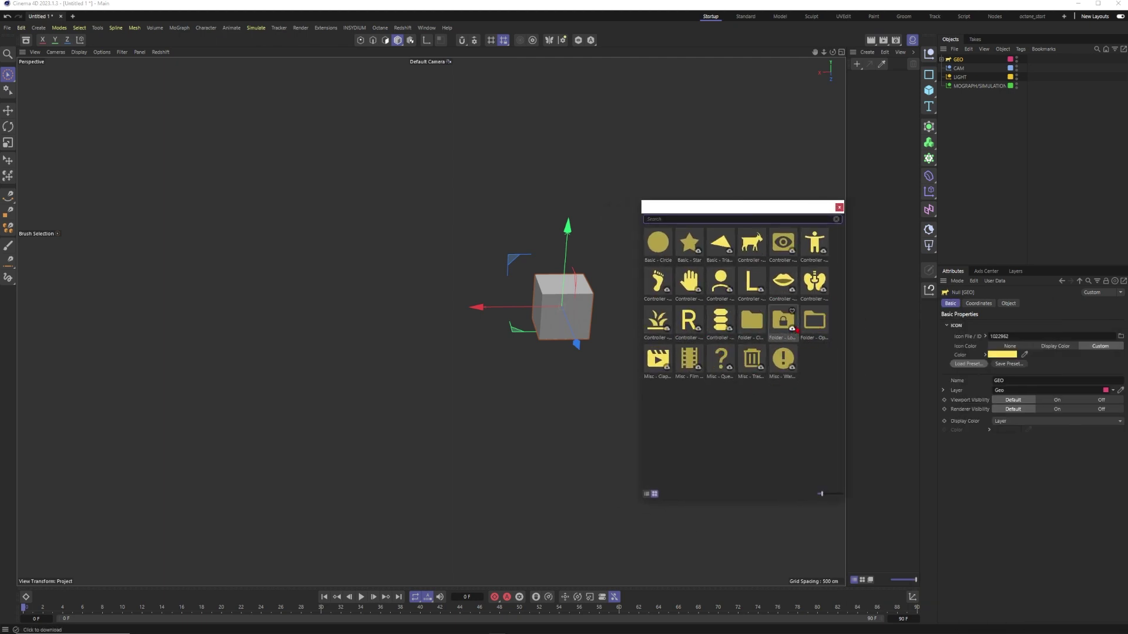
{"action": "left_click", "coordinate": [813, 324]}
Apply the same open folder icon preset to the CAM, LIGHT and MOGRAPH/SIMULATION nulls together
{"action": "left_click", "coordinate": [958, 68]}
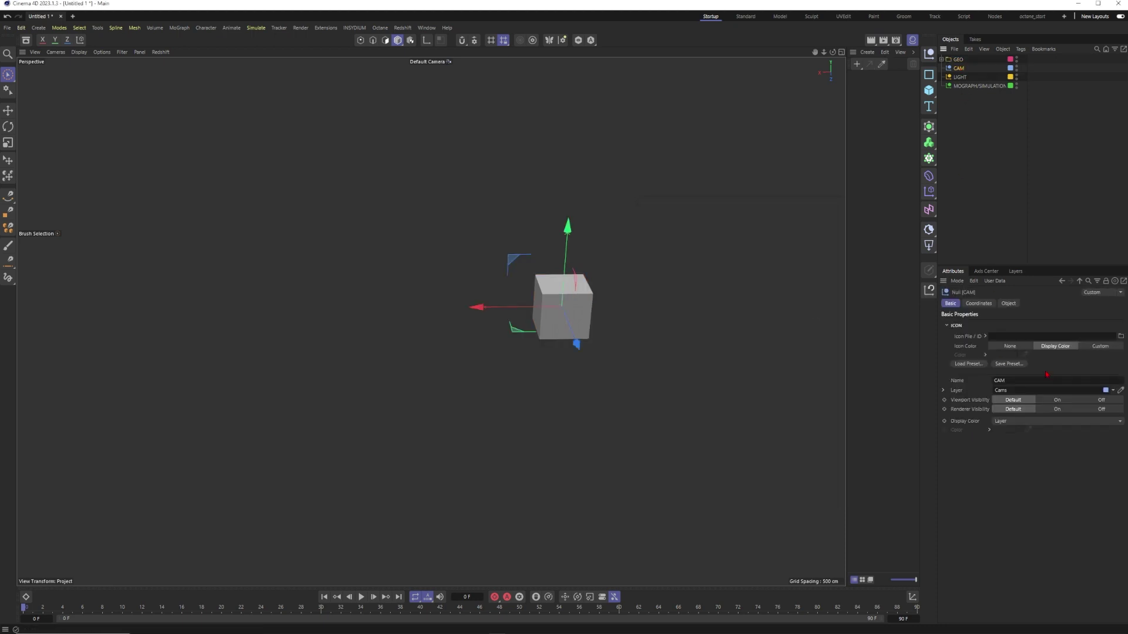
{"action": "left_click_drag", "start_coordinate": [992, 107], "coordinate": [963, 67]}
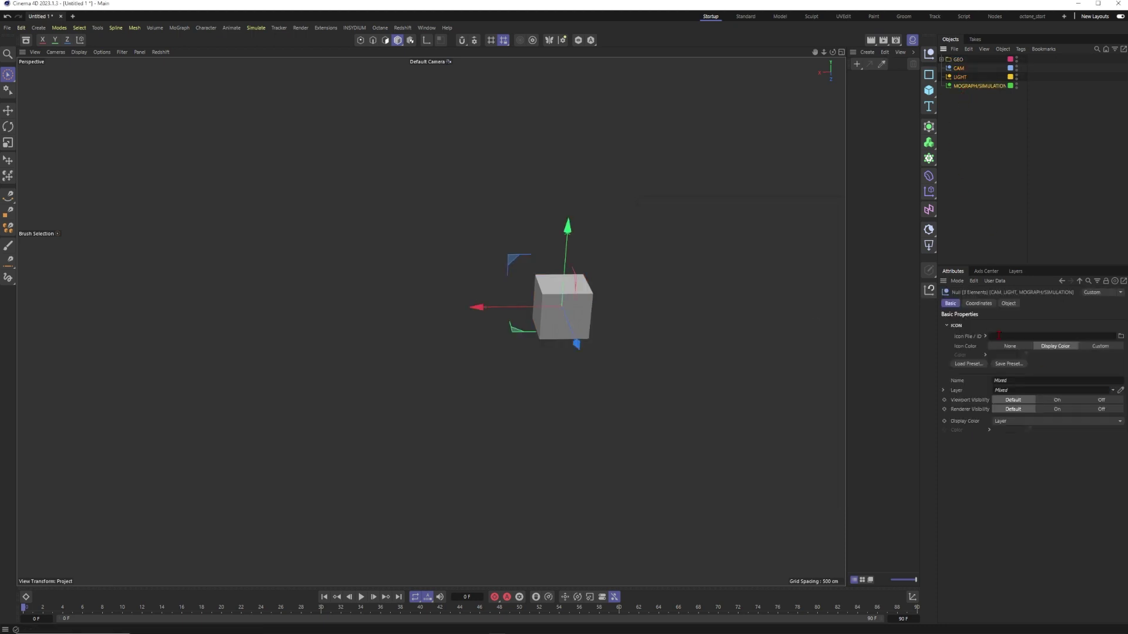
{"action": "left_click", "coordinate": [970, 364]}
{"action": "left_click", "coordinate": [1081, 456]}
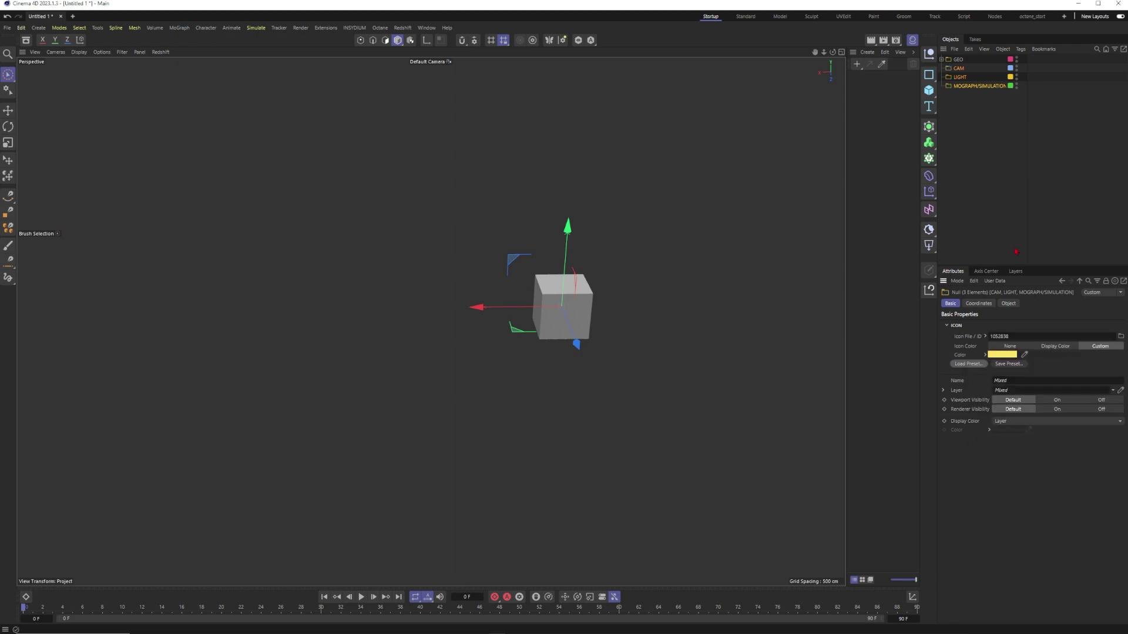
{"action": "left_click", "coordinate": [993, 235]}
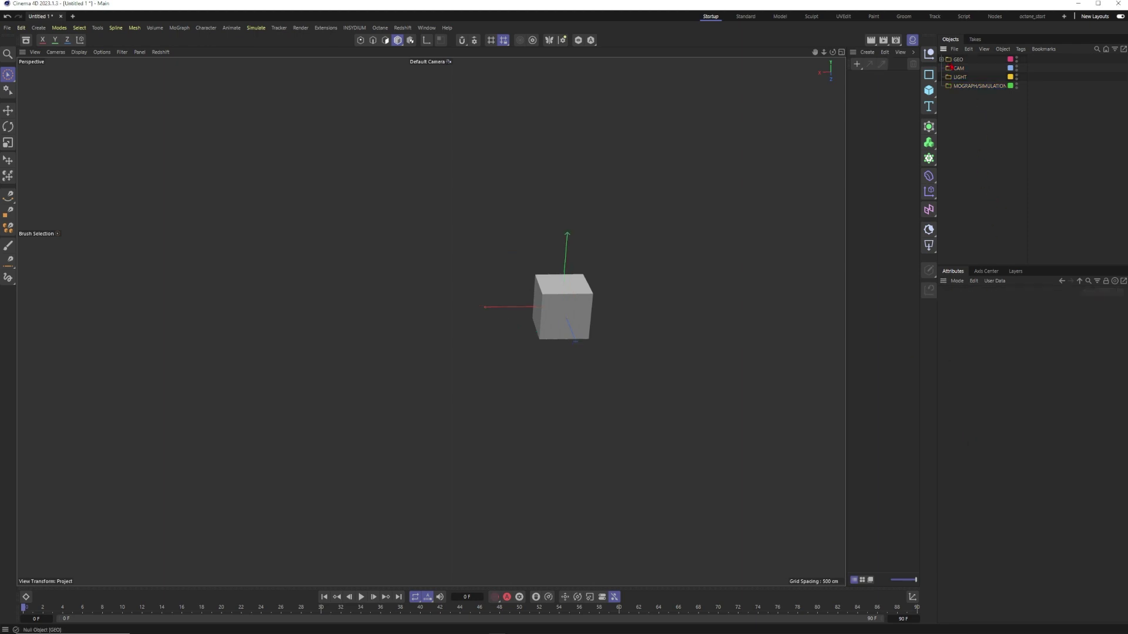
Set the icon color of the GEO null and the other three folder nulls to Display Color
{"action": "left_click", "coordinate": [957, 59]}
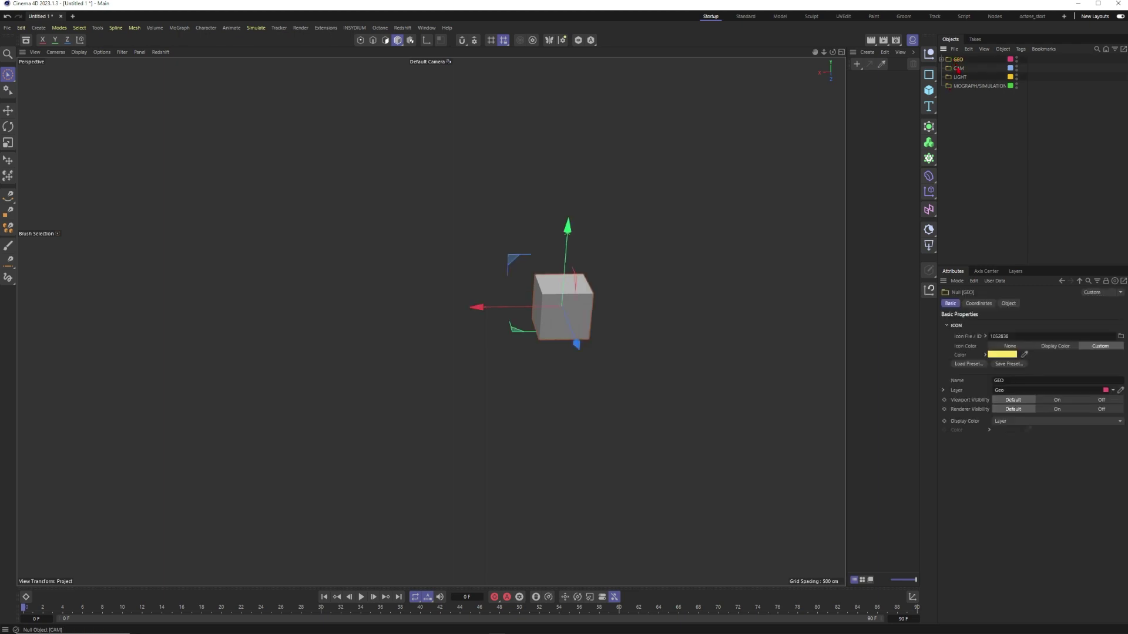
{"action": "left_click", "coordinate": [1055, 346]}
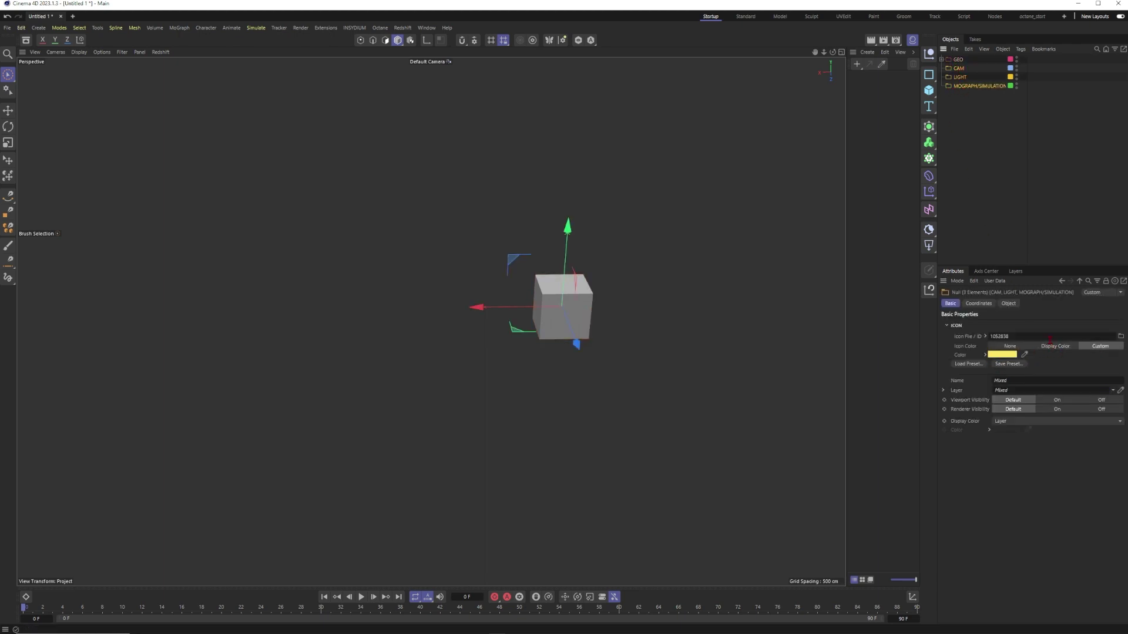
{"action": "left_click", "coordinate": [1007, 195]}
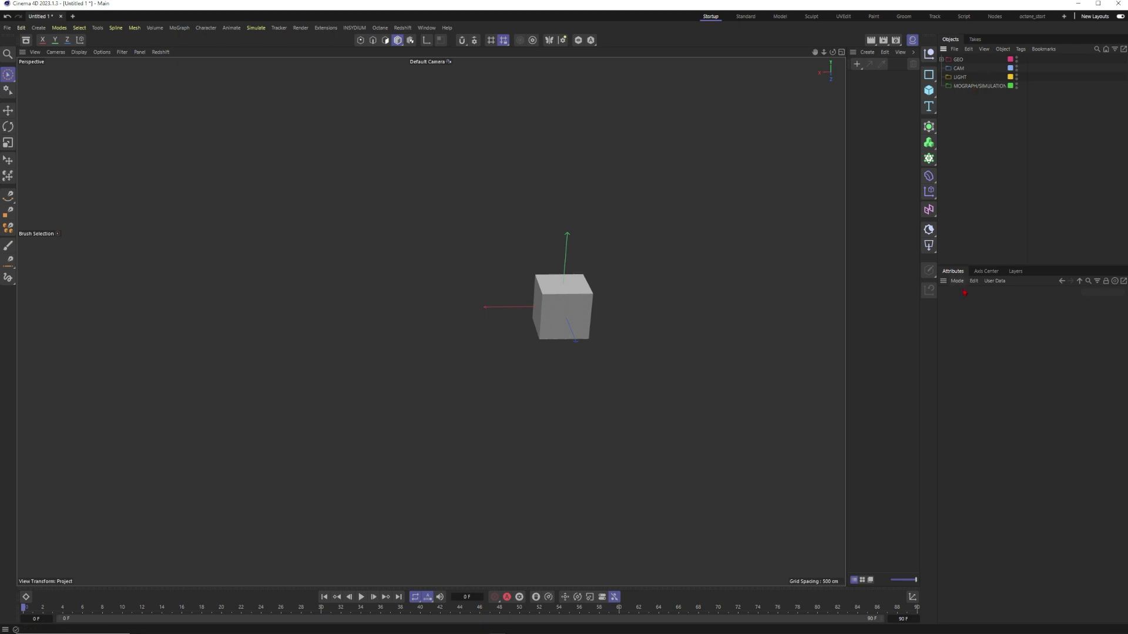
Lower the saturation of the Cams layer's color to a pale, nearly white blue
{"action": "left_click", "coordinate": [1020, 272]}
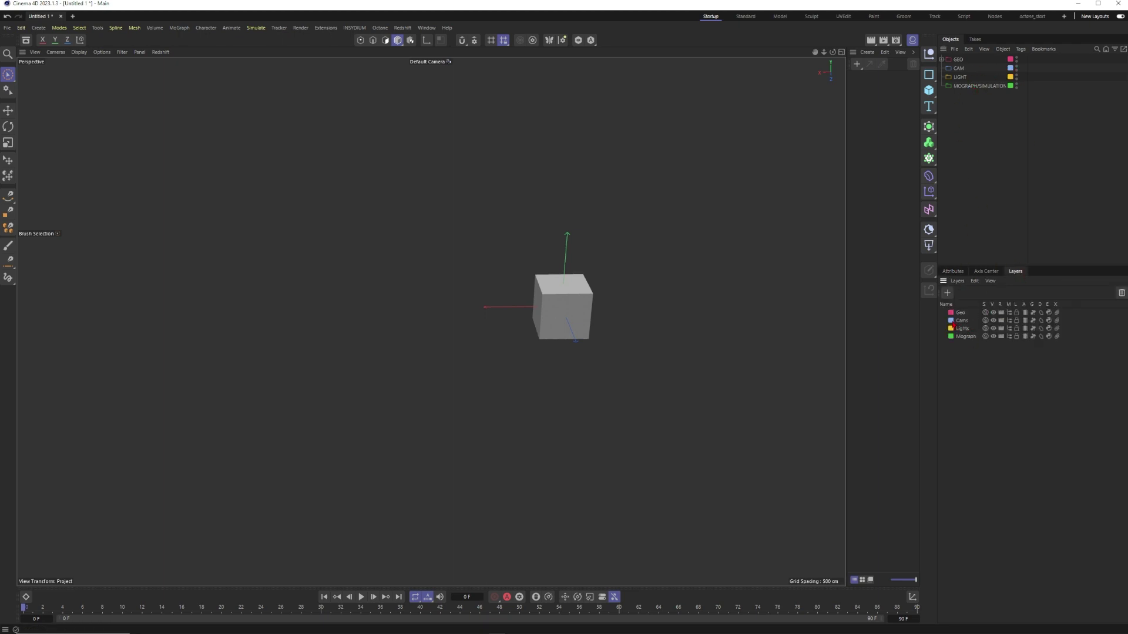
{"action": "double_click", "coordinate": [951, 320]}
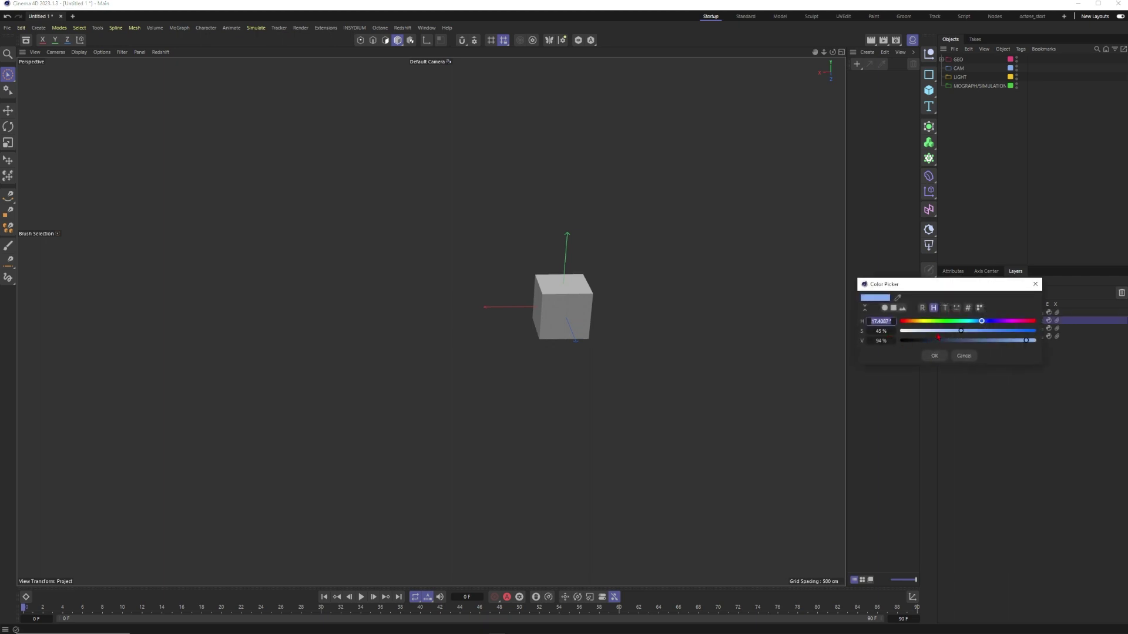
{"action": "left_click", "coordinate": [936, 356]}
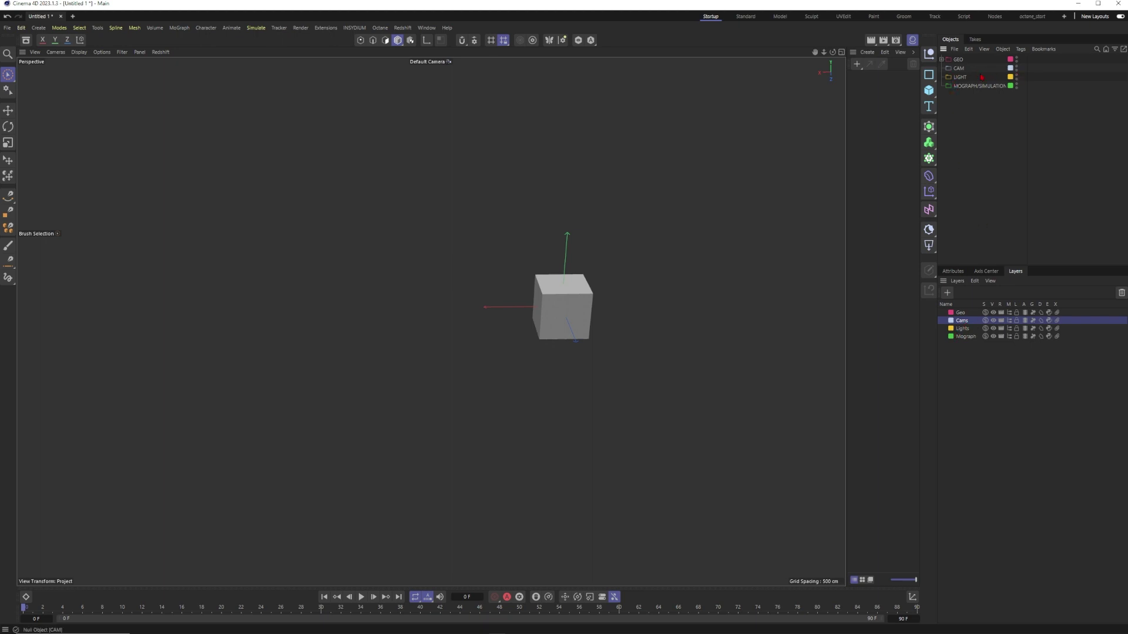
Change the Geo layer's color to blue with about 72% saturation and 89% value
{"action": "double_click", "coordinate": [950, 312]}
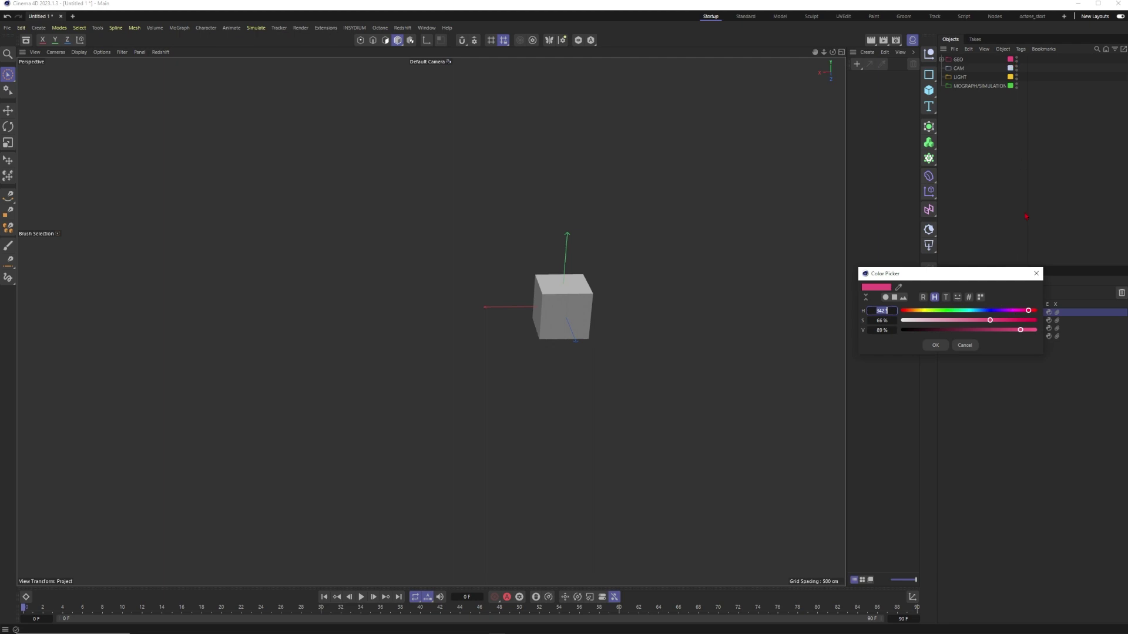
{"action": "left_click", "coordinate": [989, 311]}
{"action": "left_click", "coordinate": [998, 320]}
{"action": "left_click", "coordinate": [987, 311]}
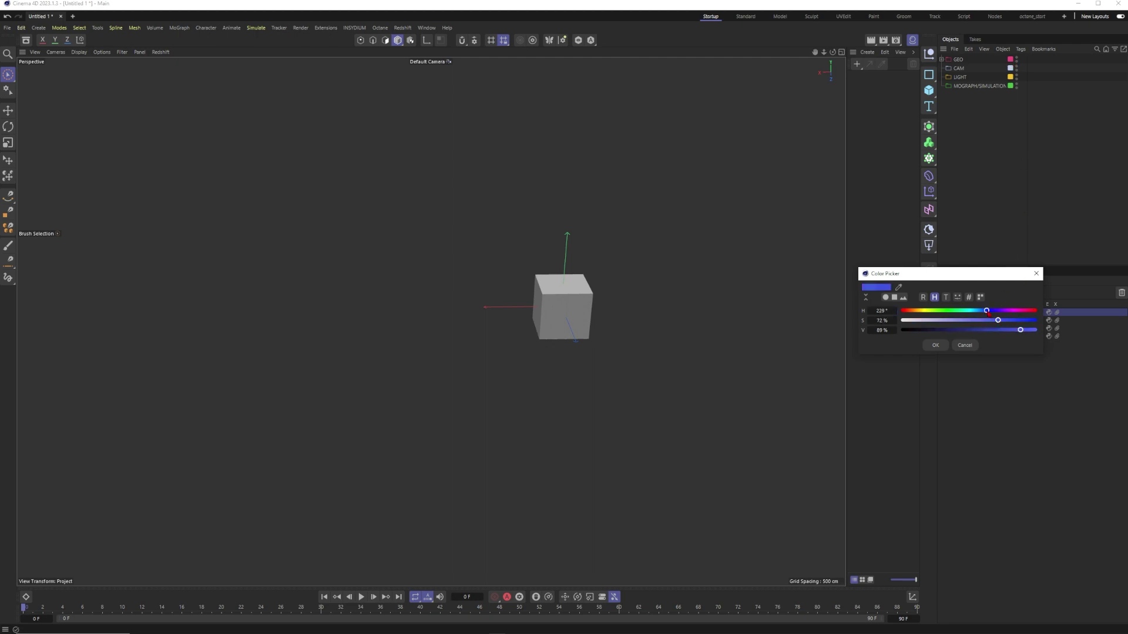
{"action": "left_click", "coordinate": [934, 348]}
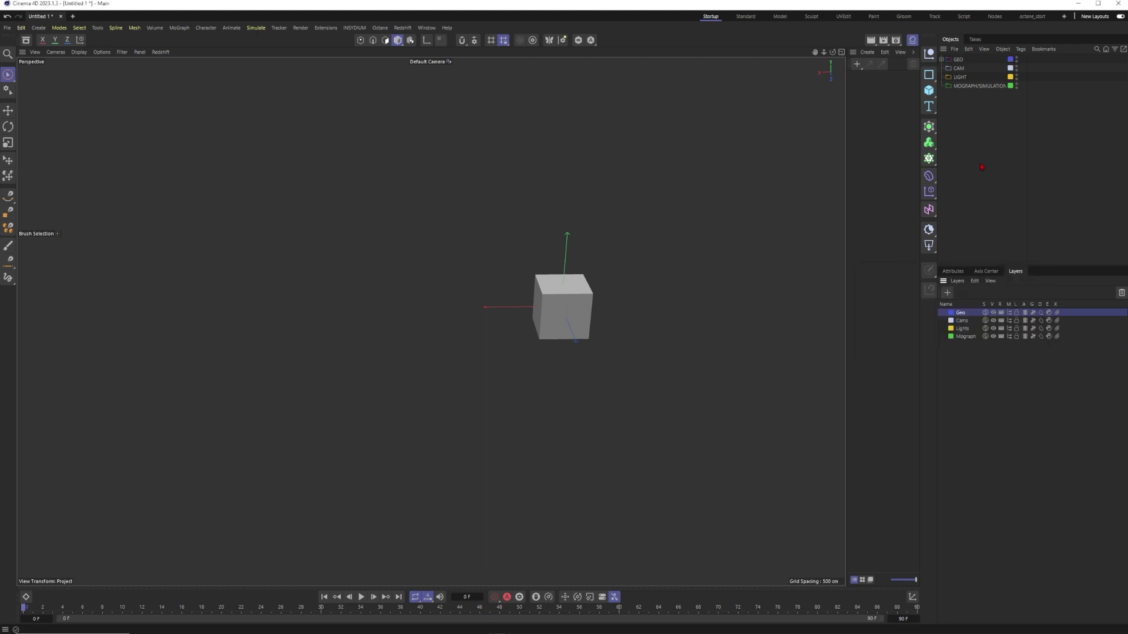
Change the Cams layer's color to pure white
{"action": "left_click", "coordinate": [1010, 76]}
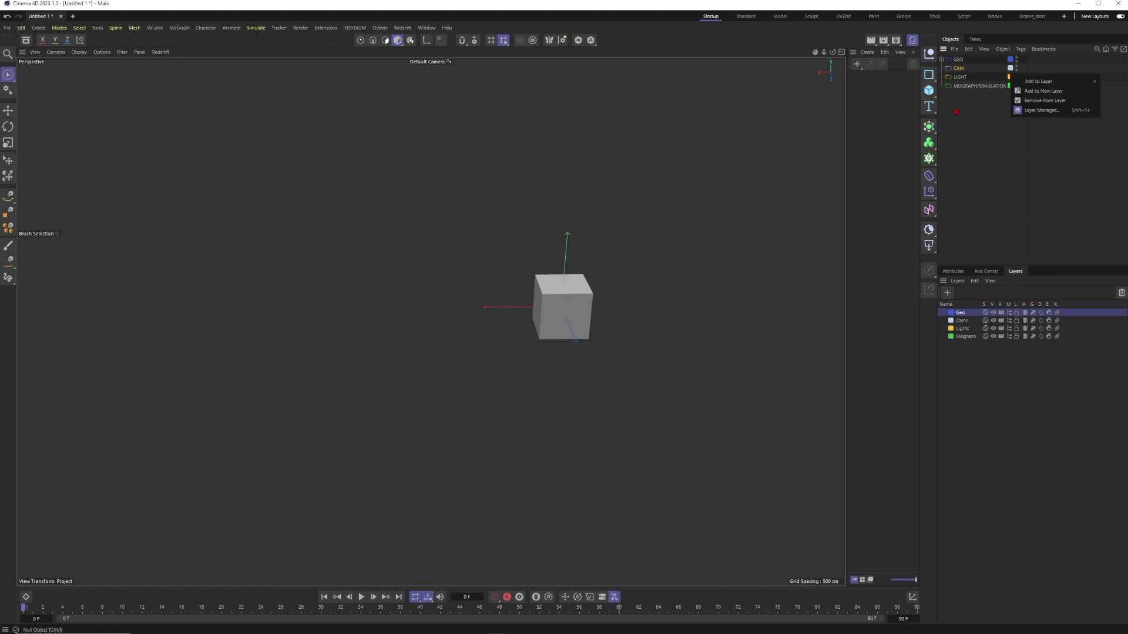
{"action": "left_click", "coordinate": [953, 322]}
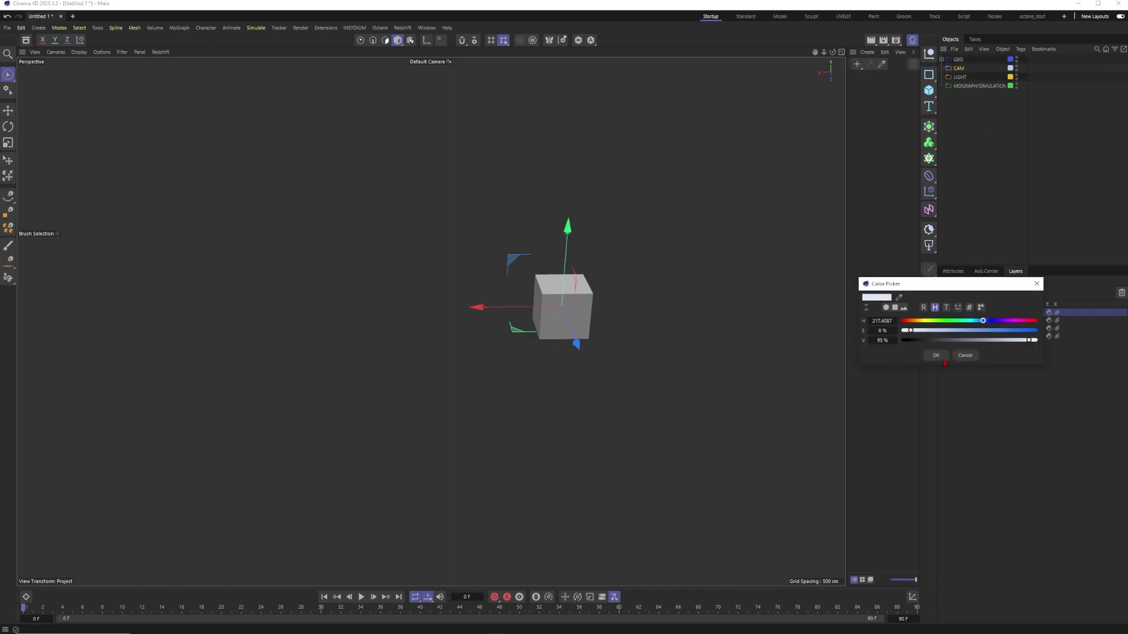
{"action": "left_click", "coordinate": [939, 358]}
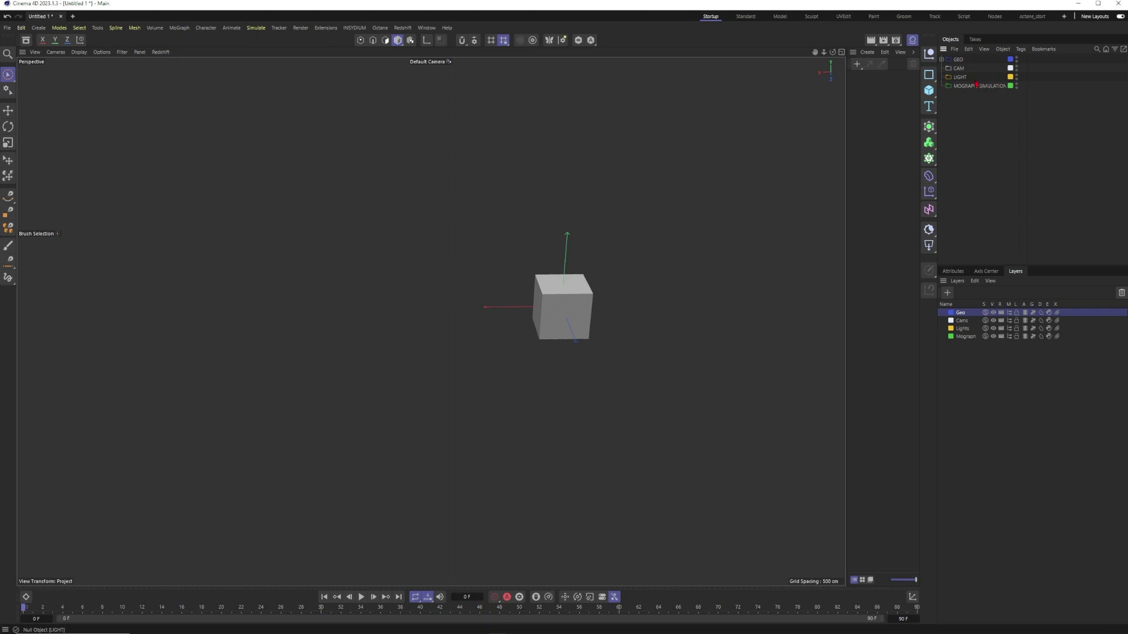
Change the Lights layer's color to orange
{"action": "left_click", "coordinate": [951, 328]}
{"action": "left_click_drag", "start_coordinate": [925, 330], "coordinate": [918, 332]}
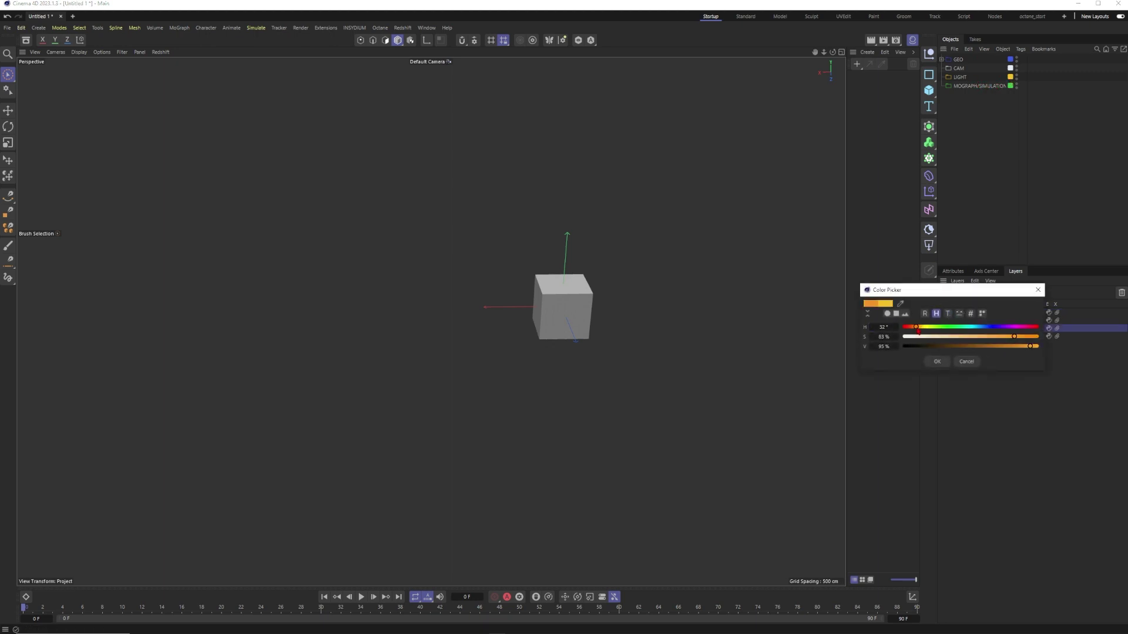
{"action": "left_click", "coordinate": [937, 361]}
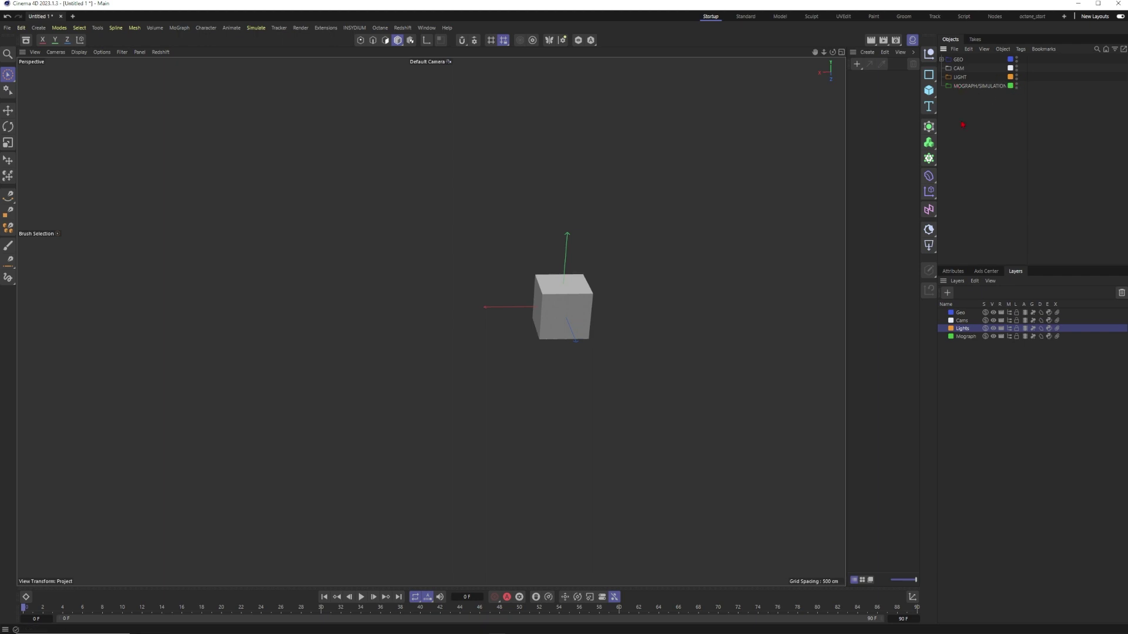
Change the Mograph layer's color to purple and fine-tune its hue slightly towards blue
{"action": "left_click", "coordinate": [951, 336]}
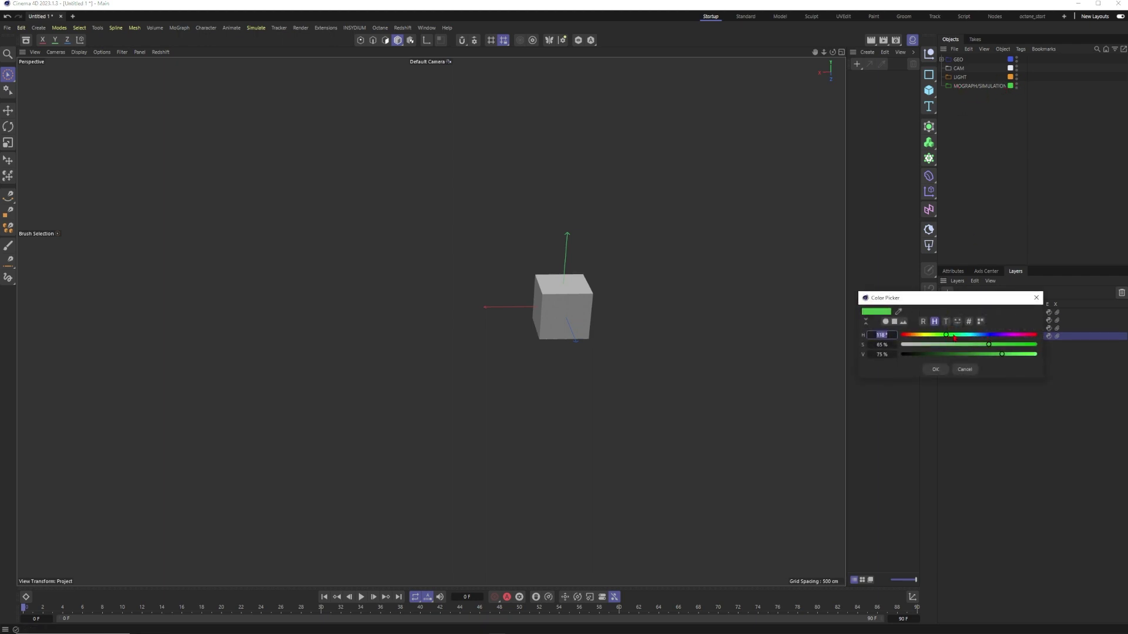
{"action": "left_click", "coordinate": [988, 336]}
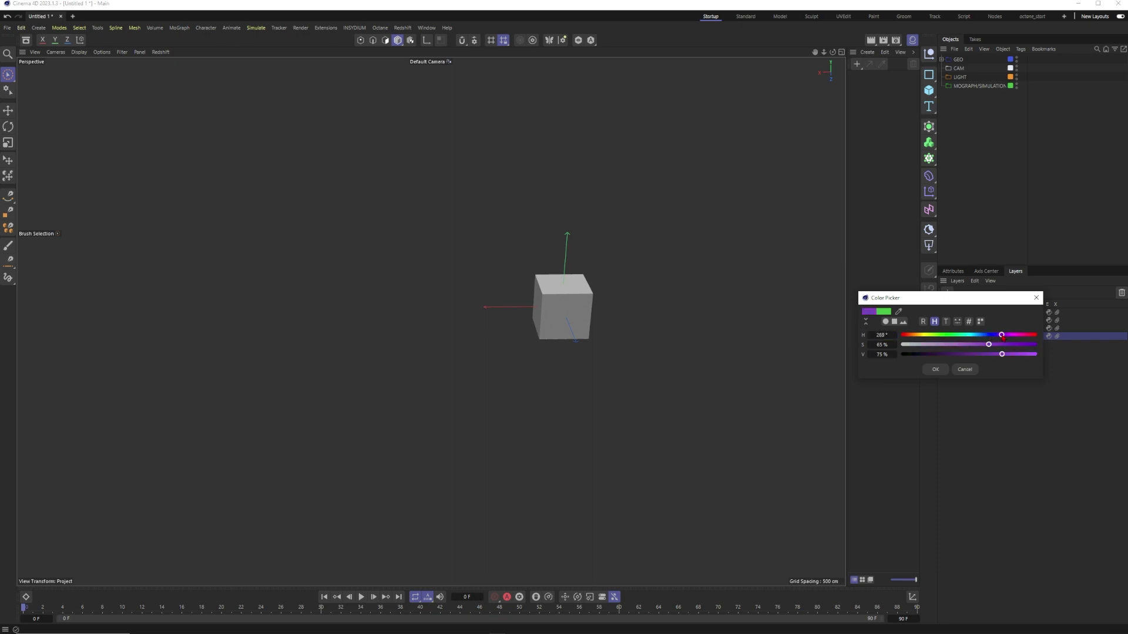
{"action": "left_click", "coordinate": [938, 369]}
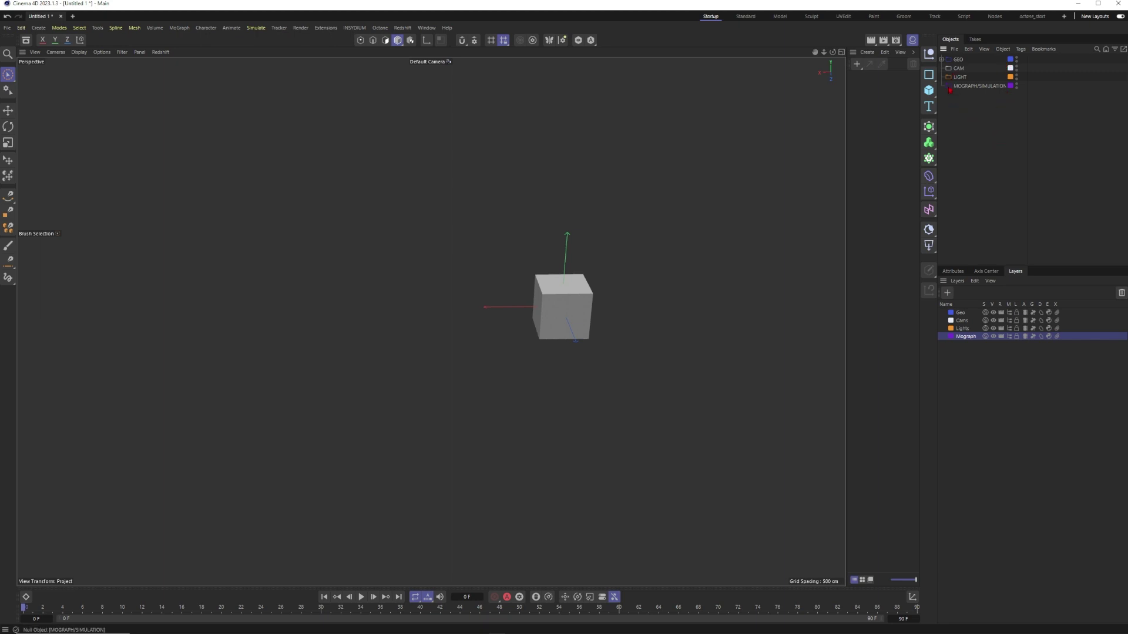
{"action": "left_click", "coordinate": [952, 338]}
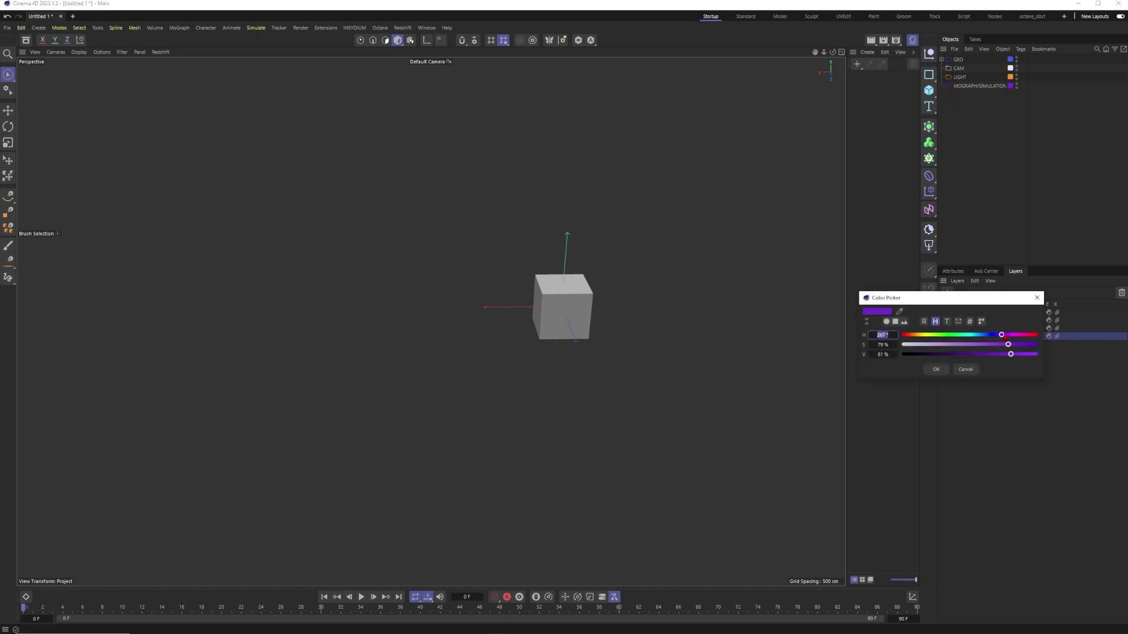
{"action": "left_click_drag", "start_coordinate": [1004, 338], "coordinate": [999, 337]}
{"action": "left_click", "coordinate": [936, 369]}
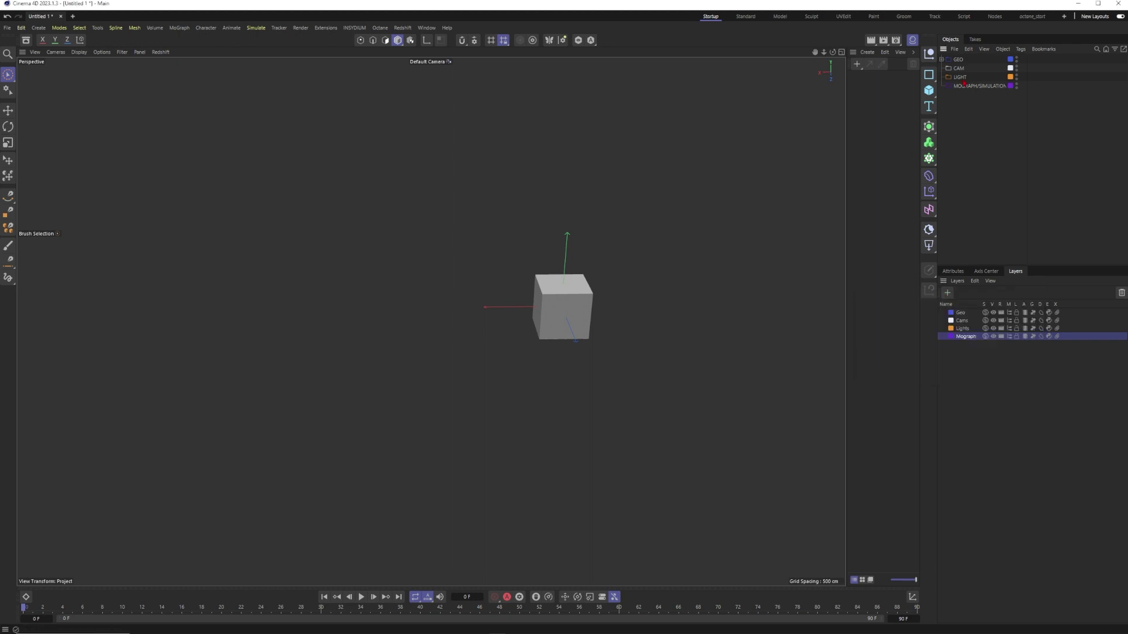
Apply the plain folder icon preset to the GEO, CAM, LIGHT and MOGRAPH/SIMULATION nulls together
{"action": "key", "text": "ctrl+a"}
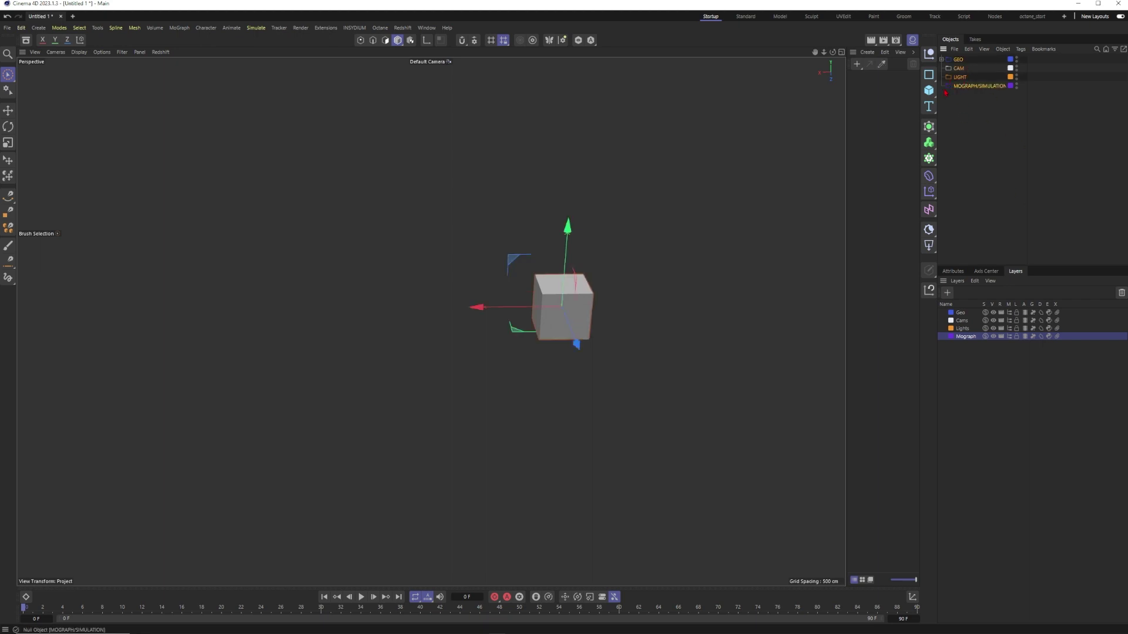
{"action": "left_click", "coordinate": [962, 273]}
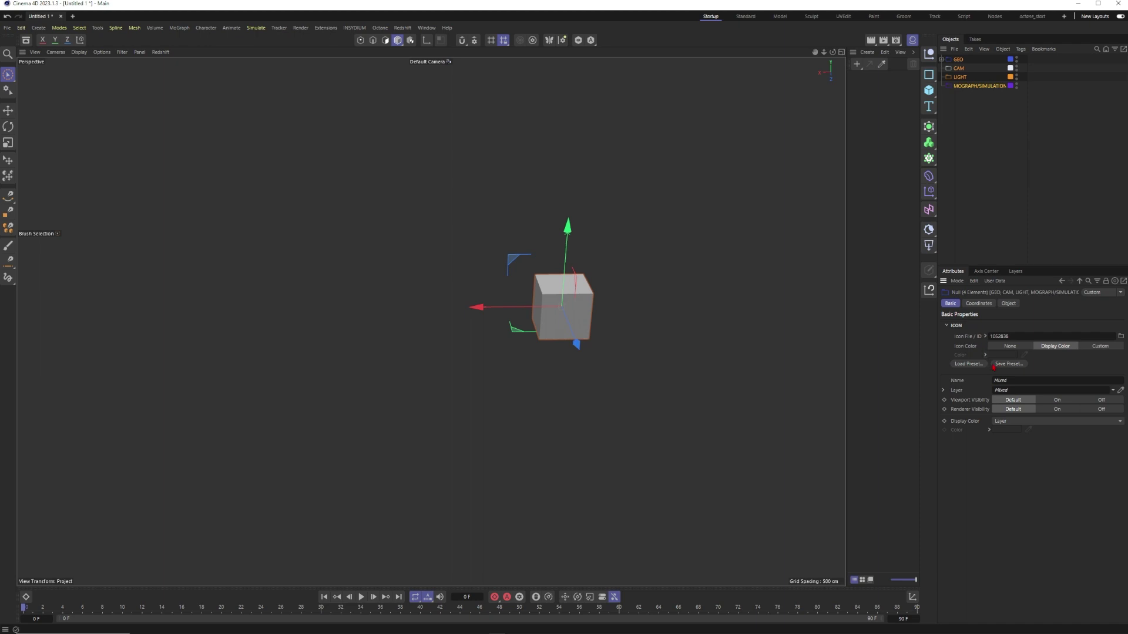
{"action": "left_click", "coordinate": [980, 365]}
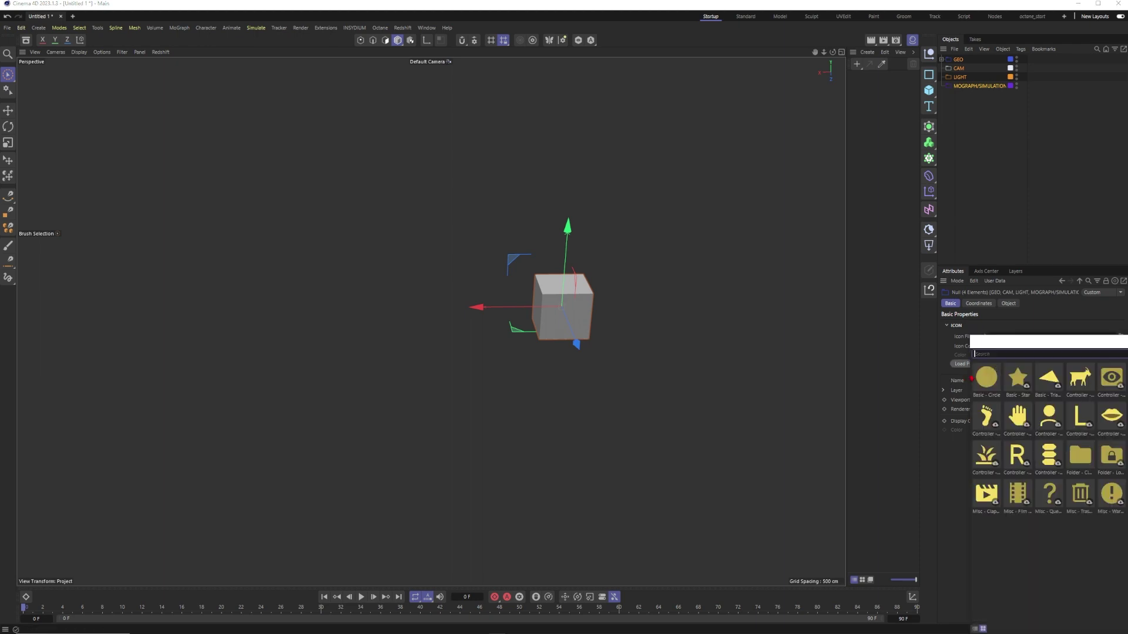
{"action": "left_click", "coordinate": [1079, 466]}
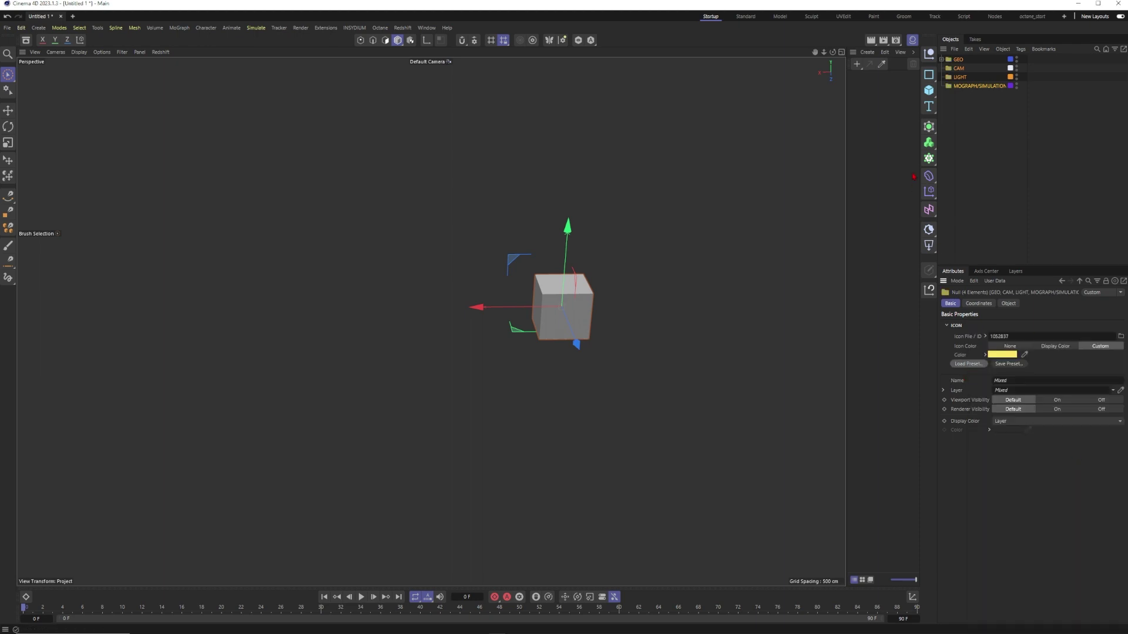
Set the icon color of all four folder nulls to Display Color and deselect them
{"action": "left_click", "coordinate": [1017, 210]}
{"action": "key", "text": "ctrl+a"}
{"action": "left_click", "coordinate": [1057, 346]}
{"action": "left_click", "coordinate": [986, 177]}
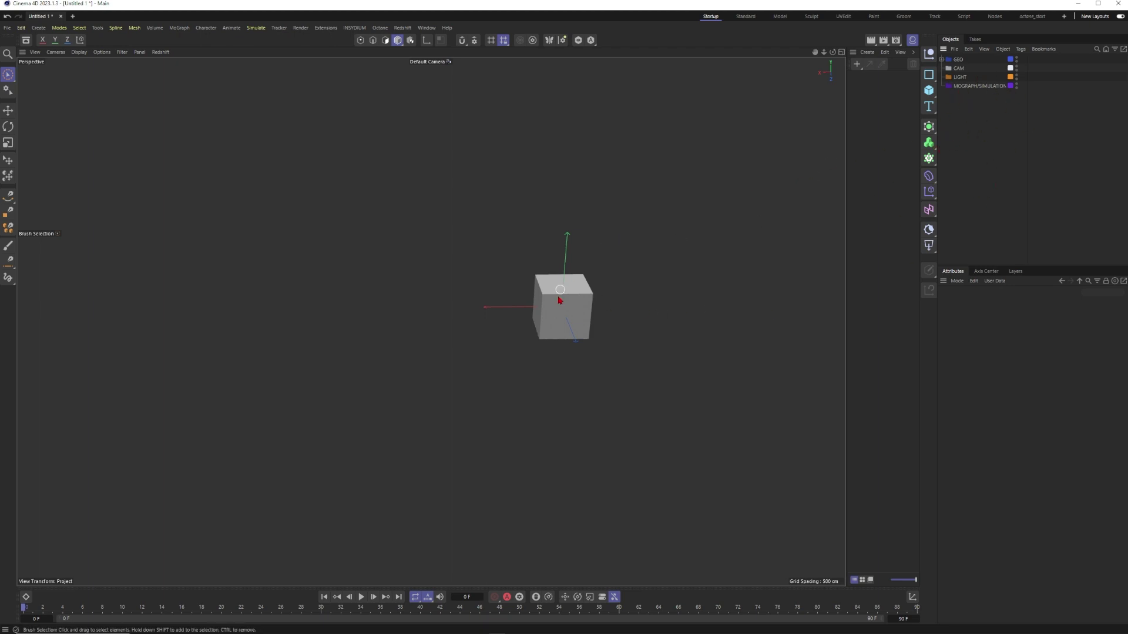
Add a plane primitive to the scene around the cube
{"action": "left_click_drag", "start_coordinate": [559, 305], "coordinate": [532, 306], "text": "alt"}
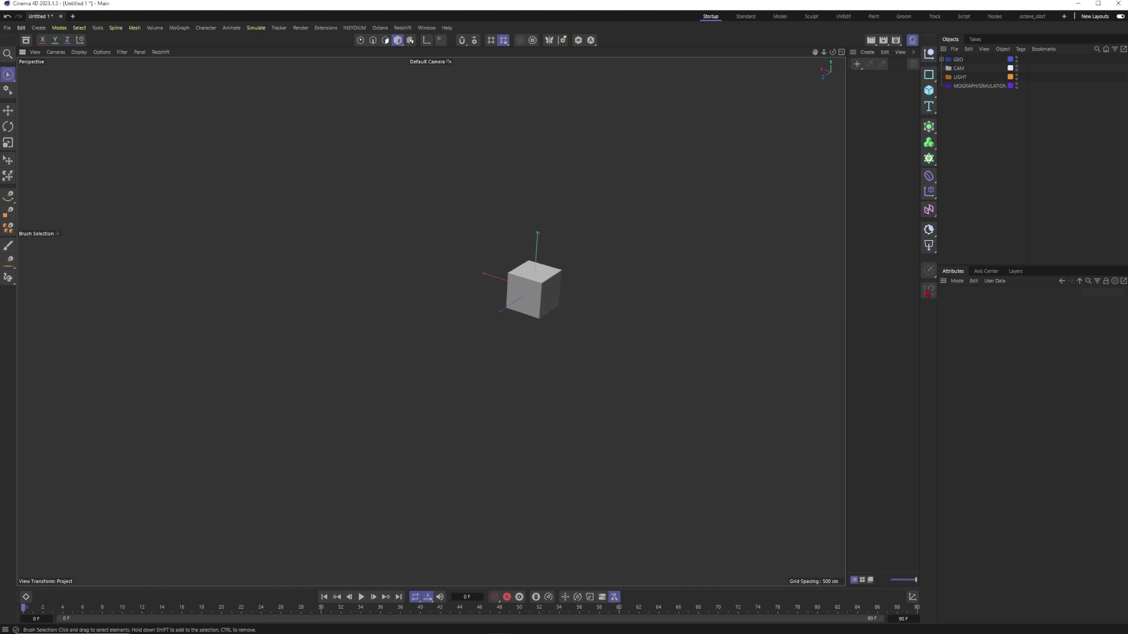
{"action": "left_click", "coordinate": [1015, 271]}
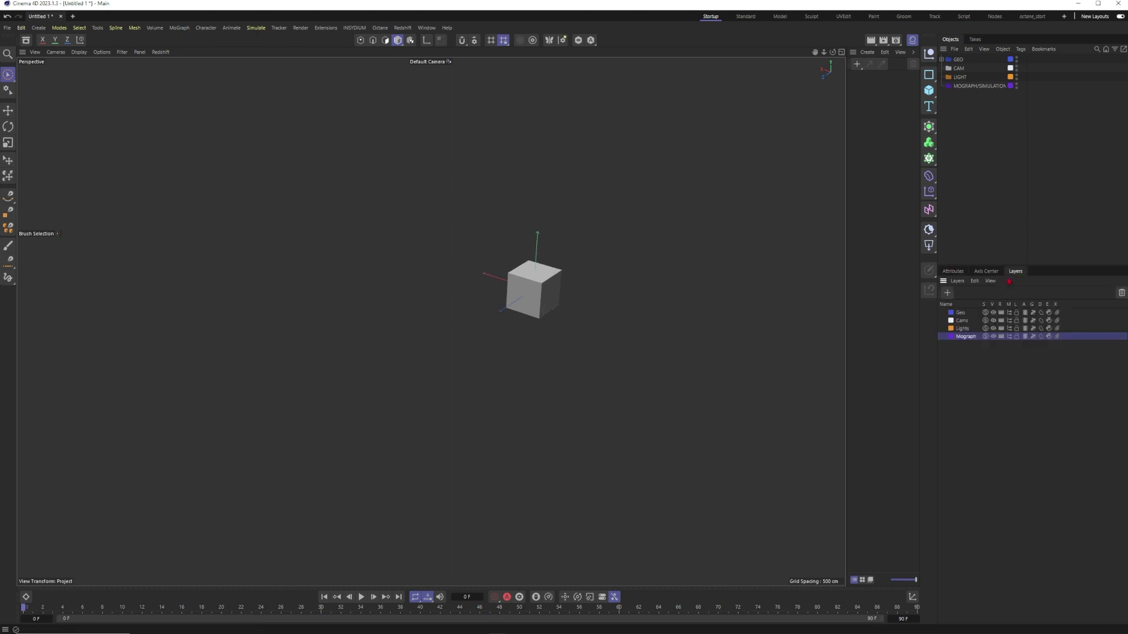
{"action": "left_click", "coordinate": [534, 289]}
{"action": "scroll", "coordinate": [548, 284], "scroll_direction": "up", "scroll_amount": 2}
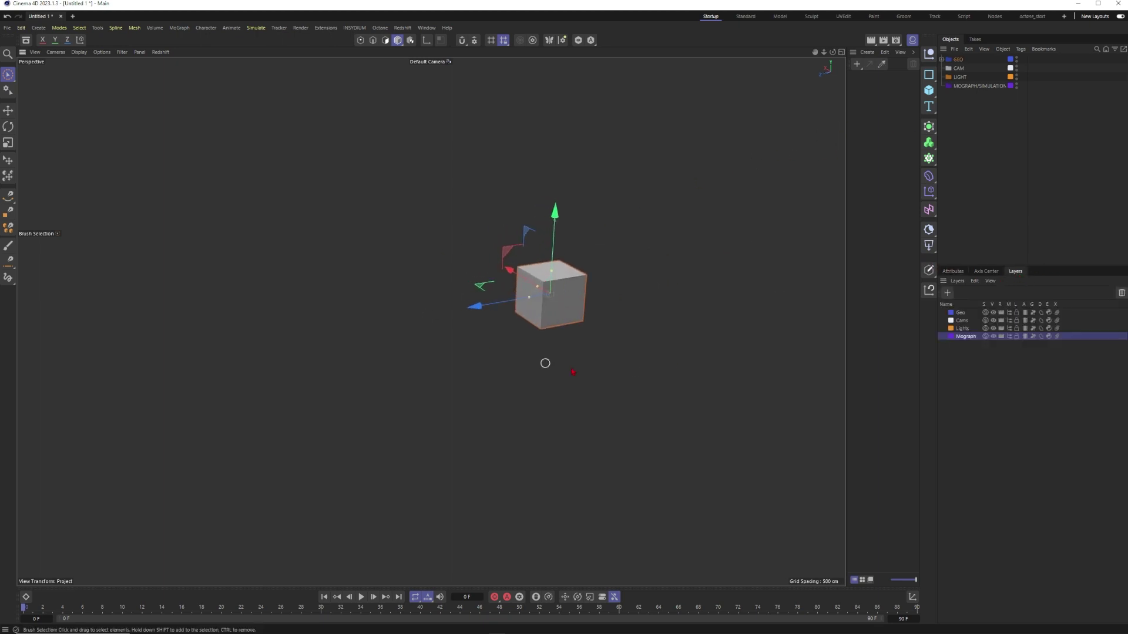
{"action": "left_click", "coordinate": [928, 90]}
{"action": "left_click", "coordinate": [964, 149]}
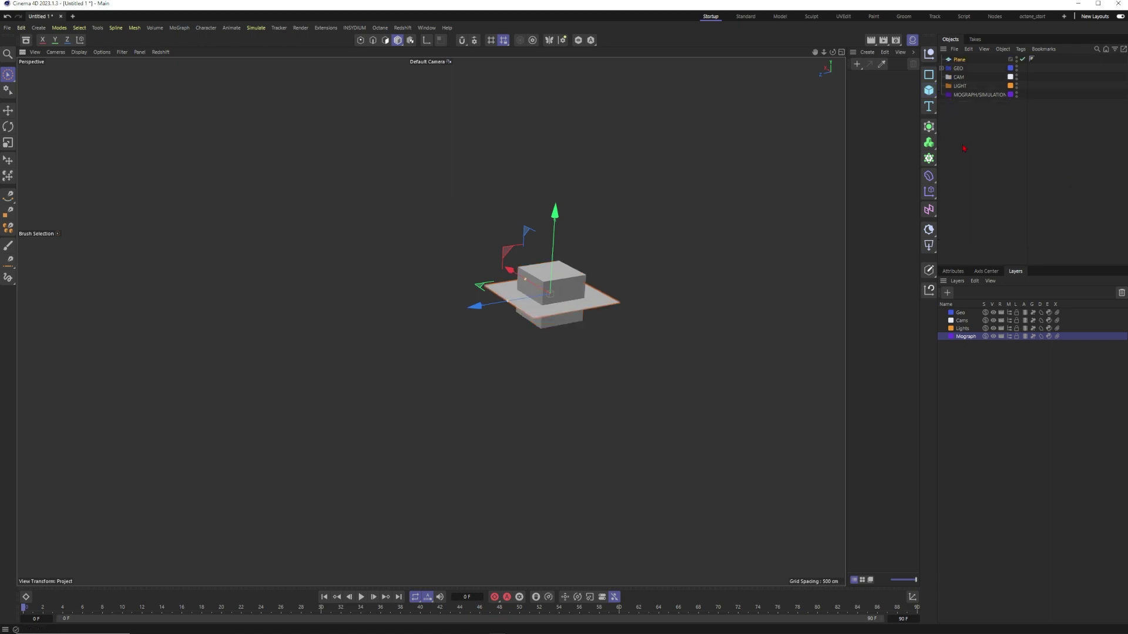
Switch the viewport display to Gouraud shading with lines
{"action": "left_click_drag", "start_coordinate": [537, 280], "coordinate": [528, 292], "text": "alt"}
{"action": "scroll", "coordinate": [529, 292], "scroll_direction": "up", "scroll_amount": 3}
{"action": "key", "text": "n"}
{"action": "key", "text": "b"}
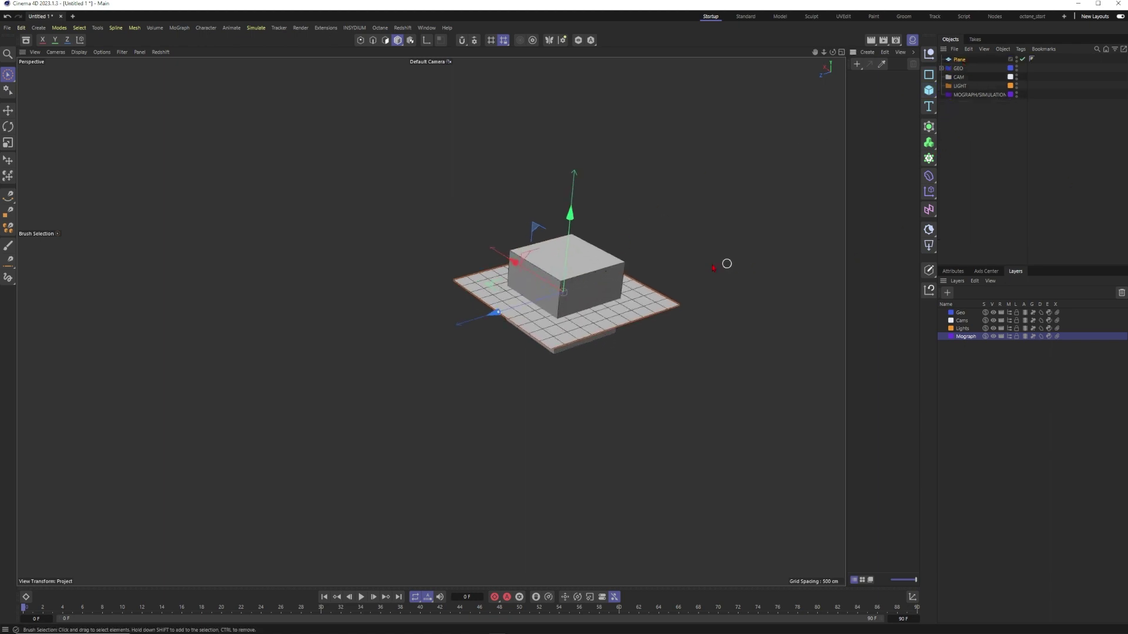
{"action": "scroll", "coordinate": [686, 307], "scroll_direction": "up", "scroll_amount": 1}
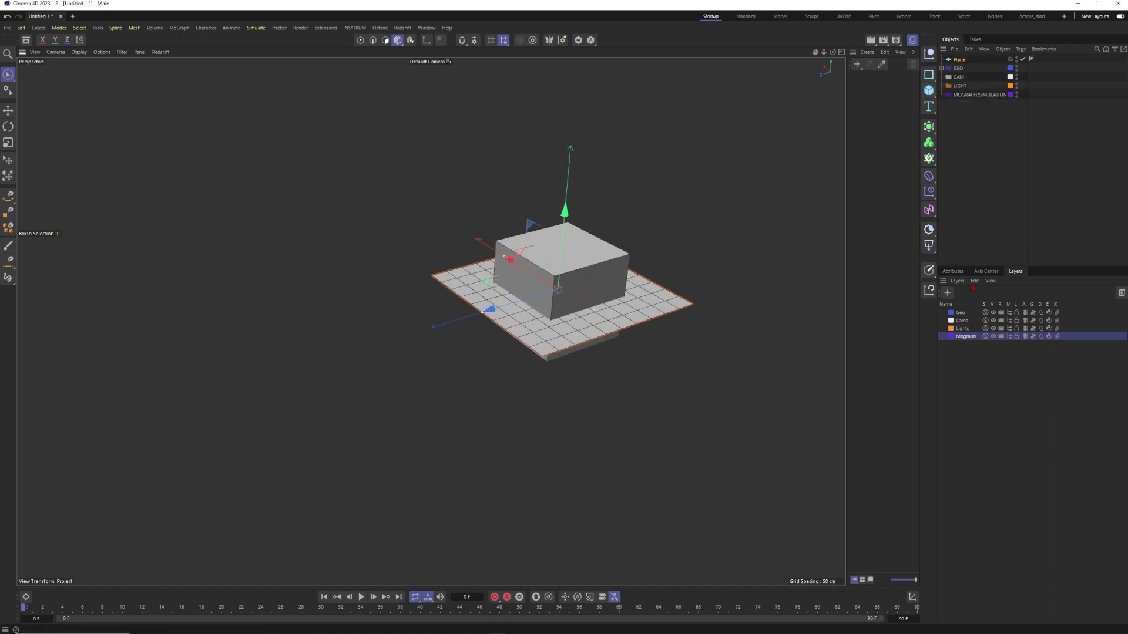
Set the plane's width segments and height segments to 1
{"action": "left_click", "coordinate": [953, 271]}
{"action": "left_click", "coordinate": [1008, 304]}
{"action": "left_click", "coordinate": [1007, 343]}
{"action": "type", "text": "1"}
{"action": "key", "text": "Tab"}
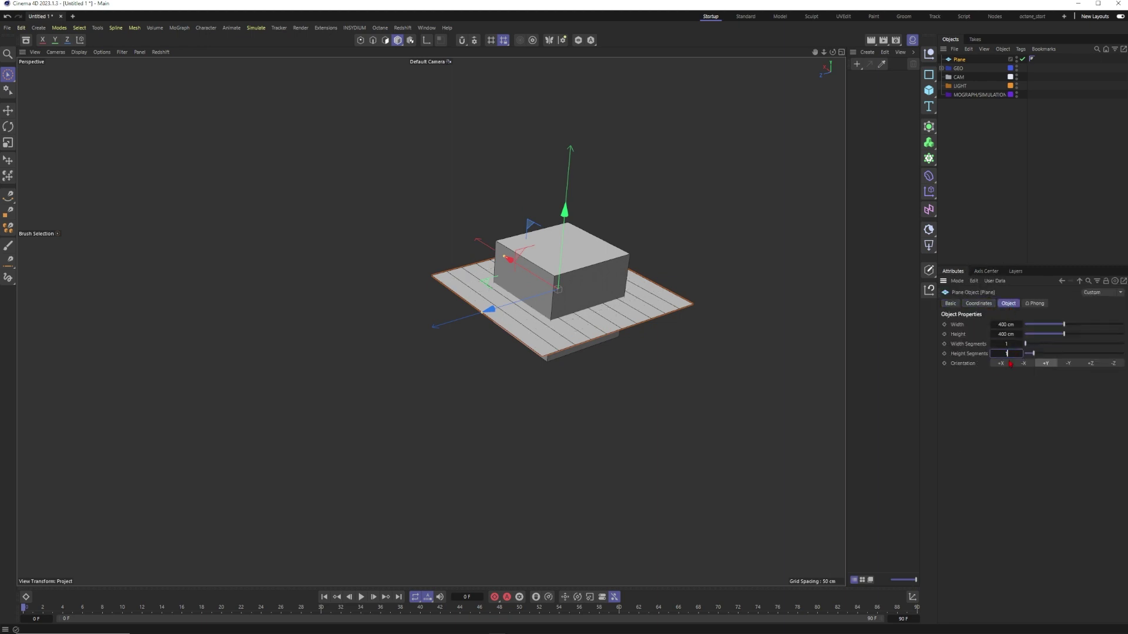
{"action": "type", "text": "1"}
{"action": "key", "text": "Return"}
{"action": "left_click_drag", "start_coordinate": [569, 302], "coordinate": [588, 318], "text": "alt"}
Widen the plane to 800 cm
{"action": "left_click_drag", "start_coordinate": [1002, 326], "coordinate": [1026, 322]}
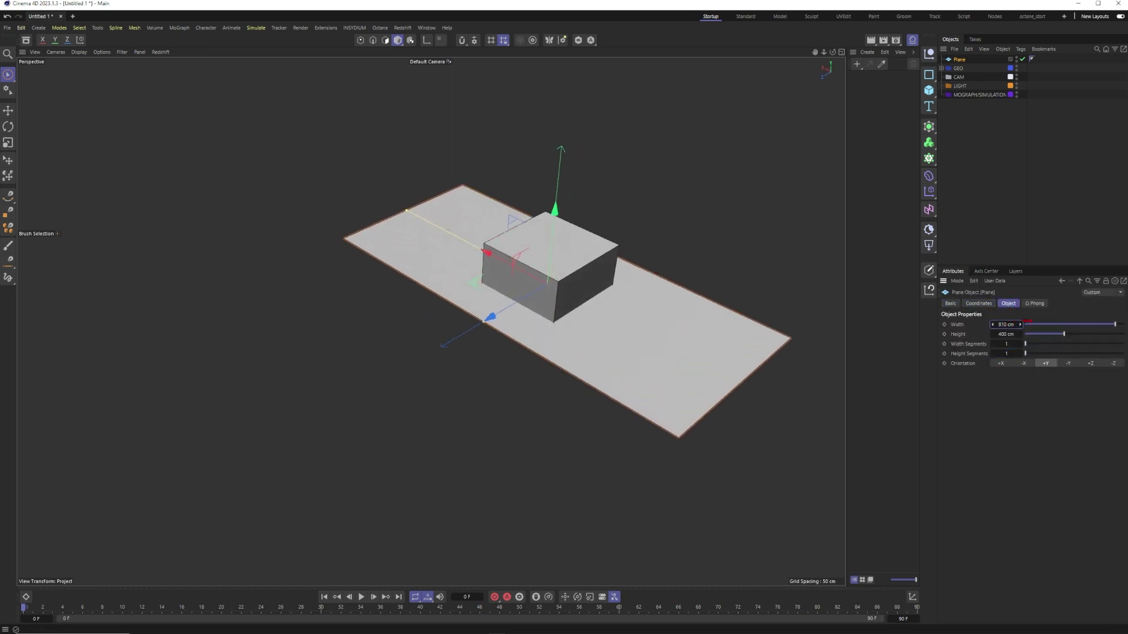
{"action": "key", "text": "Return"}
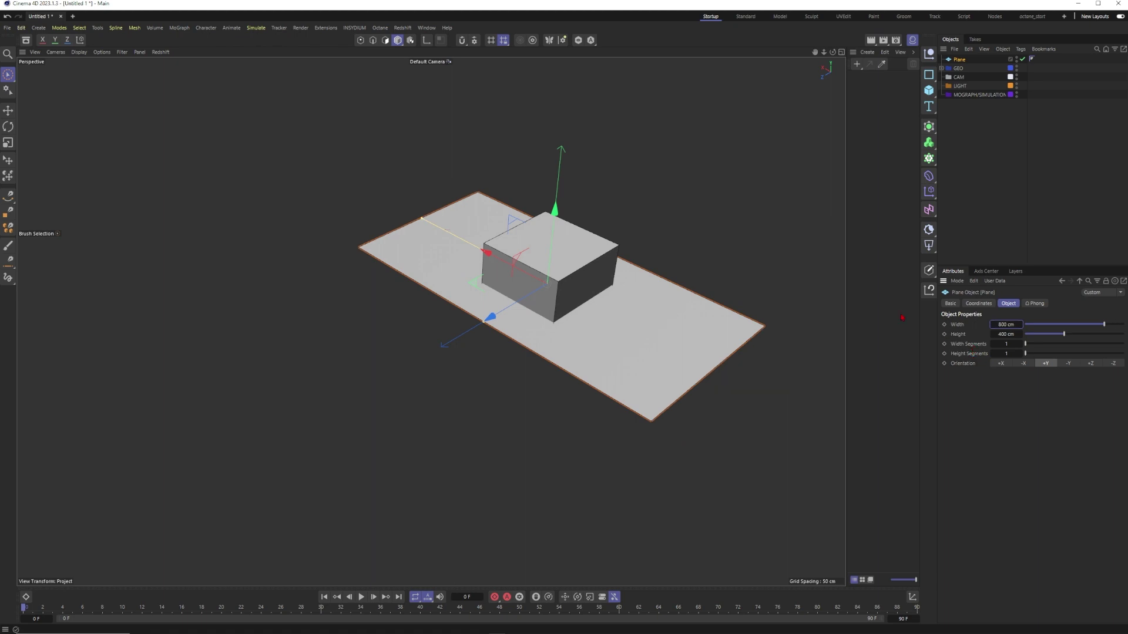
{"action": "scroll", "coordinate": [604, 288], "scroll_direction": "down", "scroll_amount": 4}
{"action": "left_click_drag", "start_coordinate": [604, 288], "coordinate": [567, 287], "text": "alt"}
Set the plane's width and height to 1500 cm each
{"action": "left_click", "coordinate": [1004, 325]}
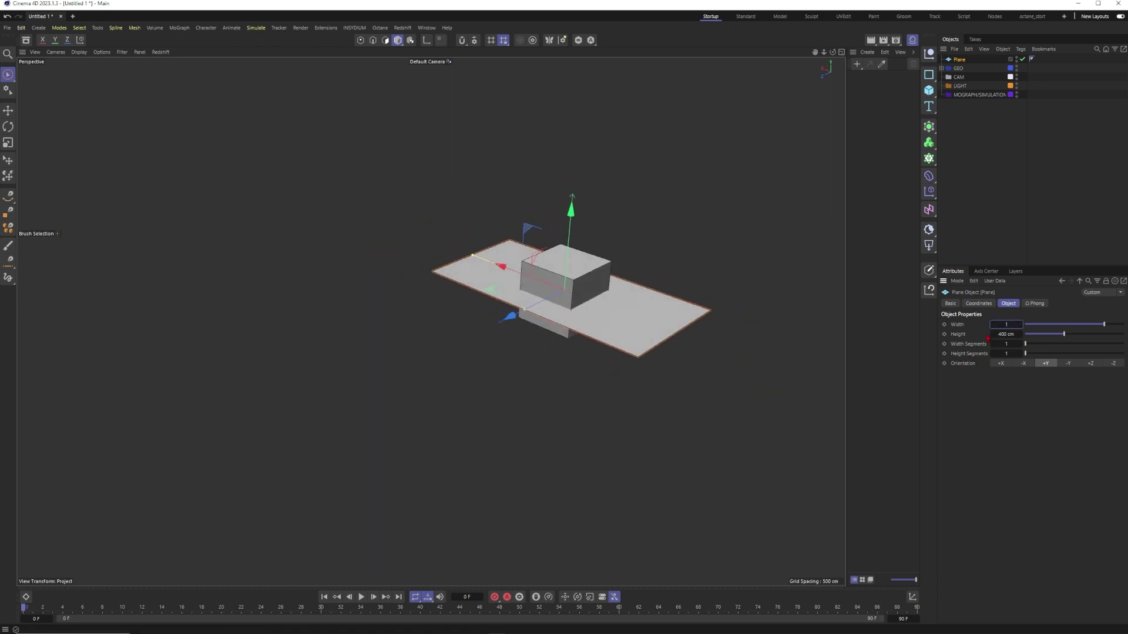
{"action": "type", "text": "1500"}
{"action": "key", "text": "Return"}
{"action": "scroll", "coordinate": [565, 280], "scroll_direction": "down", "scroll_amount": 3}
{"action": "left_click_drag", "start_coordinate": [565, 281], "coordinate": [519, 280], "text": "alt"}
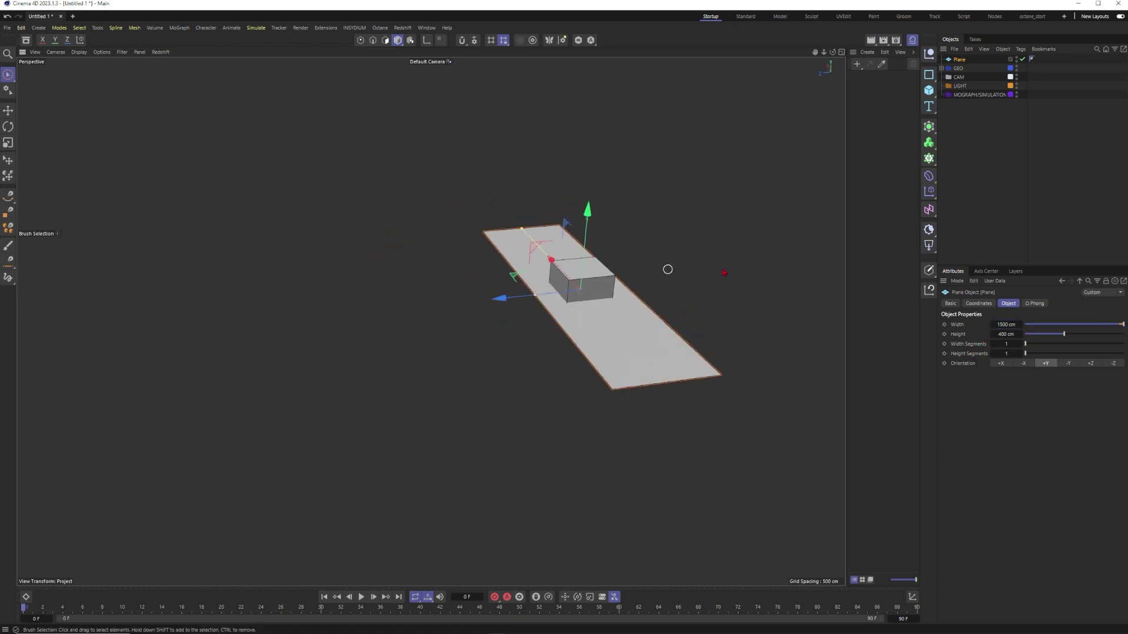
{"action": "left_click", "coordinate": [1004, 334]}
{"action": "type", "text": "1500"}
{"action": "key", "text": "Return"}
{"action": "scroll", "coordinate": [532, 302], "scroll_direction": "down", "scroll_amount": 3}
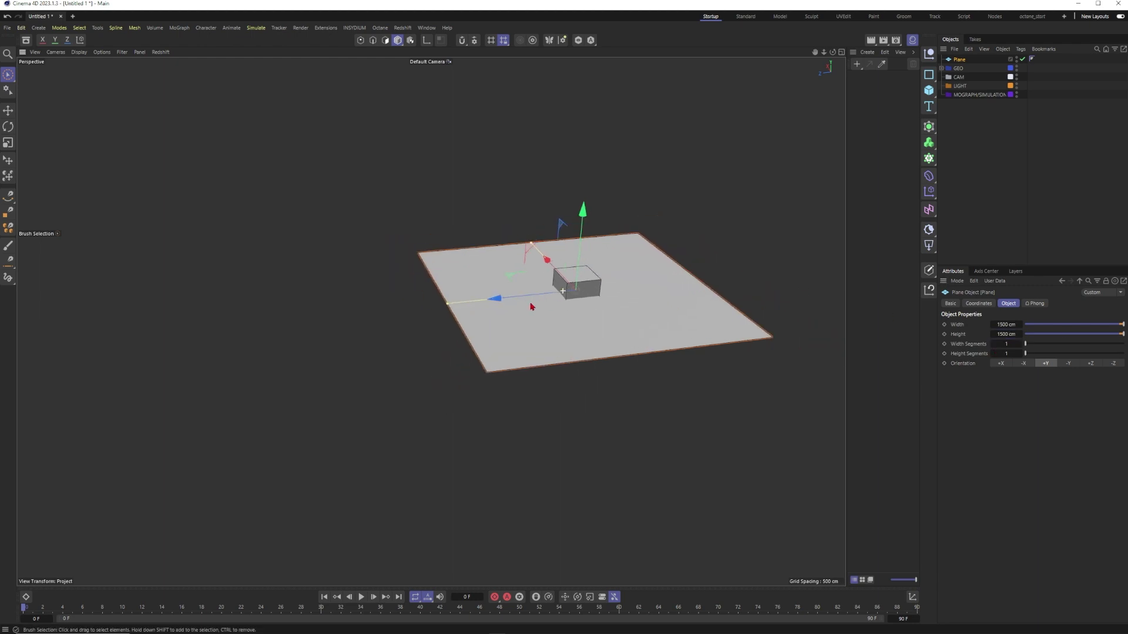
Make the plane editable and extrude one of its edges straight up into a back wall
{"action": "left_click_drag", "start_coordinate": [605, 293], "coordinate": [717, 26], "text": "alt"}
{"action": "key", "text": "c"}
{"action": "left_click", "coordinate": [373, 40]}
{"action": "left_click", "coordinate": [777, 295]}
{"action": "left_click_drag", "start_coordinate": [670, 204], "coordinate": [551, 179], "text": "alt"}
Select the corner edge between the floor and the back wall and store it as an edge selection
{"action": "left_click", "coordinate": [595, 256]}
{"action": "left_click_drag", "start_coordinate": [587, 259], "coordinate": [571, 243], "text": "alt"}
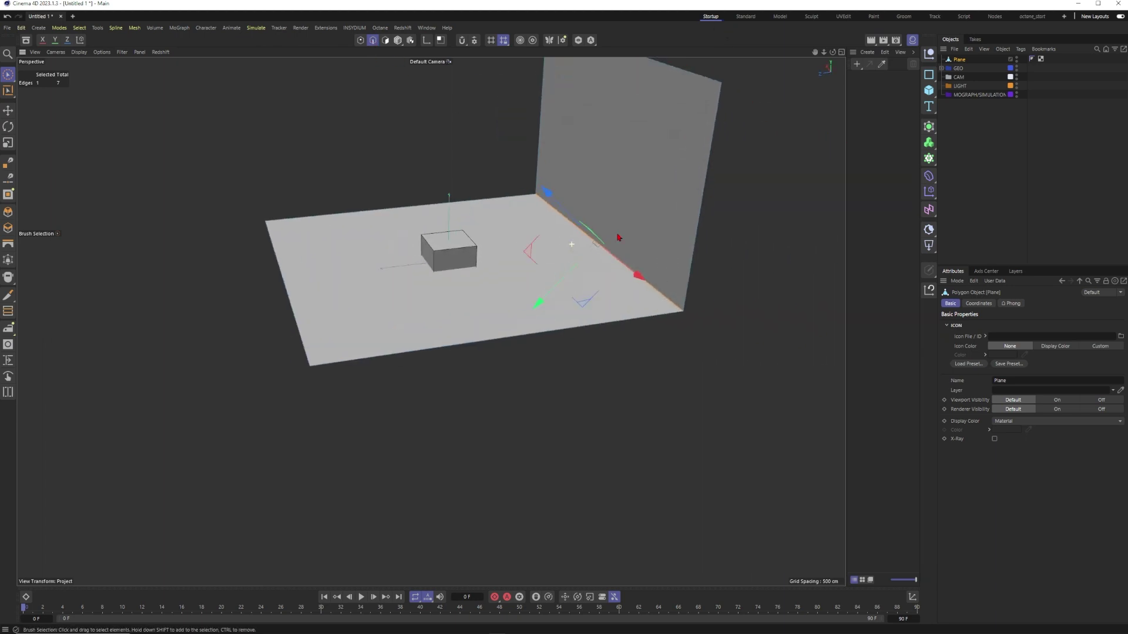
{"action": "right_click_drag", "start_coordinate": [571, 242], "coordinate": [735, 306], "text": "alt"}
{"action": "left_click", "coordinate": [80, 27]}
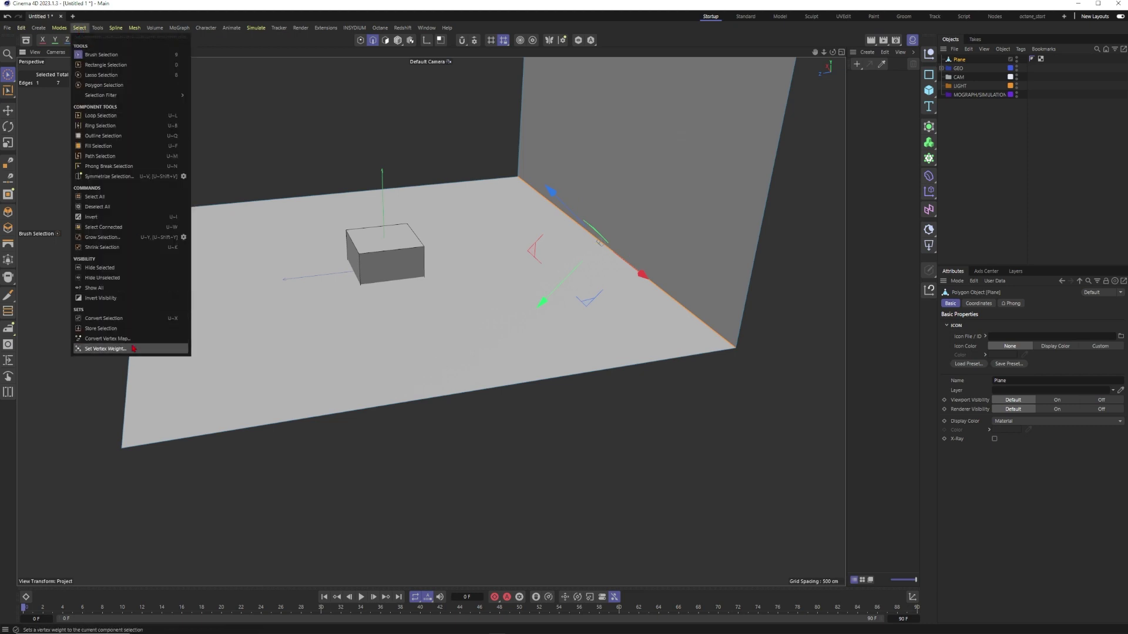
{"action": "left_click", "coordinate": [102, 328]}
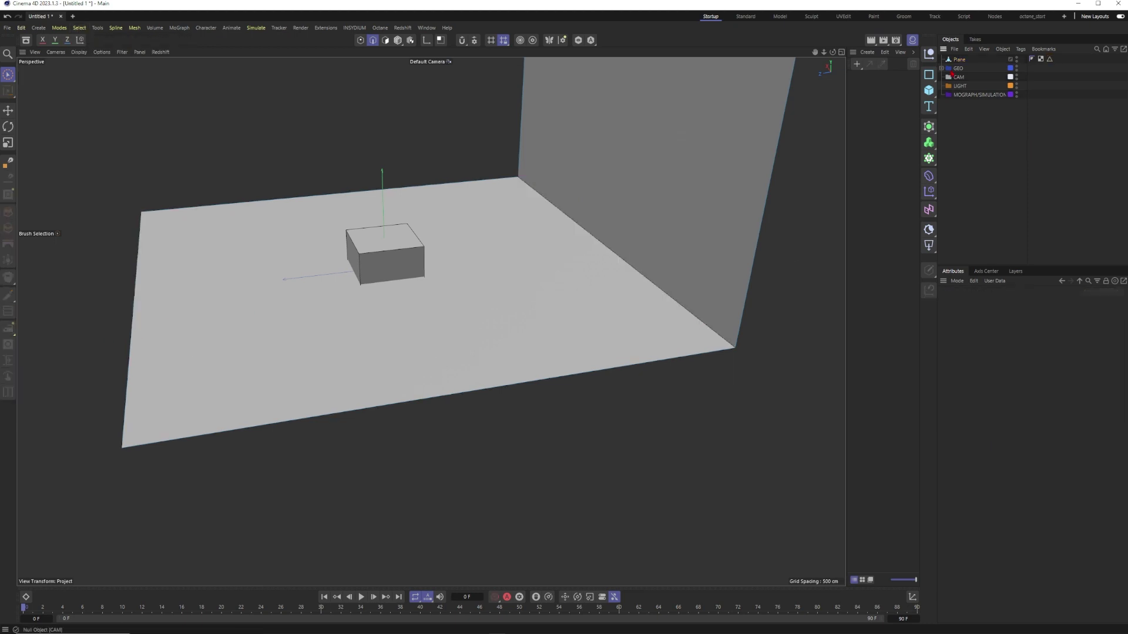
Add a Bevel deformer and place it as a child of the Plane
{"action": "left_click", "coordinate": [929, 176]}
{"action": "left_click", "coordinate": [964, 470]}
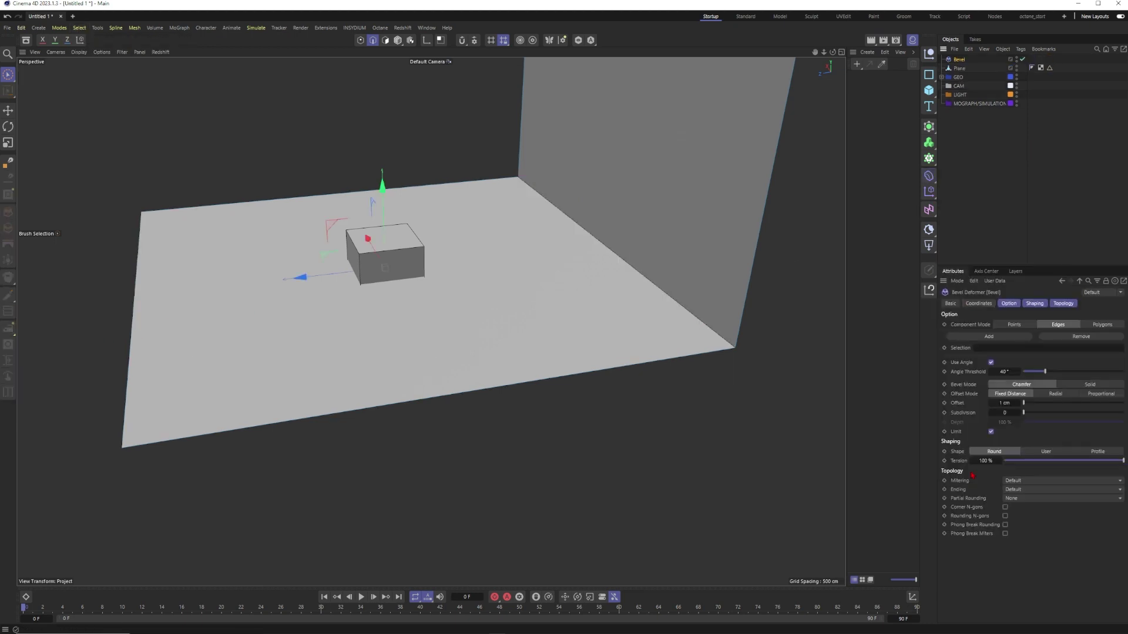
{"action": "left_click_drag", "start_coordinate": [958, 59], "coordinate": [964, 69]}
Restrict the Bevel deformer to the plane's stored edge selection
{"action": "left_click_drag", "start_coordinate": [1002, 354], "coordinate": [1002, 350]}
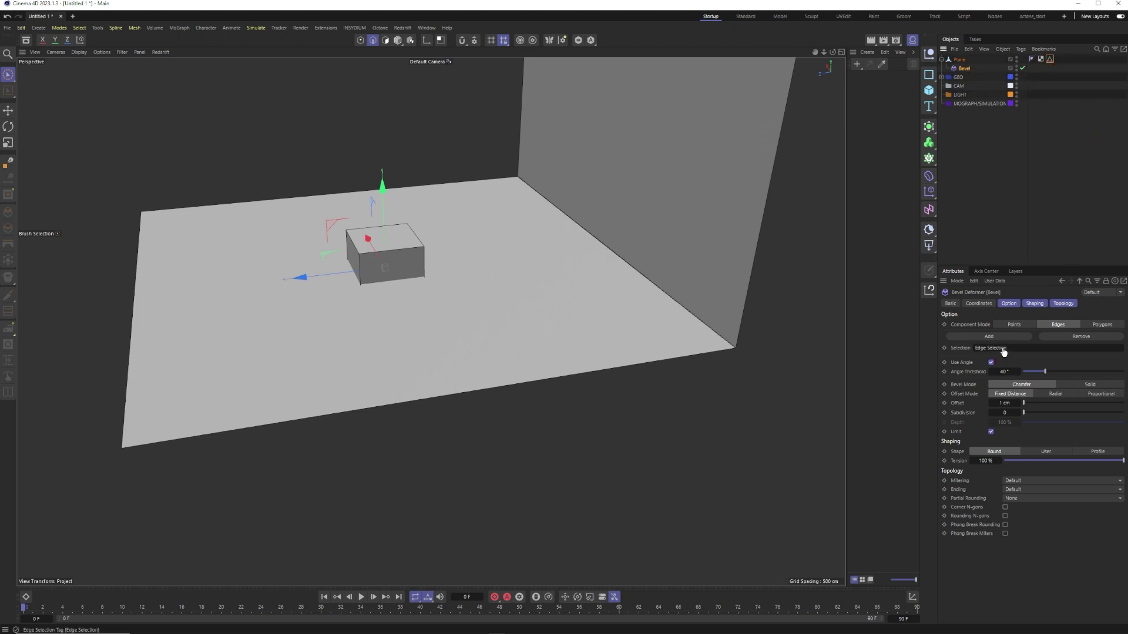
{"action": "left_click_drag", "start_coordinate": [706, 326], "coordinate": [690, 323], "text": "alt"}
{"action": "scroll", "coordinate": [685, 329], "scroll_direction": "up", "scroll_amount": 5}
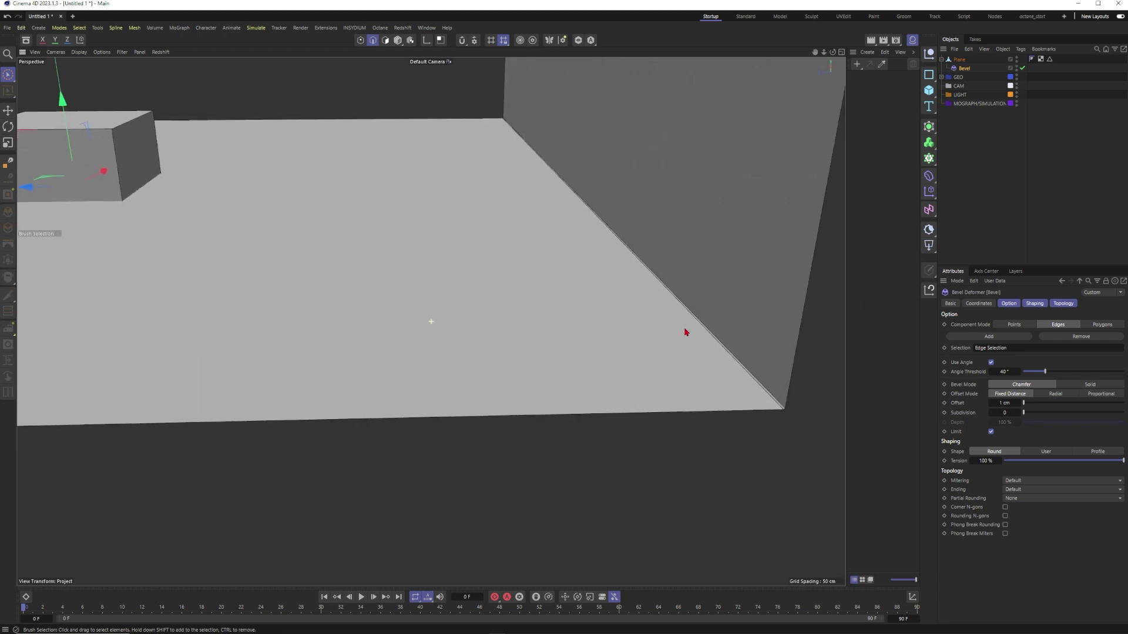
{"action": "right_click_drag", "start_coordinate": [672, 335], "coordinate": [622, 358], "text": "alt"}
{"action": "left_click_drag", "start_coordinate": [622, 358], "coordinate": [640, 321], "text": "alt"}
{"action": "scroll", "coordinate": [640, 321], "scroll_direction": "down", "scroll_amount": 3}
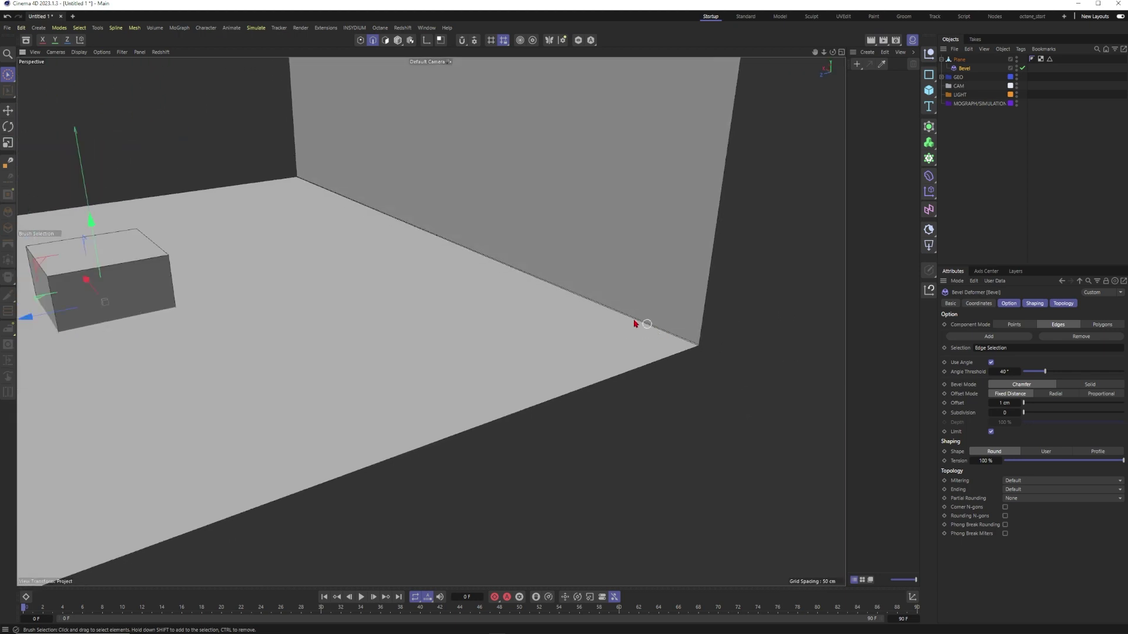
Set the Bevel deformer's offset to 200 cm
{"action": "left_click_drag", "start_coordinate": [993, 405], "coordinate": [983, 413]}
{"action": "type", "text": "00"}
{"action": "key", "text": "Return"}
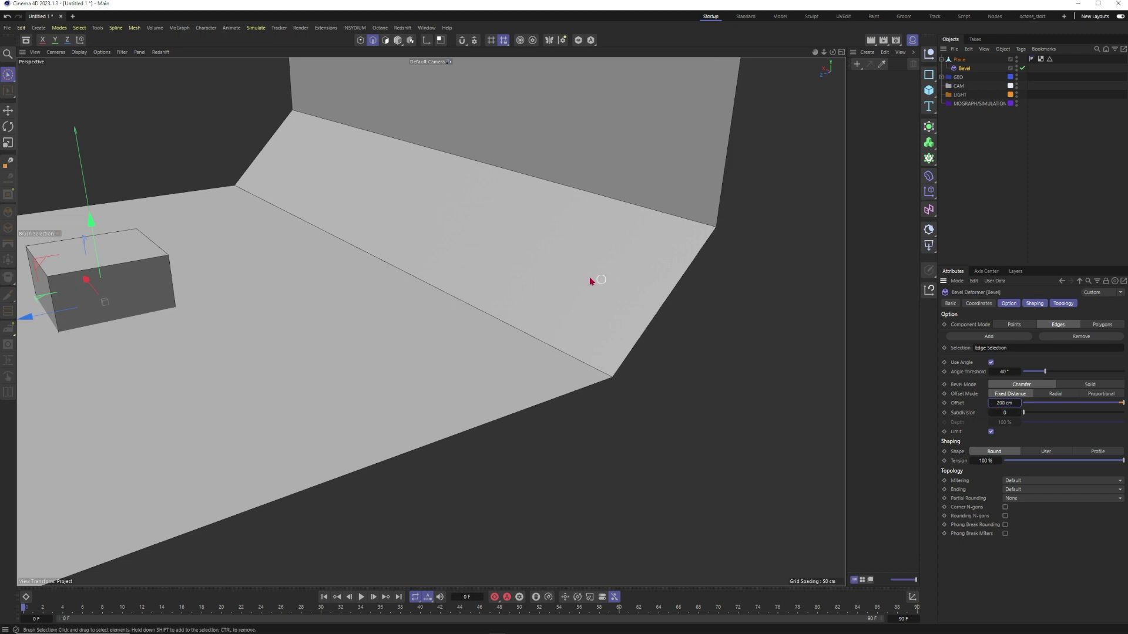
{"action": "scroll", "coordinate": [594, 282], "scroll_direction": "down", "scroll_amount": 6}
Round the bevel by setting its subdivision first to 50 and finally to 70
{"action": "left_click", "coordinate": [1002, 412]}
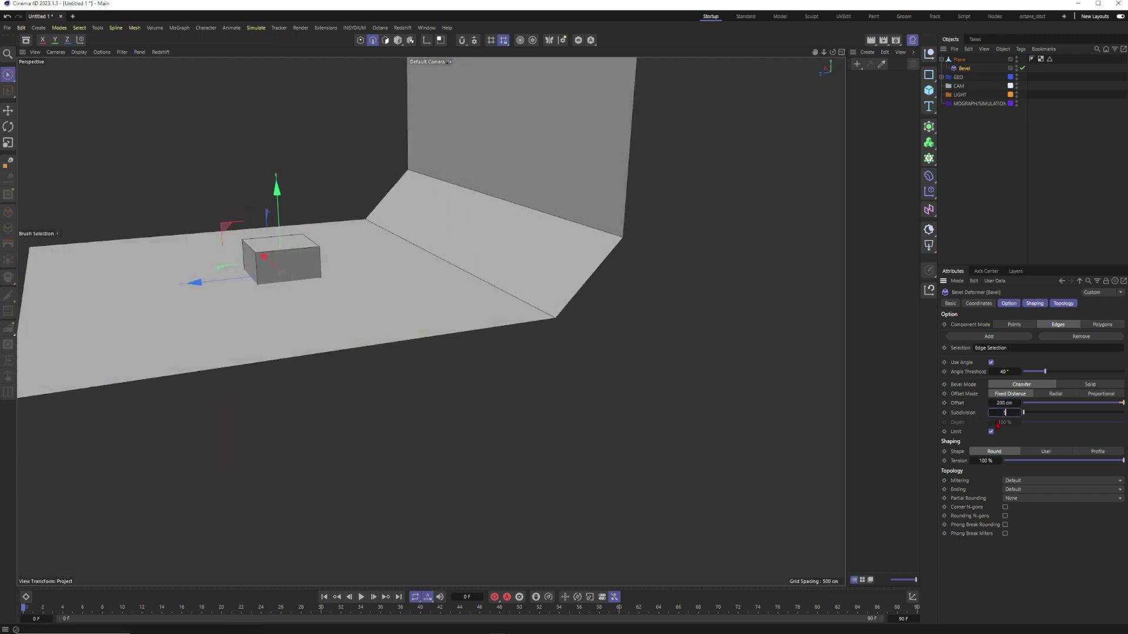
{"action": "type", "text": "50"}
{"action": "key", "text": "Return"}
{"action": "type", "text": "70"}
{"action": "key", "text": "Return"}
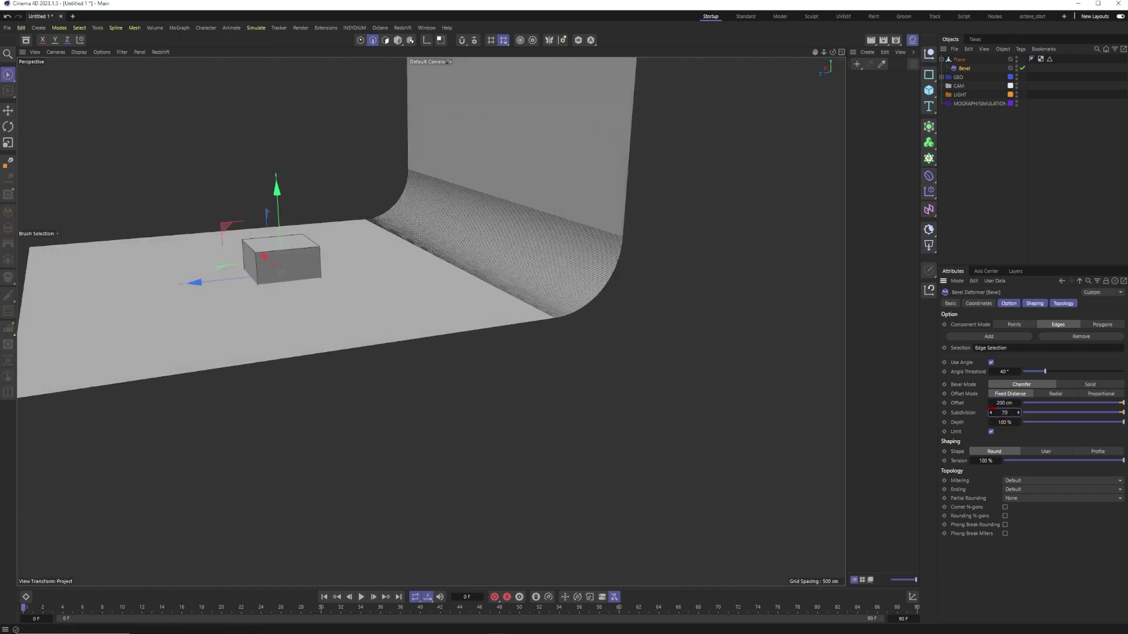
Display the backdrop shaded without lines, switch it from edge editing to model mode and deselect it
{"action": "mouse_move", "coordinate": [518, 256]}
{"action": "left_mouse_down", "text": "alt"}
{"action": "mouse_move", "coordinate": [567, 262]}
{"action": "mouse_move", "coordinate": [533, 272]}
{"action": "mouse_move", "coordinate": [559, 280]}
{"action": "mouse_move", "coordinate": [357, 267]}
{"action": "left_mouse_up", "text": "alt"}
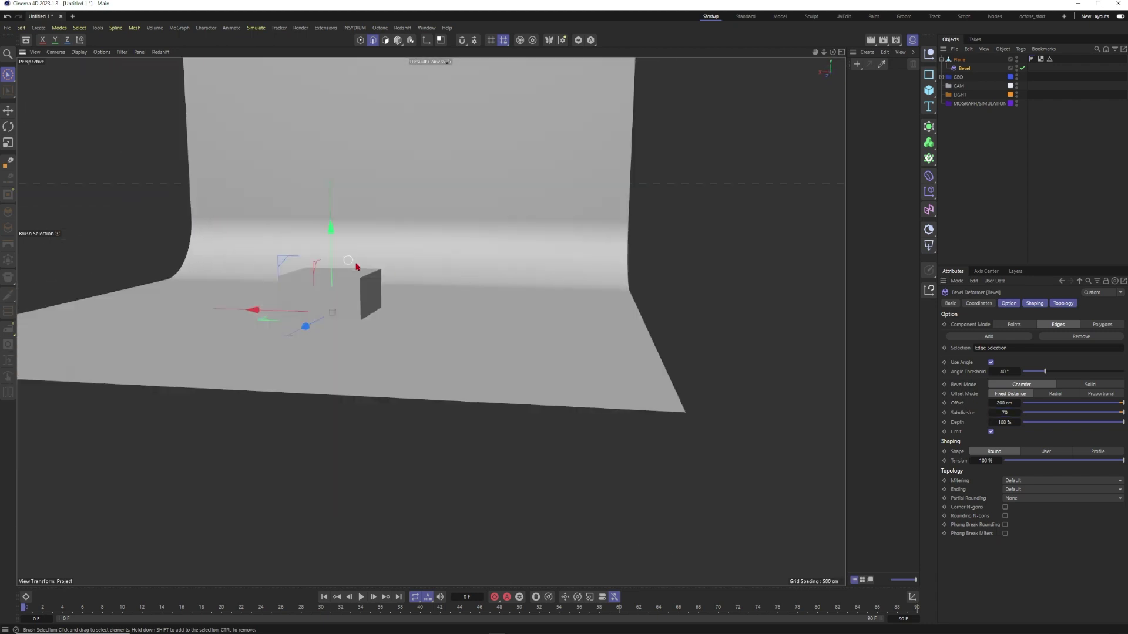
{"action": "left_click_drag", "start_coordinate": [569, 309], "coordinate": [402, 352], "text": "alt"}
{"action": "scroll", "coordinate": [428, 325], "scroll_direction": "down", "scroll_amount": 3}
{"action": "left_click", "coordinate": [959, 60]}
{"action": "key", "text": "Return"}
{"action": "left_click", "coordinate": [985, 183]}
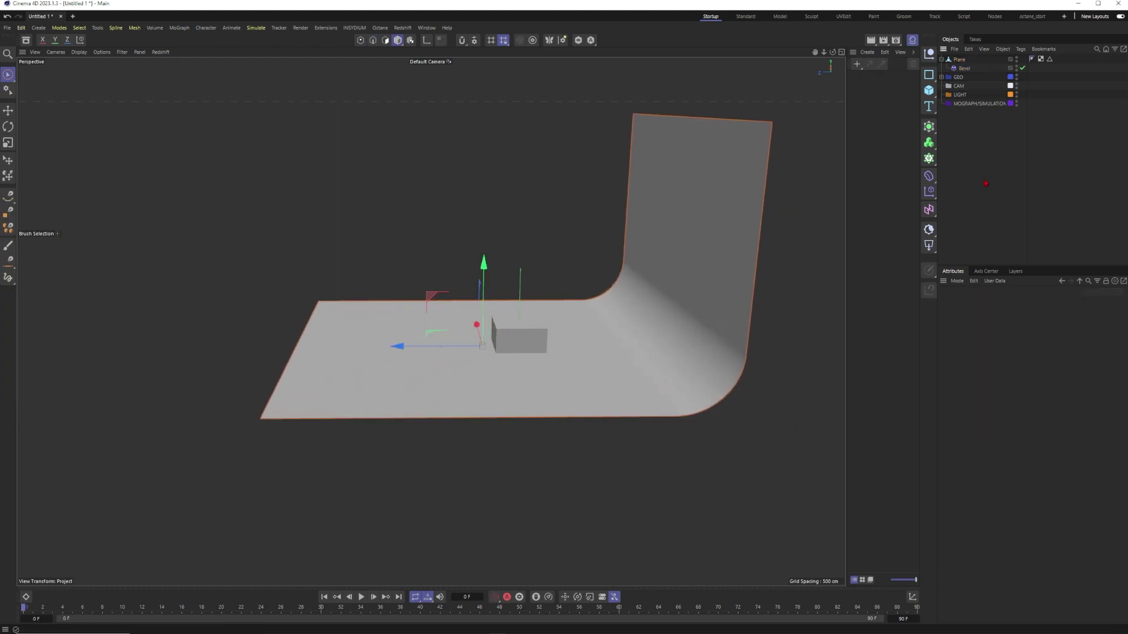
Delete the cube standing on the backdrop
{"action": "left_click_drag", "start_coordinate": [552, 320], "coordinate": [585, 331], "text": "alt"}
{"action": "left_click", "coordinate": [534, 337]}
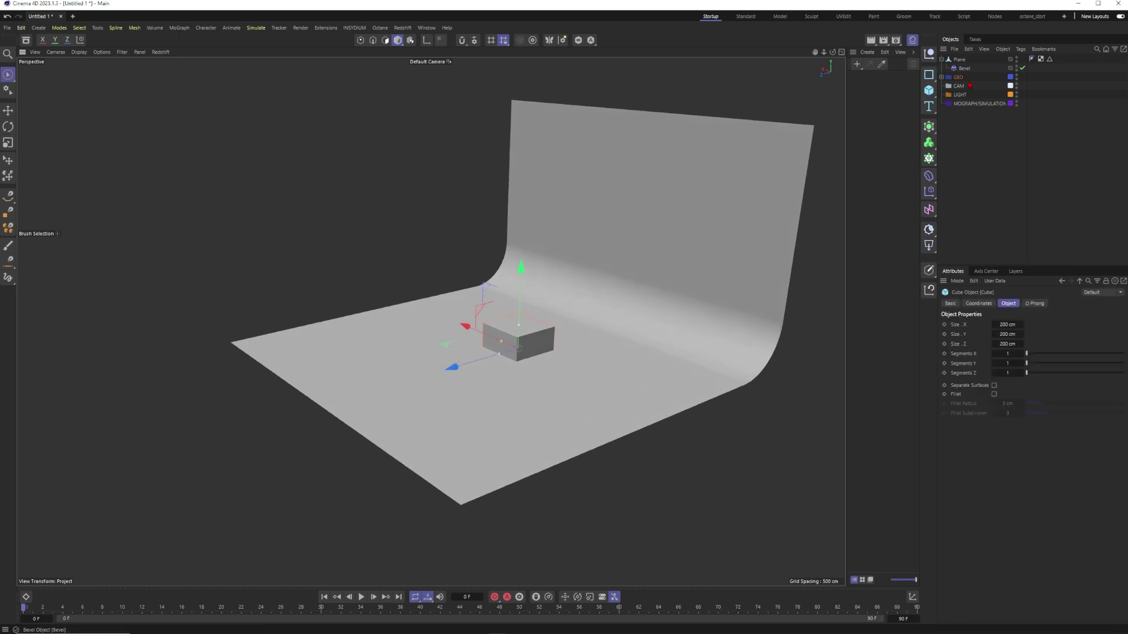
{"action": "key", "text": "Delete"}
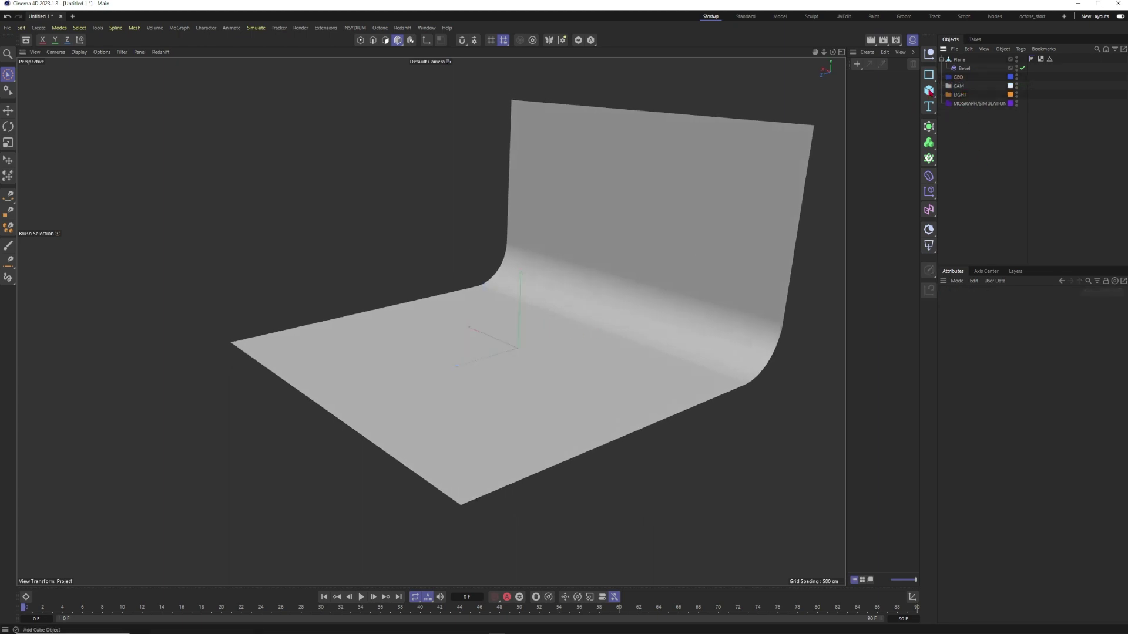
Add a sphere primitive and set its segments to 100
{"action": "left_click_drag", "start_coordinate": [929, 92], "coordinate": [1013, 136]}
{"action": "left_click_drag", "start_coordinate": [520, 338], "coordinate": [510, 257], "text": "alt"}
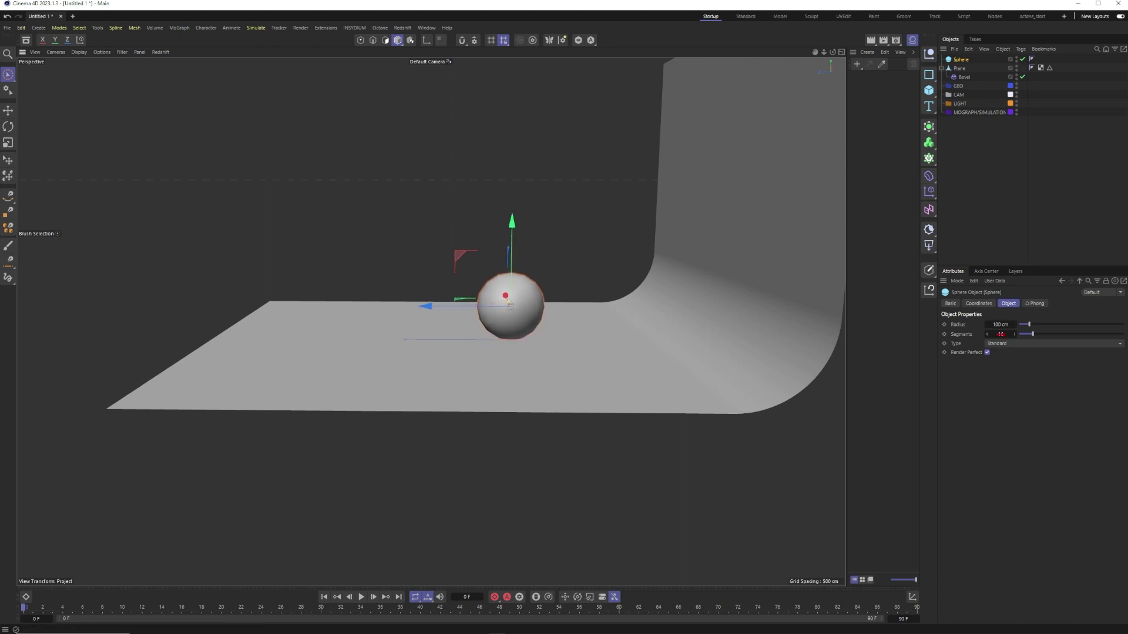
{"action": "left_click", "coordinate": [1000, 334]}
{"action": "type", "text": "100"}
{"action": "key", "text": "Return"}
{"action": "left_click_drag", "start_coordinate": [499, 344], "coordinate": [491, 317], "text": "alt"}
{"action": "right_click_drag", "start_coordinate": [493, 319], "coordinate": [552, 309], "text": "alt"}
{"action": "left_click_drag", "start_coordinate": [552, 310], "coordinate": [537, 314], "text": "alt"}
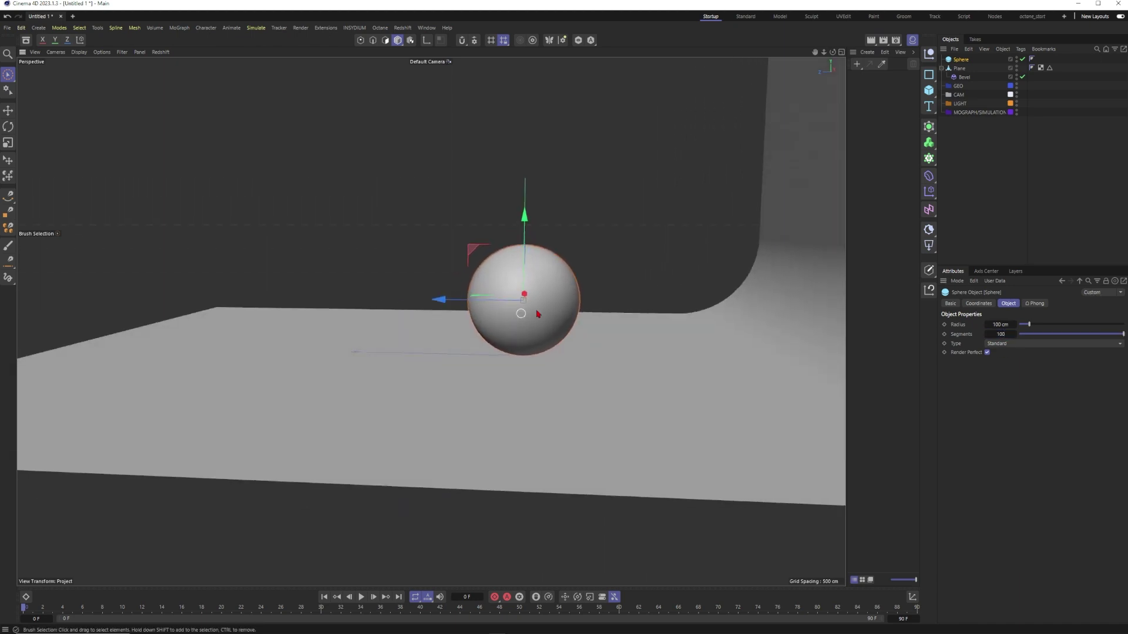
Raise the sphere onto the backdrop floor by setting its Y position to 100 cm, and deselect it
{"action": "left_click", "coordinate": [979, 303]}
{"action": "double_click", "coordinate": [982, 346]}
{"action": "type", "text": "10"}
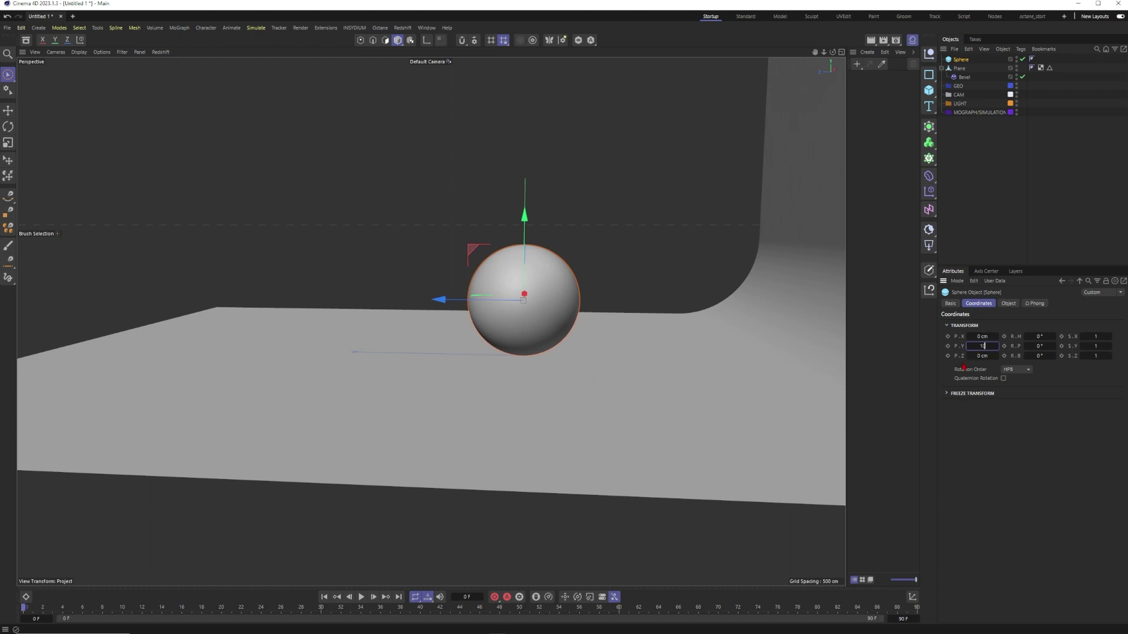
{"action": "type", "text": "0"}
{"action": "key", "text": "Return"}
{"action": "mouse_move", "coordinate": [495, 316]}
{"action": "left_mouse_down", "text": "alt"}
{"action": "mouse_move", "coordinate": [491, 300]}
{"action": "mouse_move", "coordinate": [536, 331]}
{"action": "mouse_move", "coordinate": [500, 315]}
{"action": "left_mouse_up", "text": "alt"}
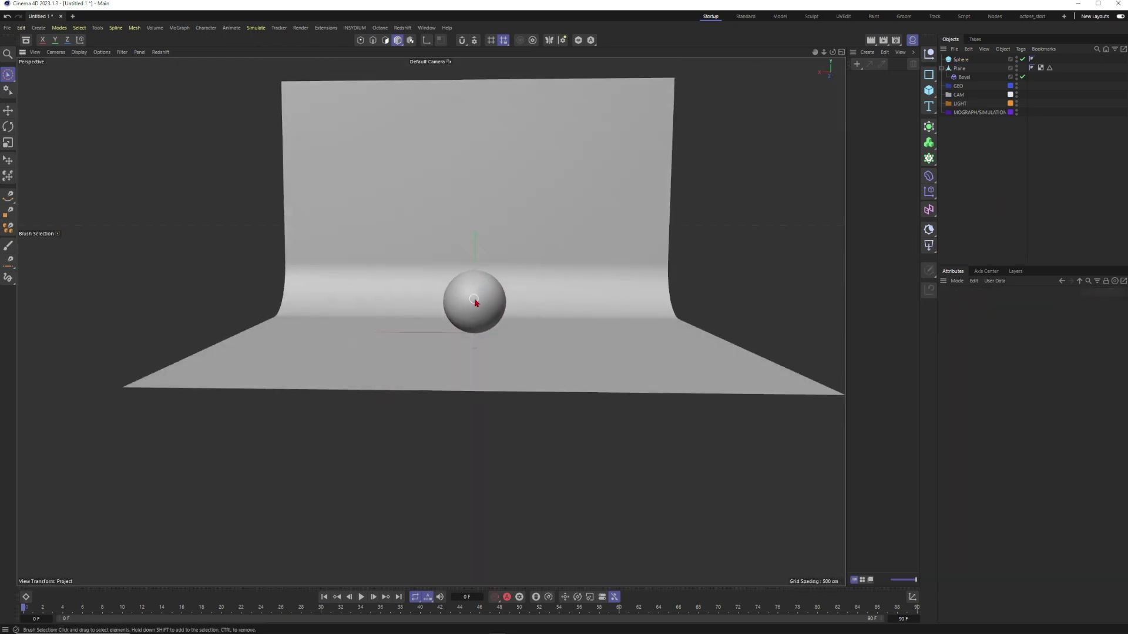
Set the opacity of the viewport's safe frame tint to 100 % and check the render output size
{"action": "right_click_drag", "start_coordinate": [476, 303], "coordinate": [512, 283], "text": "alt"}
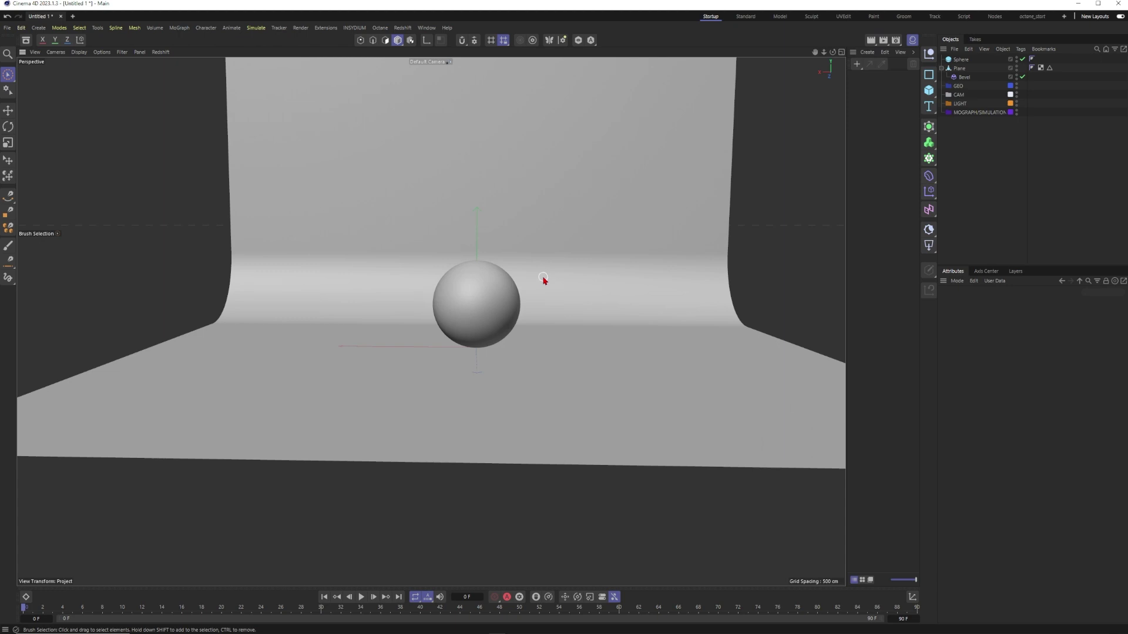
{"action": "key", "text": "shift+v"}
{"action": "left_click", "coordinate": [998, 304]}
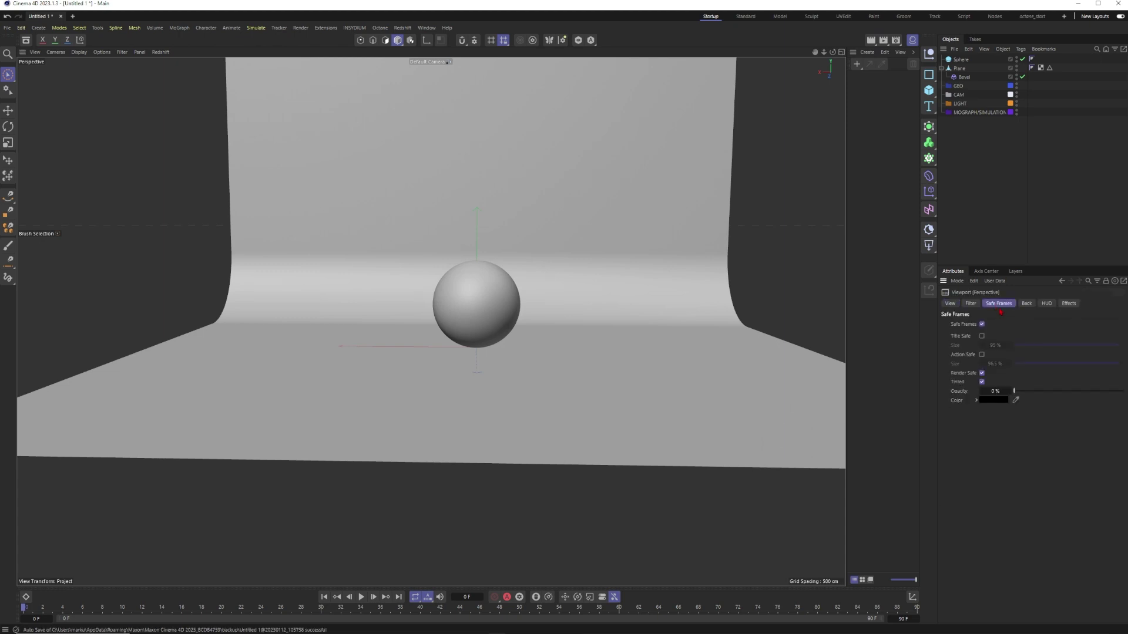
{"action": "left_click_drag", "start_coordinate": [1014, 390], "coordinate": [1123, 390]}
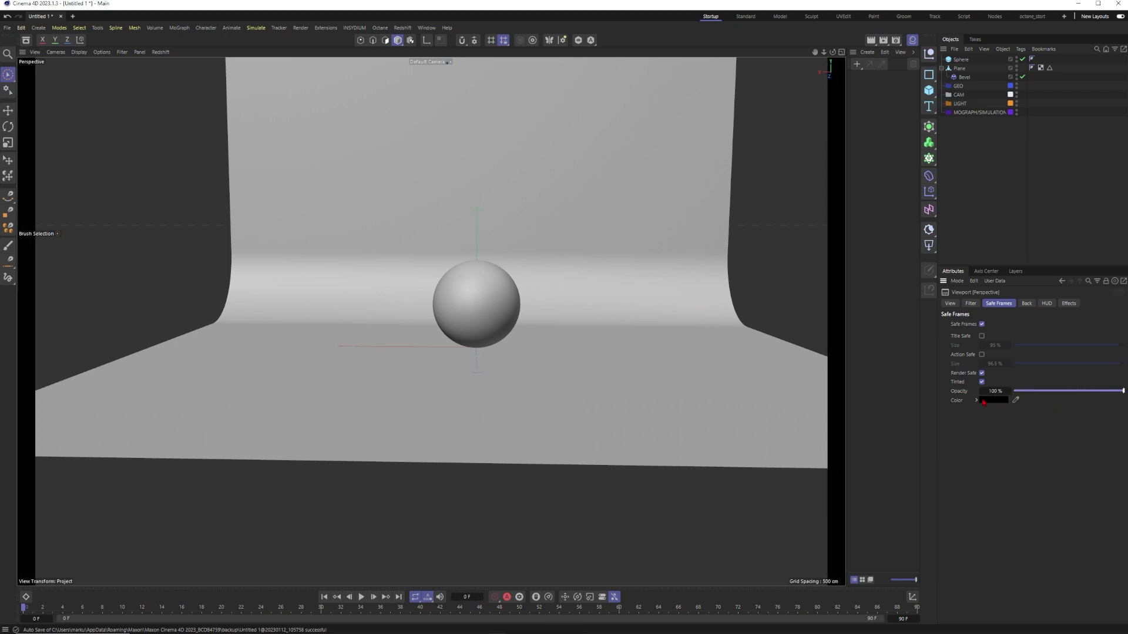
{"action": "key", "text": "ctrl+b"}
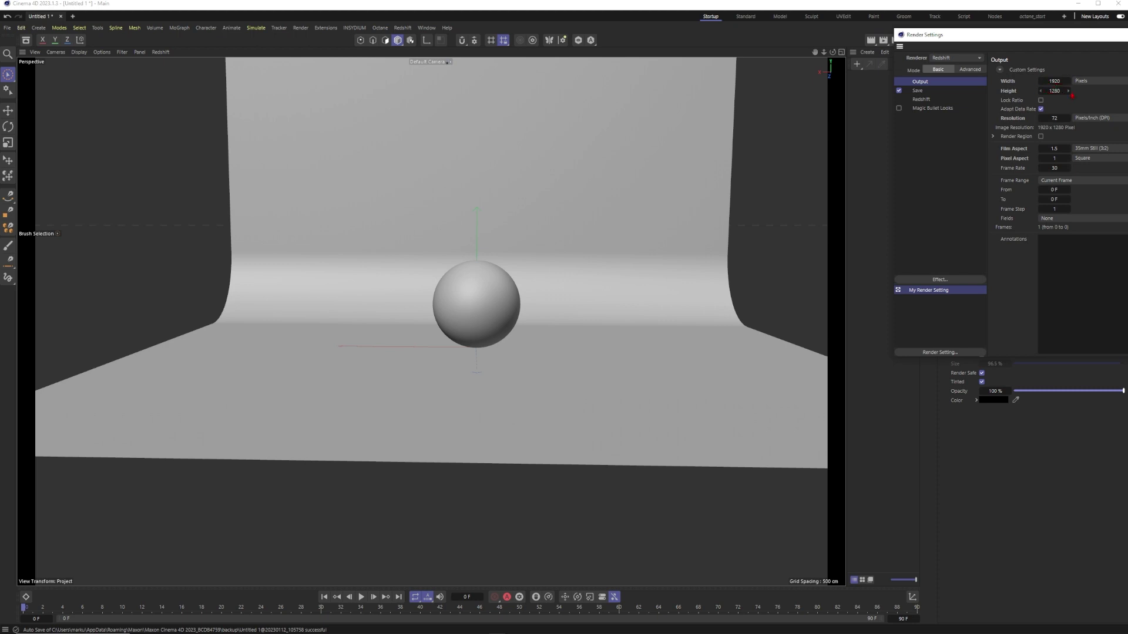
{"action": "key", "text": "ctrl+b"}
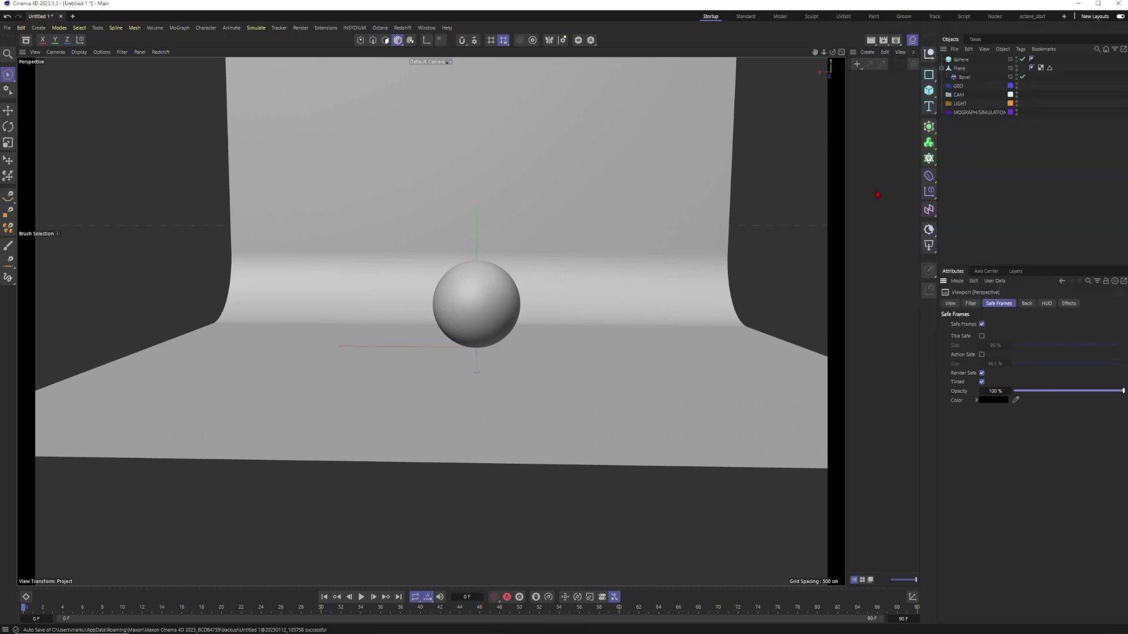
Add a Redshift camera to the scene and review the render output settings
{"action": "left_click", "coordinate": [403, 28]}
{"action": "mouse_move", "coordinate": [435, 63]}
{"action": "left_click", "coordinate": [504, 73]}
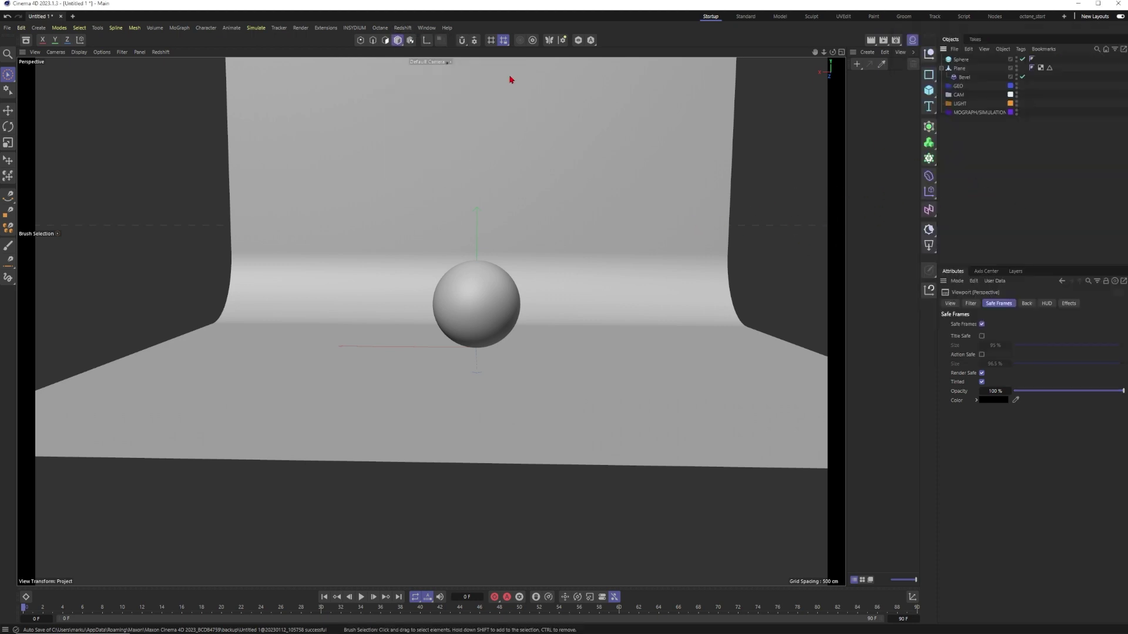
{"action": "left_click", "coordinate": [895, 40]}
{"action": "left_click_drag", "start_coordinate": [966, 45], "coordinate": [774, 83]}
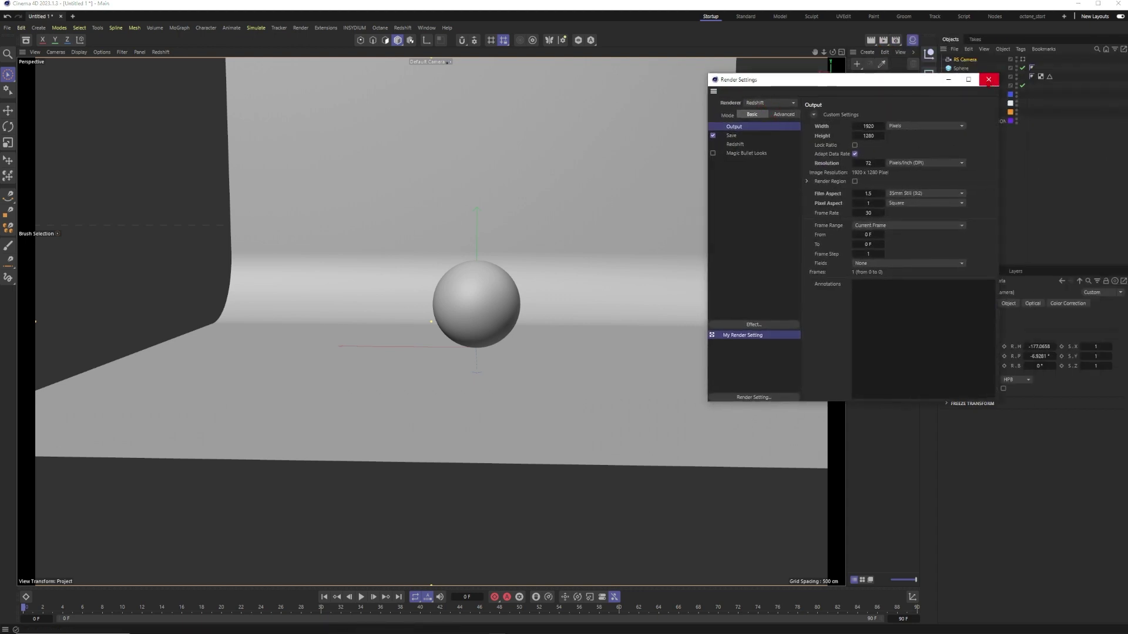
{"action": "left_click", "coordinate": [989, 80]}
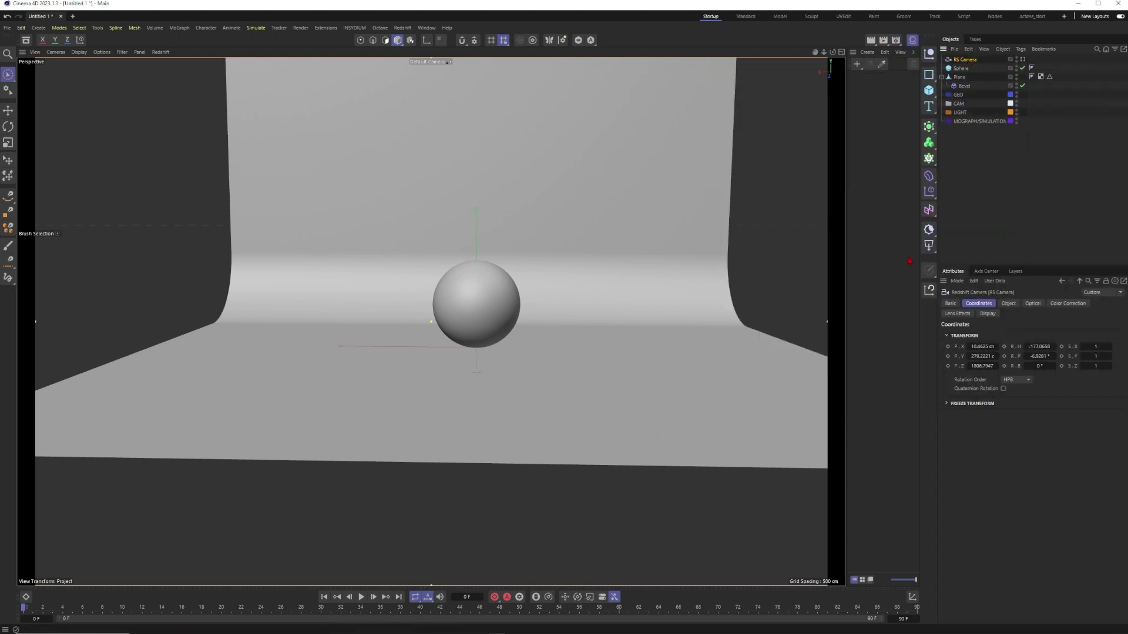
Reset the camera's transform, move it along Z to the front of the backdrop and turn it to face the sphere
{"action": "left_click", "coordinate": [929, 290]}
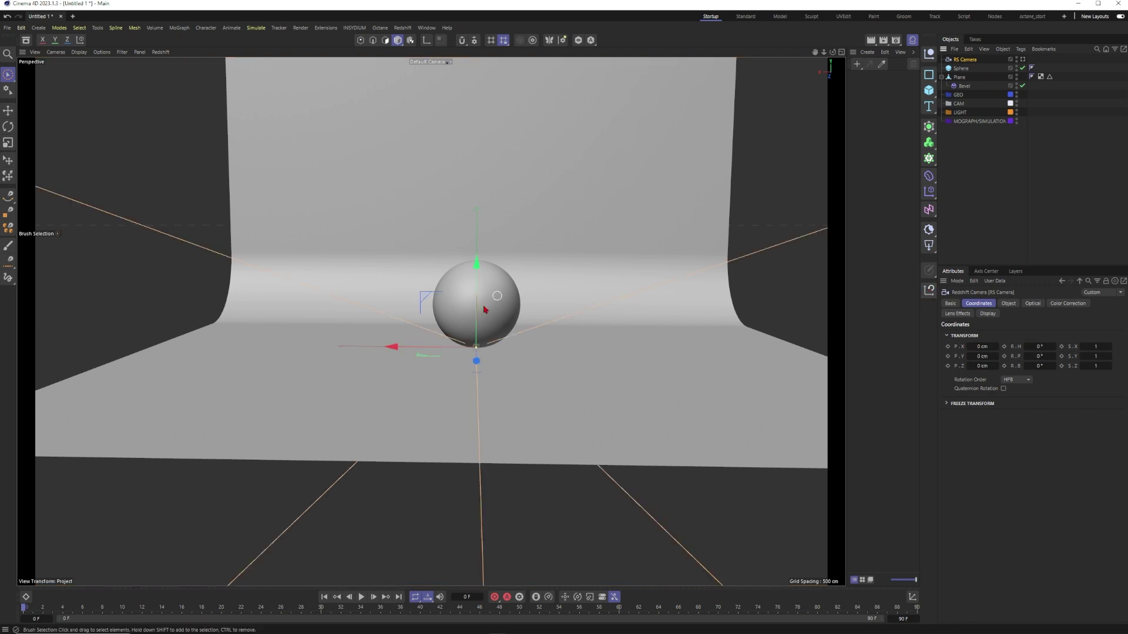
{"action": "left_click_drag", "start_coordinate": [483, 310], "coordinate": [250, 338], "text": "alt"}
{"action": "scroll", "coordinate": [423, 343], "scroll_direction": "down", "scroll_amount": 4}
{"action": "middle_click_drag", "start_coordinate": [331, 348], "coordinate": [447, 353], "text": "alt"}
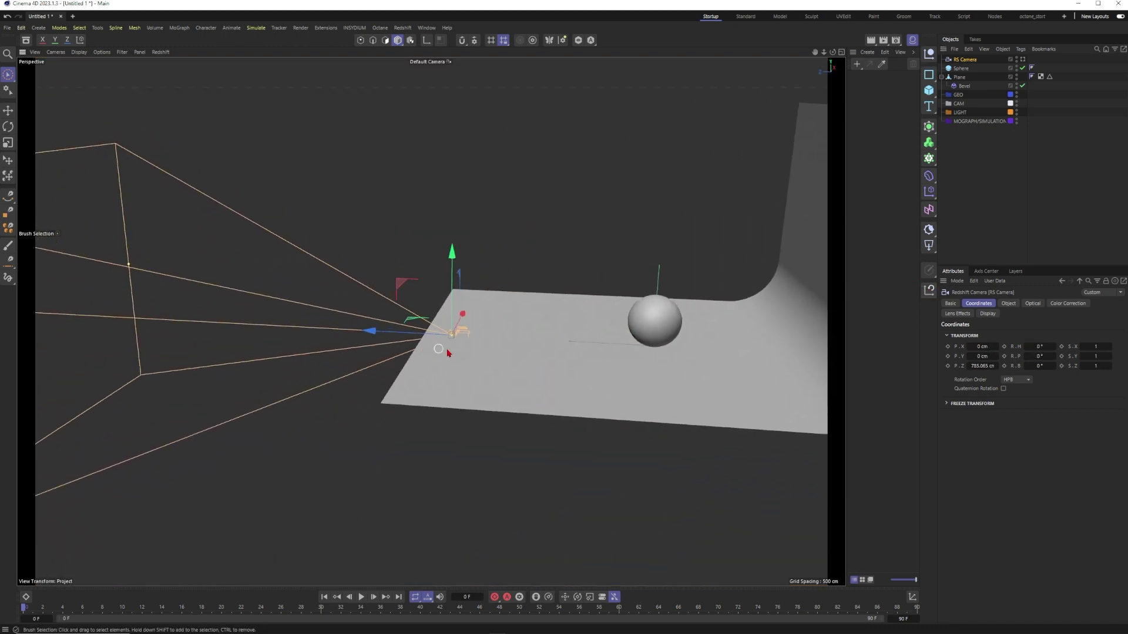
{"action": "key", "text": "r"}
{"action": "mouse_move", "coordinate": [476, 355]}
{"action": "left_mouse_down"}
{"action": "mouse_move", "coordinate": [327, 312]}
{"action": "mouse_move", "coordinate": [369, 278]}
{"action": "left_mouse_up"}
{"action": "key", "text": "space"}
{"action": "left_click_drag", "start_coordinate": [501, 289], "coordinate": [491, 242]}
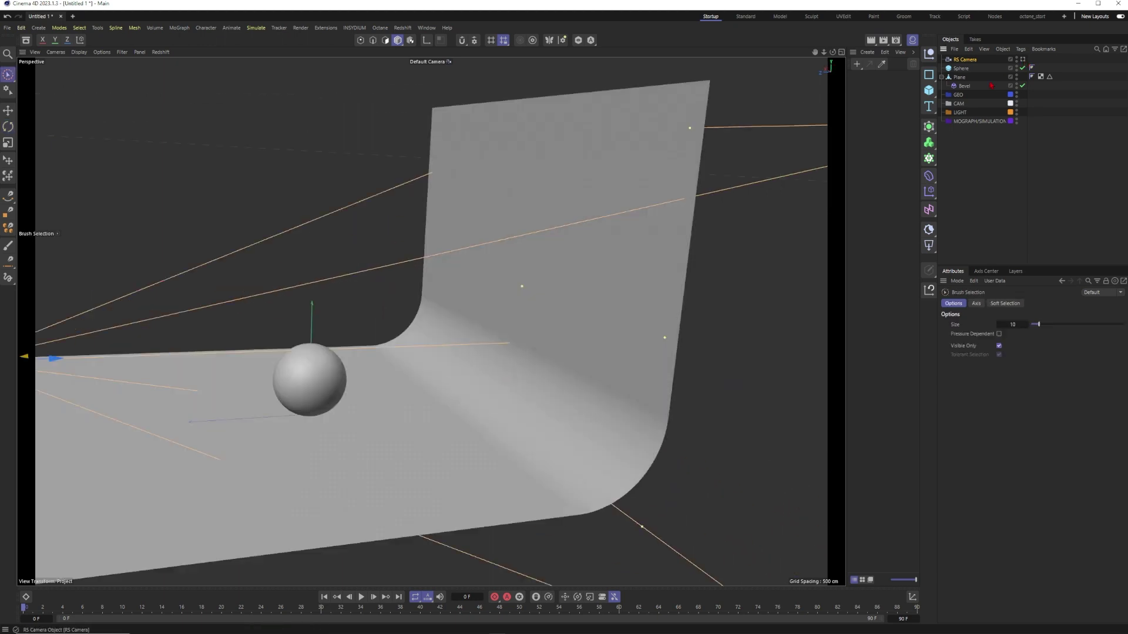
Look through the Redshift camera, set its position to X 0, Y 180 and Z 800 cm, and deselect it
{"action": "left_click", "coordinate": [1023, 60]}
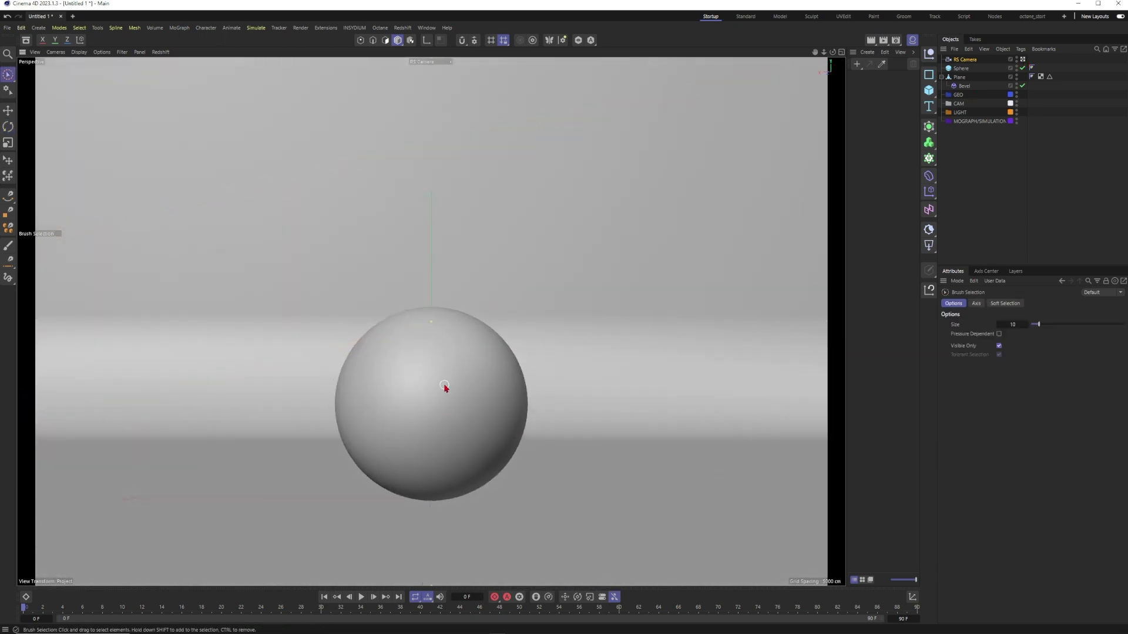
{"action": "middle_click_drag", "start_coordinate": [435, 405], "coordinate": [436, 401], "text": "alt"}
{"action": "left_click", "coordinate": [970, 59]}
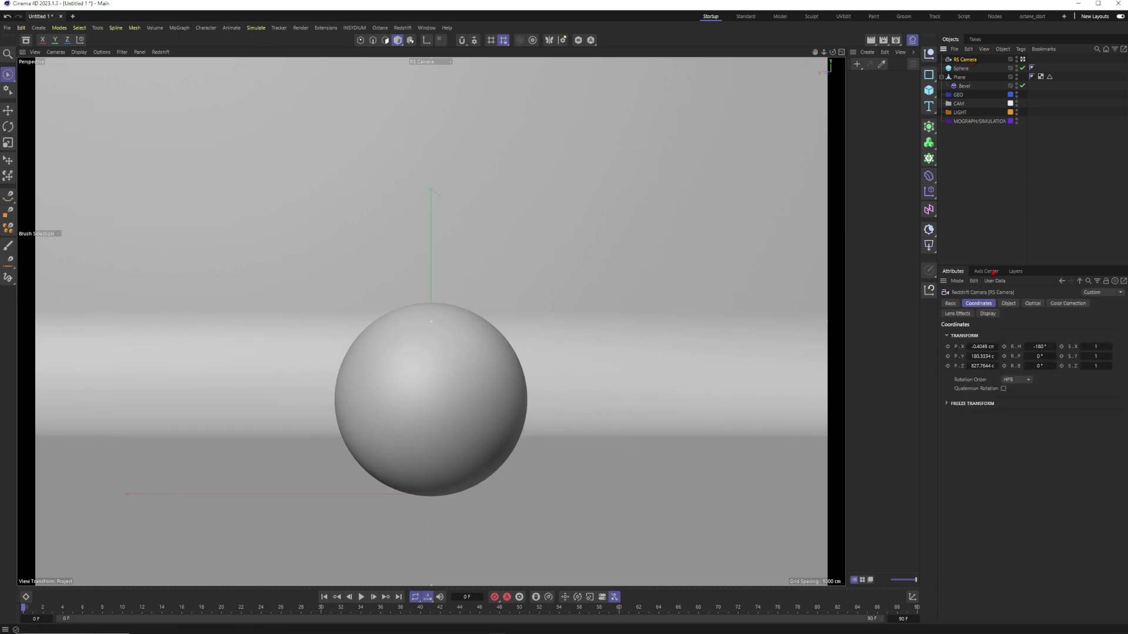
{"action": "double_click", "coordinate": [982, 357]}
{"action": "type", "text": "180"}
{"action": "key", "text": "Return"}
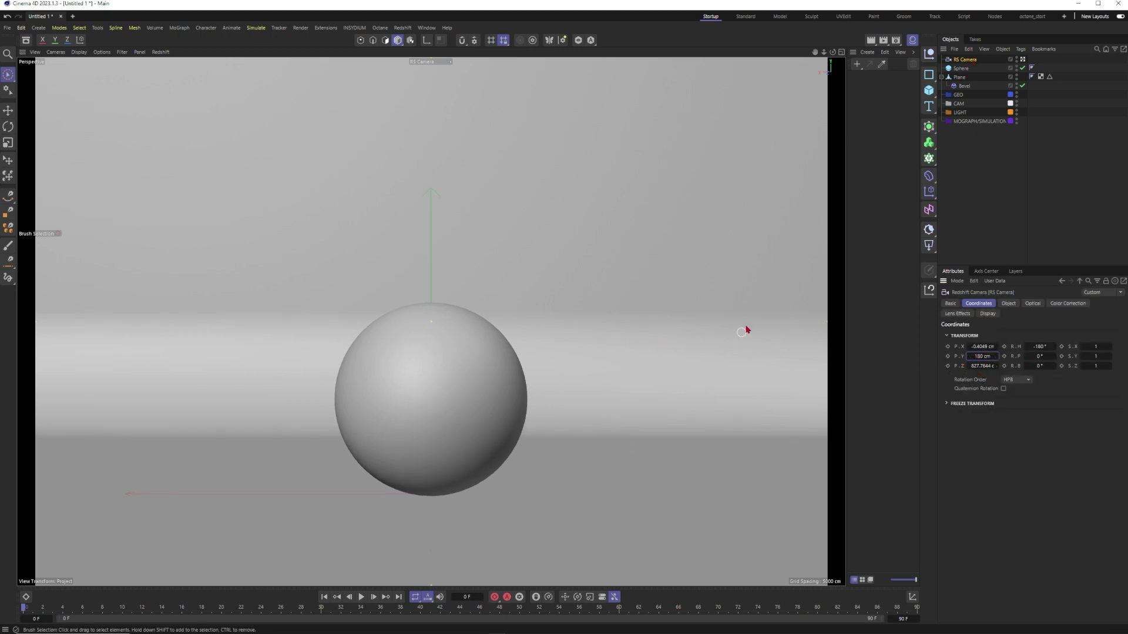
{"action": "left_click", "coordinate": [982, 346]}
{"action": "type", "text": "0"}
{"action": "key", "text": "Return"}
{"action": "left_click", "coordinate": [980, 365]}
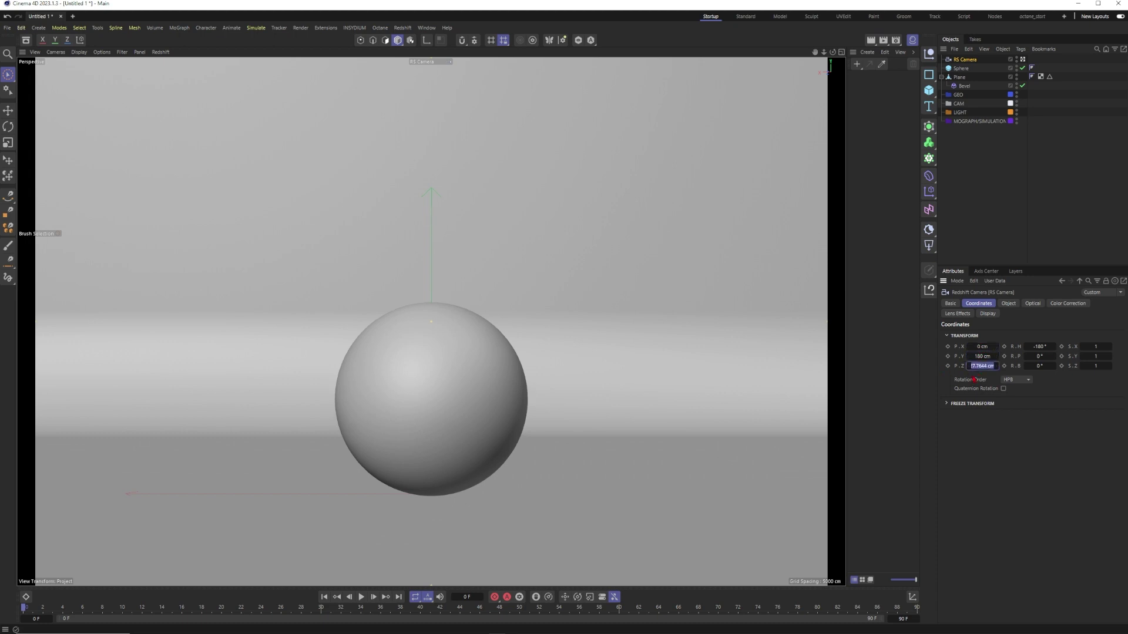
{"action": "type", "text": "000"}
{"action": "key", "text": "Return"}
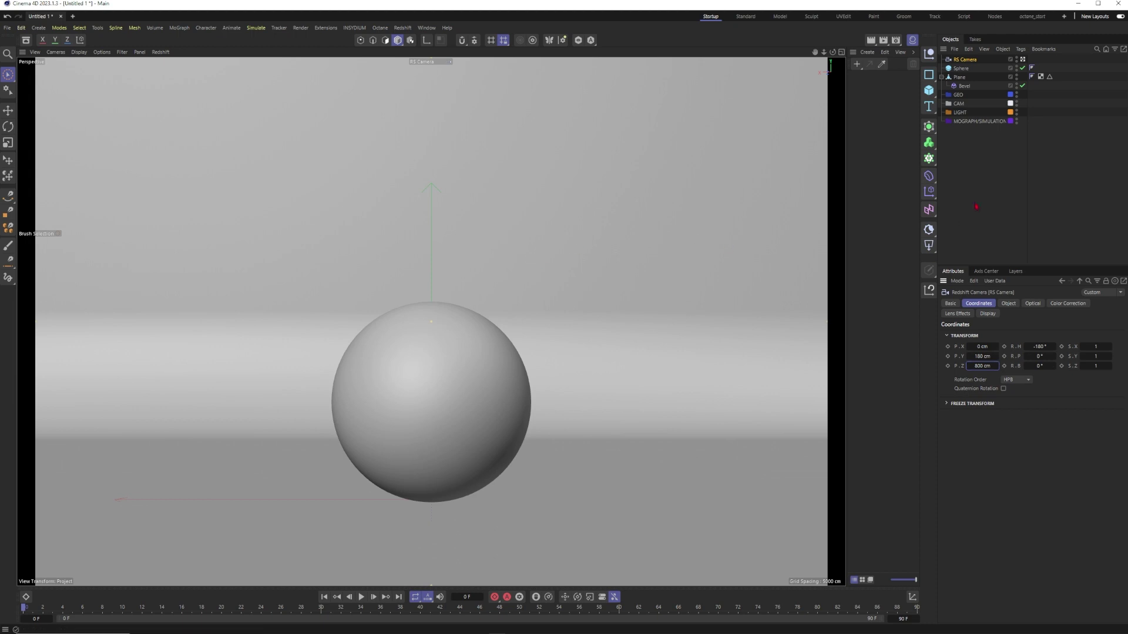
{"action": "left_click", "coordinate": [974, 209]}
Open the Redshift RenderView, dock it beside the perspective viewport and widen it slightly
{"action": "left_click", "coordinate": [403, 28]}
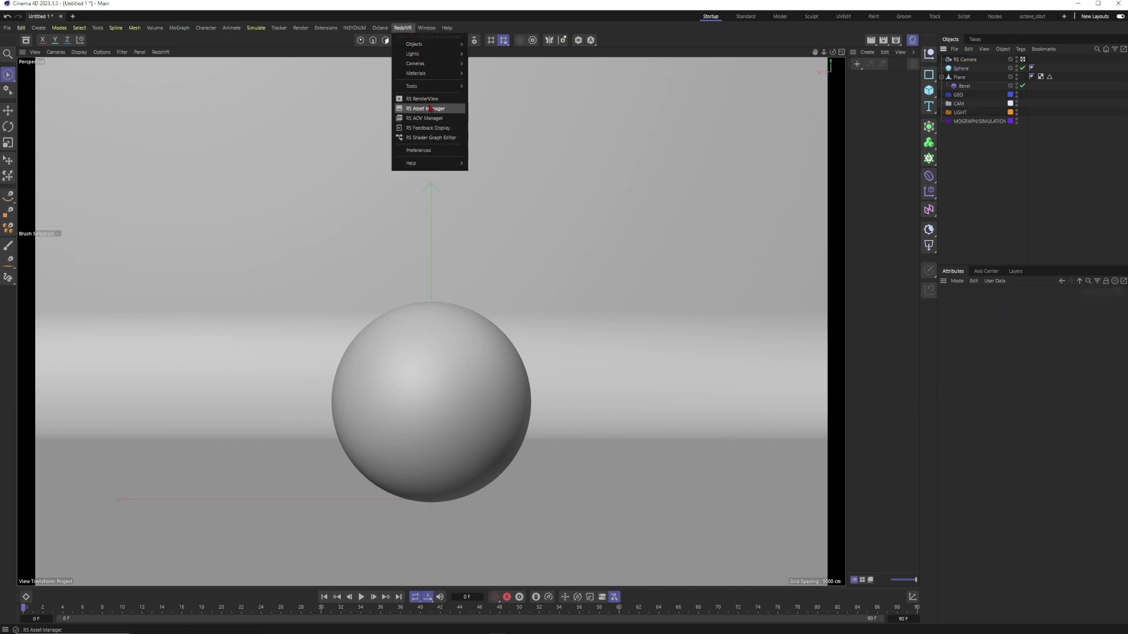
{"action": "left_click", "coordinate": [441, 101]}
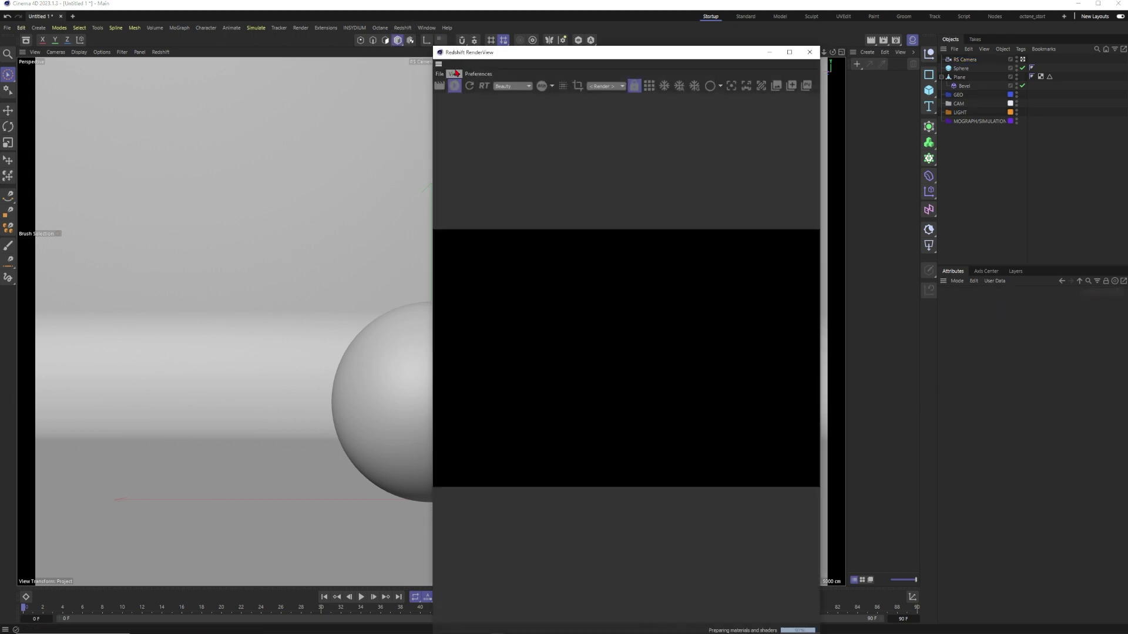
{"action": "left_click_drag", "start_coordinate": [438, 66], "coordinate": [24, 211]}
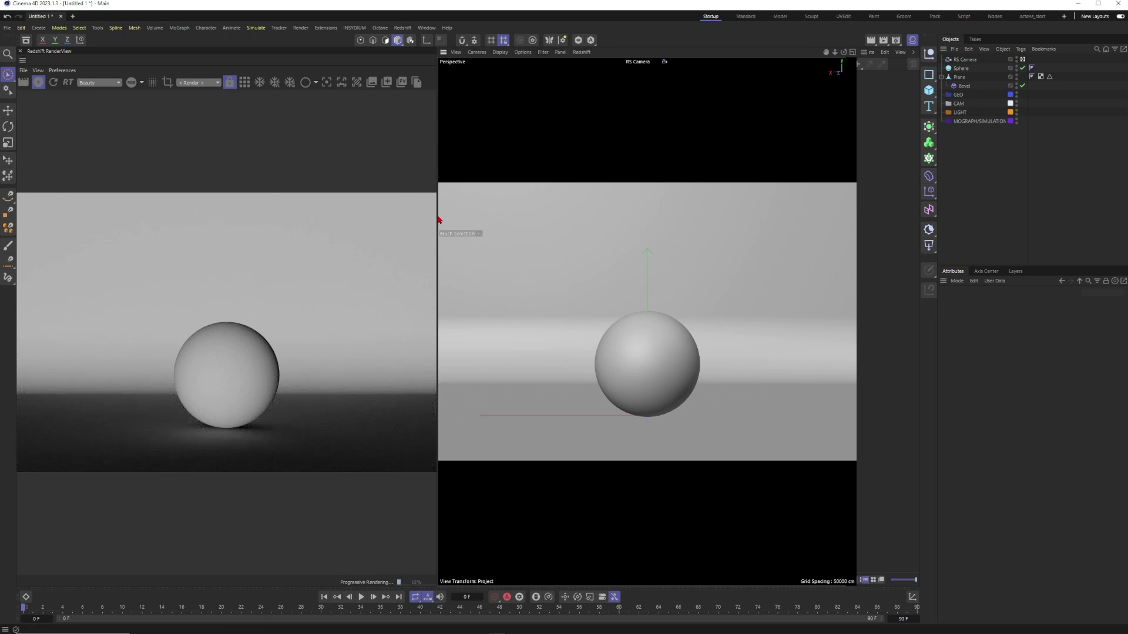
{"action": "left_click_drag", "start_coordinate": [437, 216], "coordinate": [451, 216]}
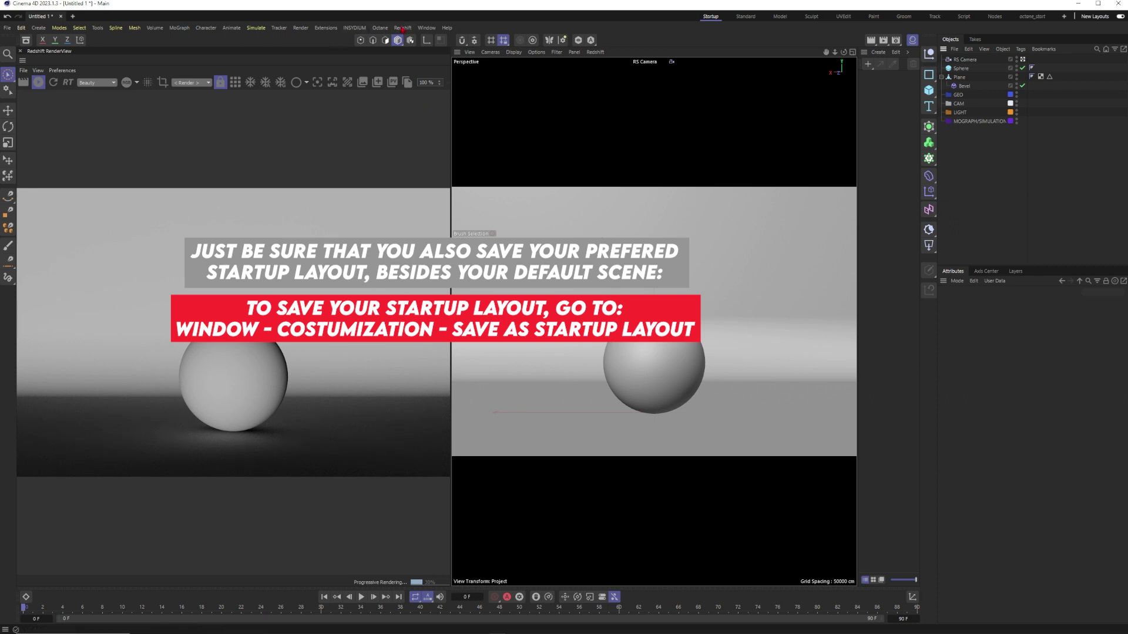
Add a Redshift dome light and load the BathroomHard_Pierre HDRI as its texture
{"action": "left_click", "coordinate": [402, 28]}
{"action": "mouse_move", "coordinate": [425, 57]}
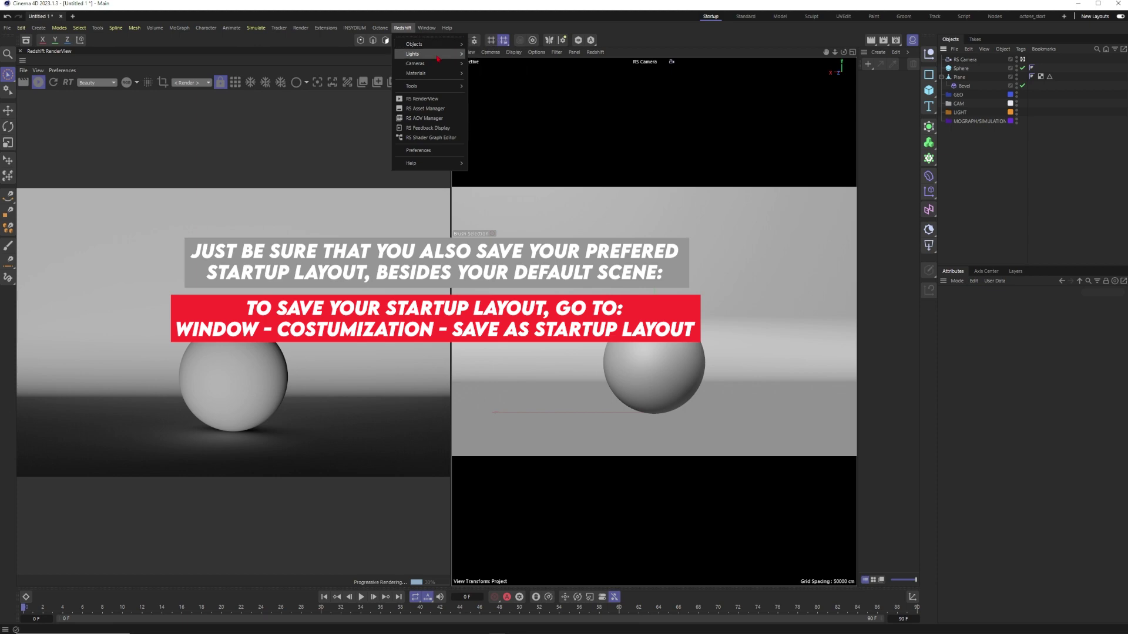
{"action": "left_click", "coordinate": [490, 98]}
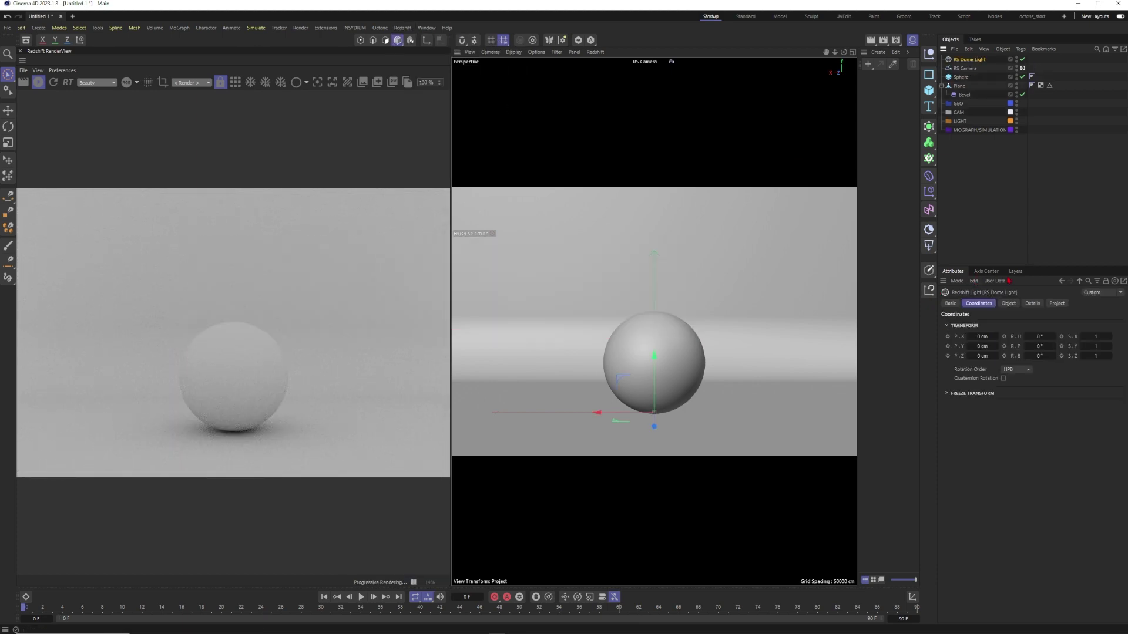
{"action": "left_click", "coordinate": [1008, 305]}
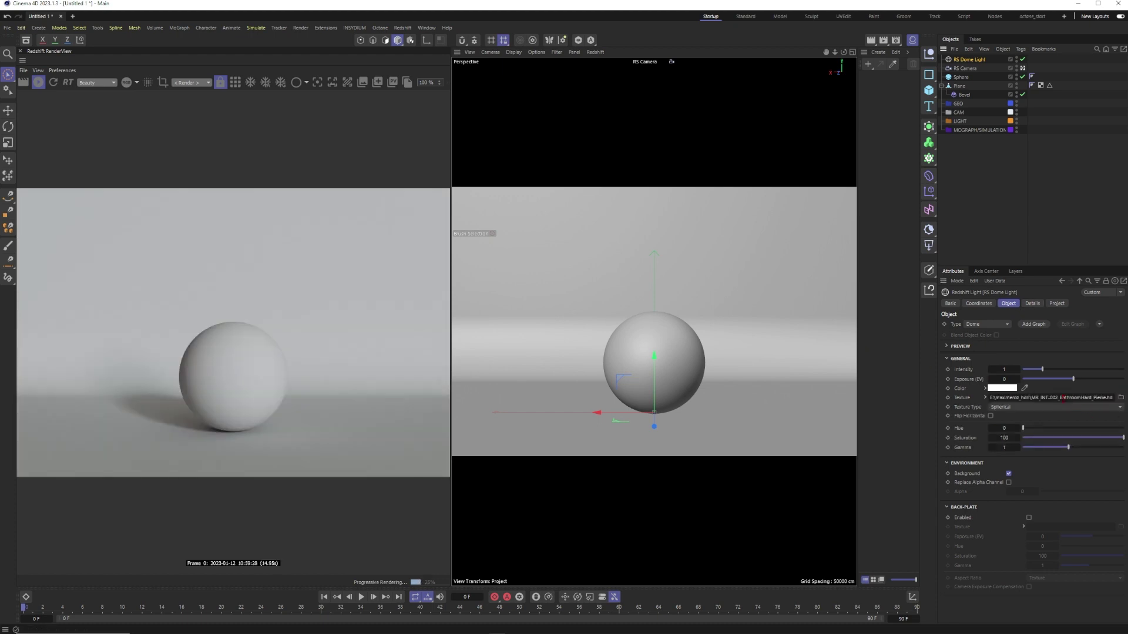
{"action": "left_click_drag", "start_coordinate": [1061, 400], "coordinate": [978, 393]}
{"action": "left_click", "coordinate": [993, 398]}
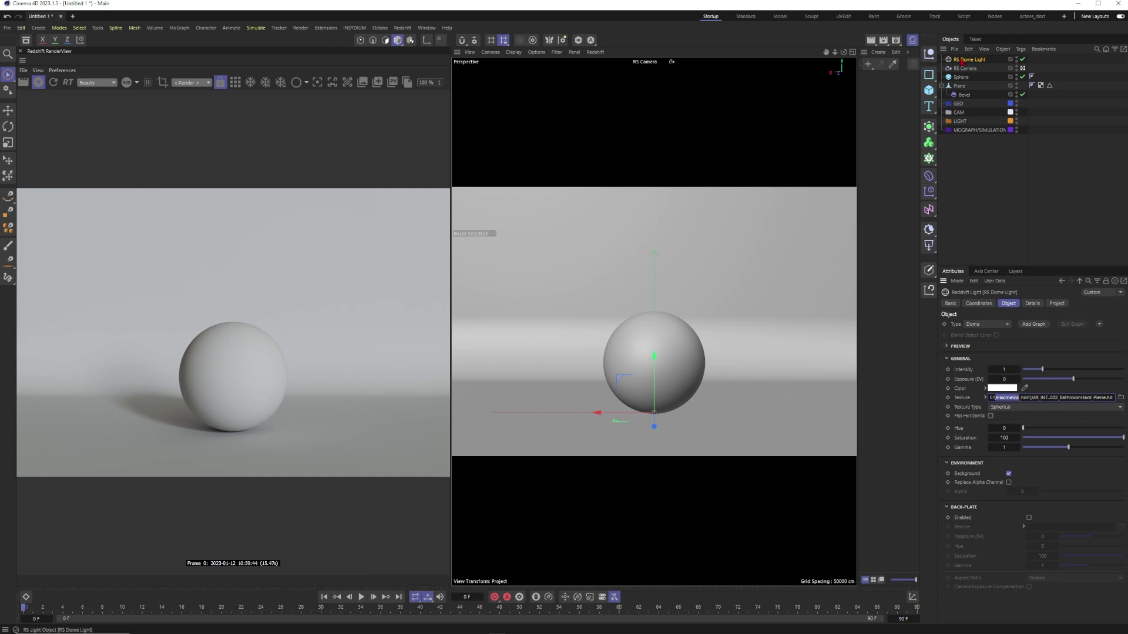
{"action": "left_click", "coordinate": [975, 165]}
Rotate the dome light's heading to -84°, set its exposure to 0.5 and deselect it
{"action": "left_click", "coordinate": [970, 59]}
{"action": "left_click", "coordinate": [978, 303]}
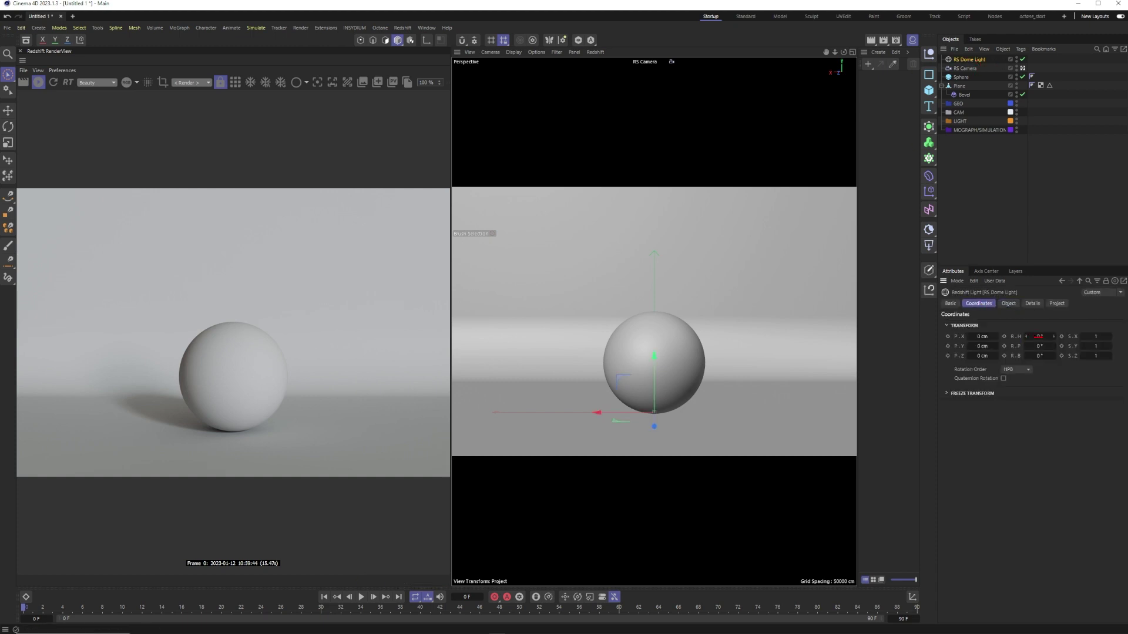
{"action": "left_click_drag", "start_coordinate": [1039, 336], "coordinate": [1002, 336]}
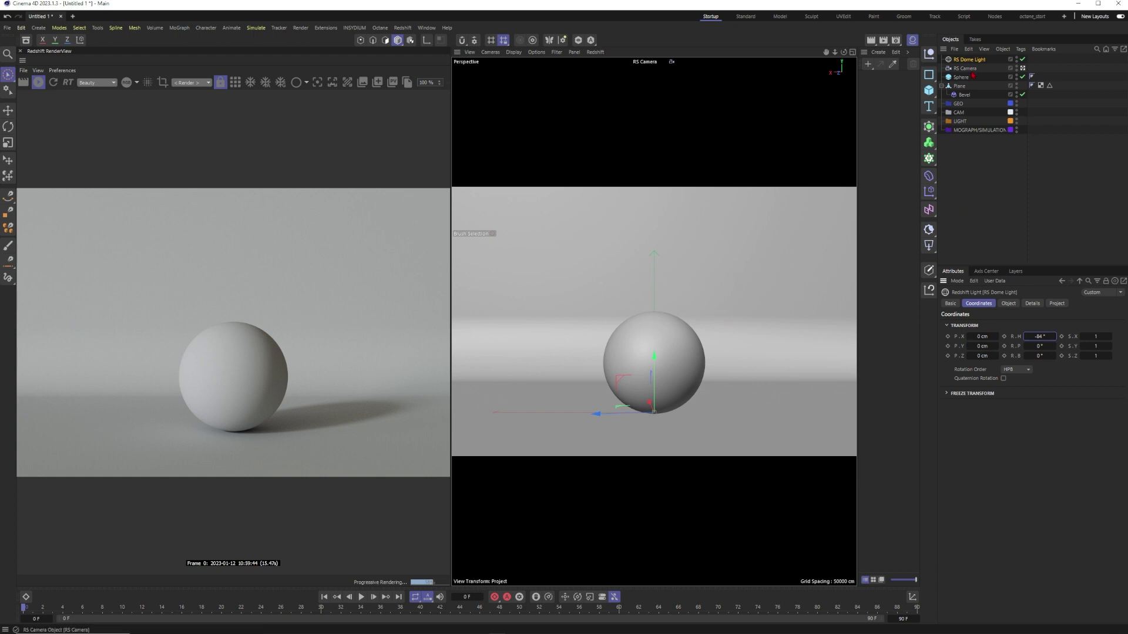
{"action": "left_click", "coordinate": [1009, 304]}
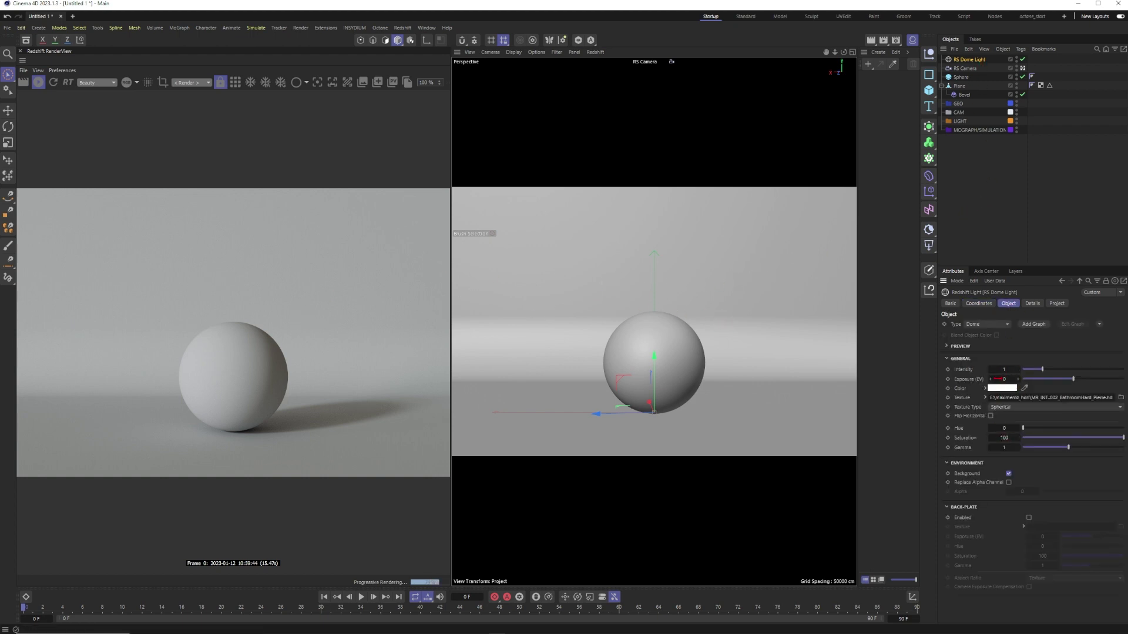
{"action": "left_click", "coordinate": [1003, 379]}
{"action": "type", "text": "0.5"}
{"action": "key", "text": "Return"}
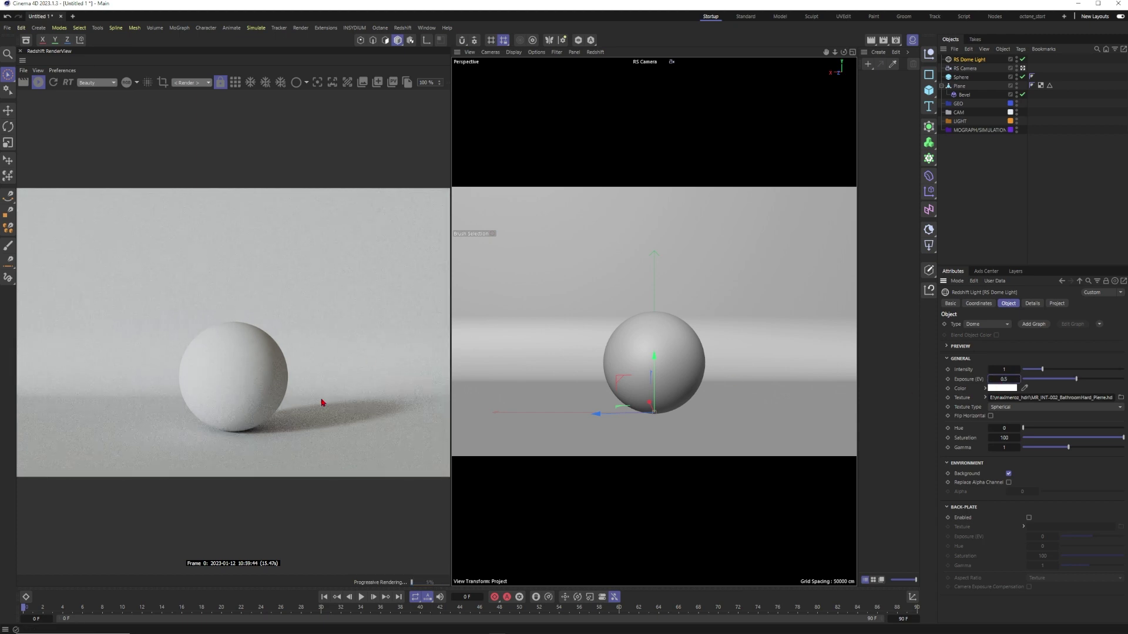
{"action": "left_click", "coordinate": [529, 308]}
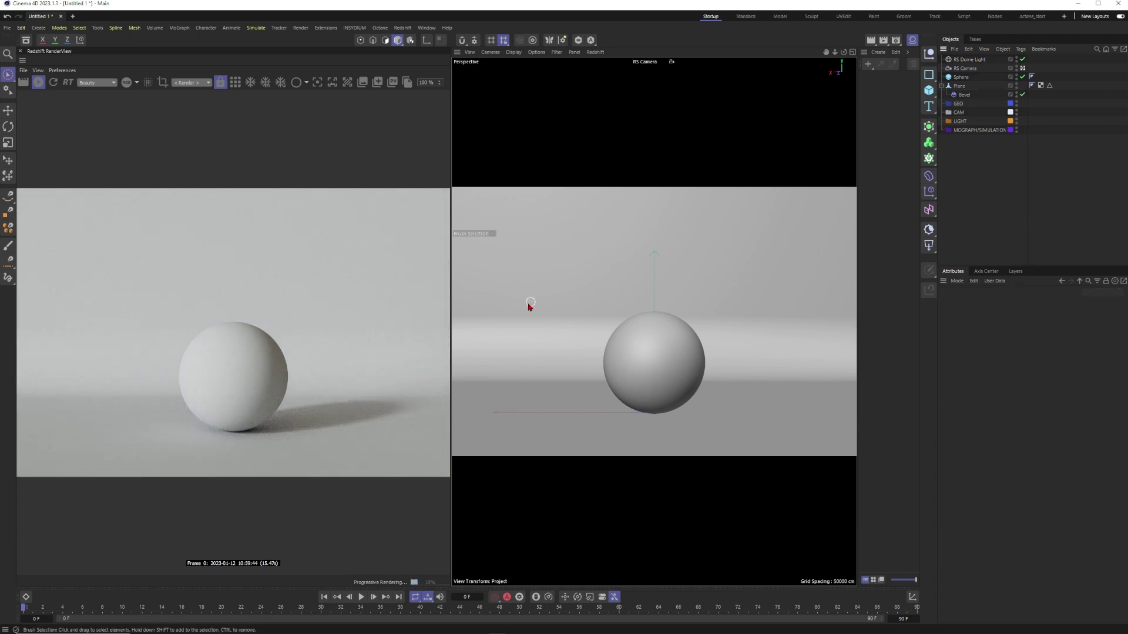
Create a Redshift Standard material and apply it to the sphere
{"action": "left_click", "coordinate": [403, 28]}
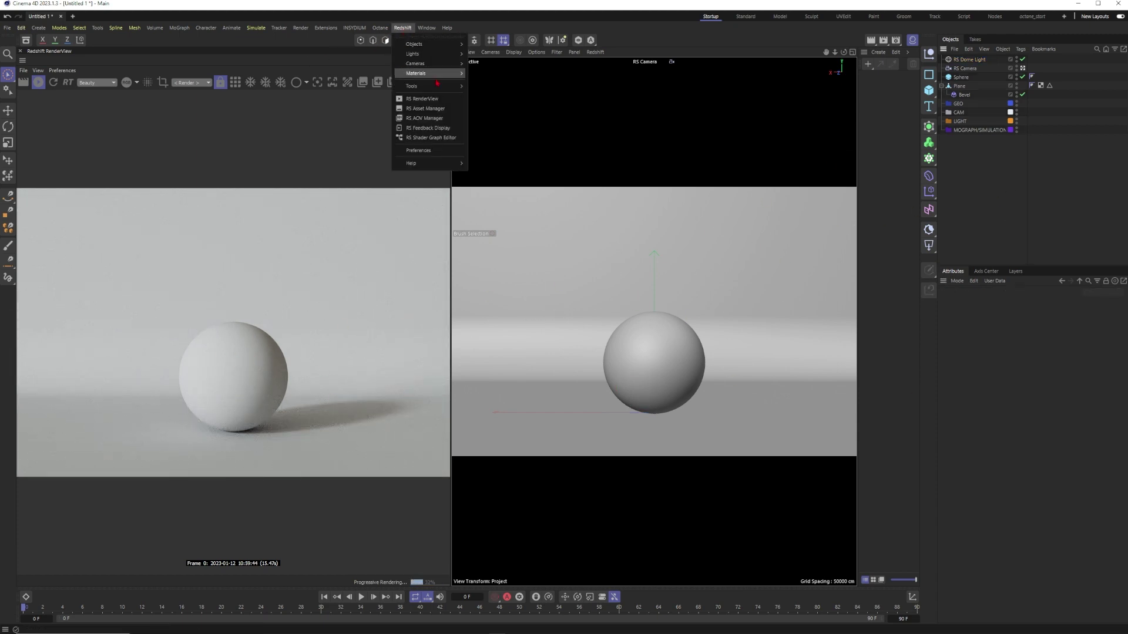
{"action": "mouse_move", "coordinate": [463, 76]}
{"action": "left_click", "coordinate": [523, 79]}
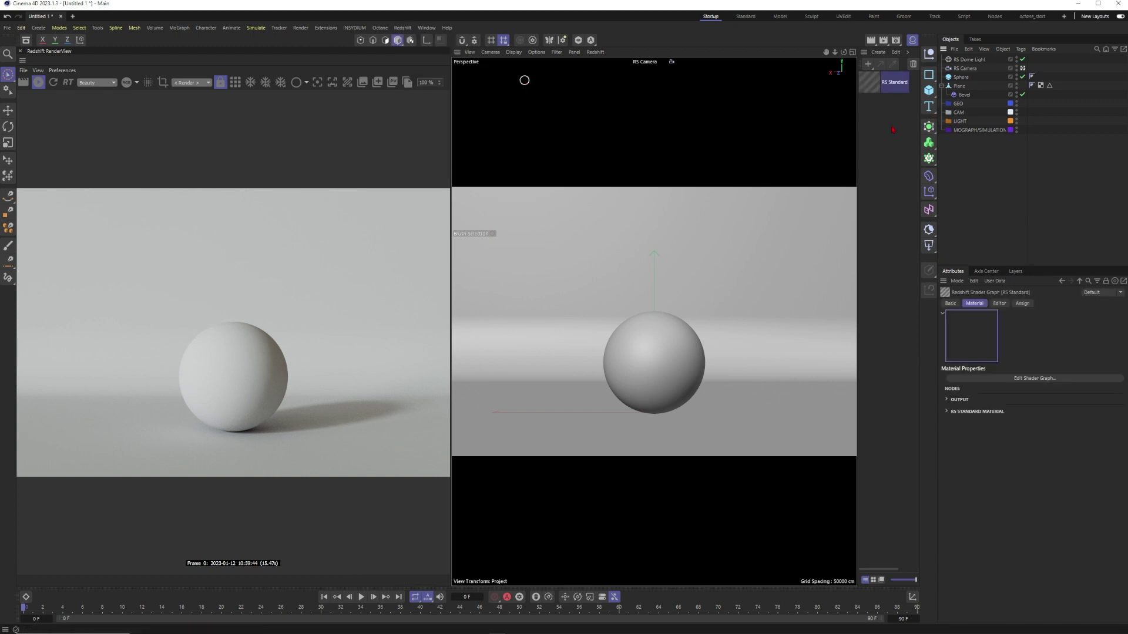
{"action": "left_click", "coordinate": [881, 99]}
{"action": "left_click_drag", "start_coordinate": [663, 369], "coordinate": [664, 369]}
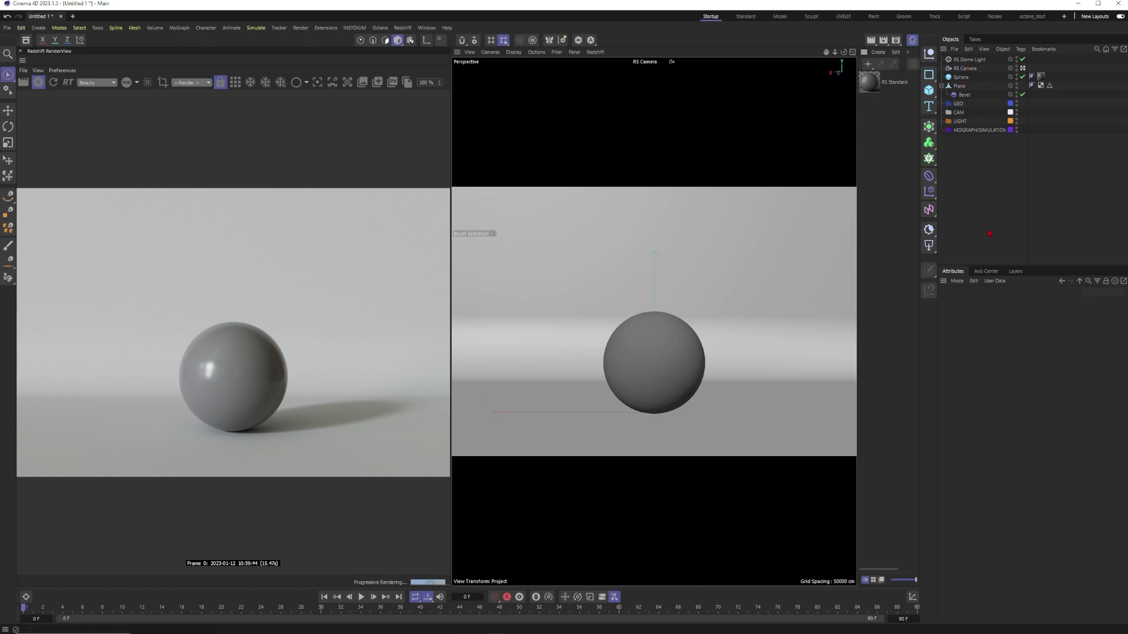
Assign the dome light, camera, sphere and backdrop plane to the Lights, Cams and Geo layers and sort them into the matching folder nulls
{"action": "left_click", "coordinate": [1016, 272]}
{"action": "left_click_drag", "start_coordinate": [968, 59], "coordinate": [979, 328]}
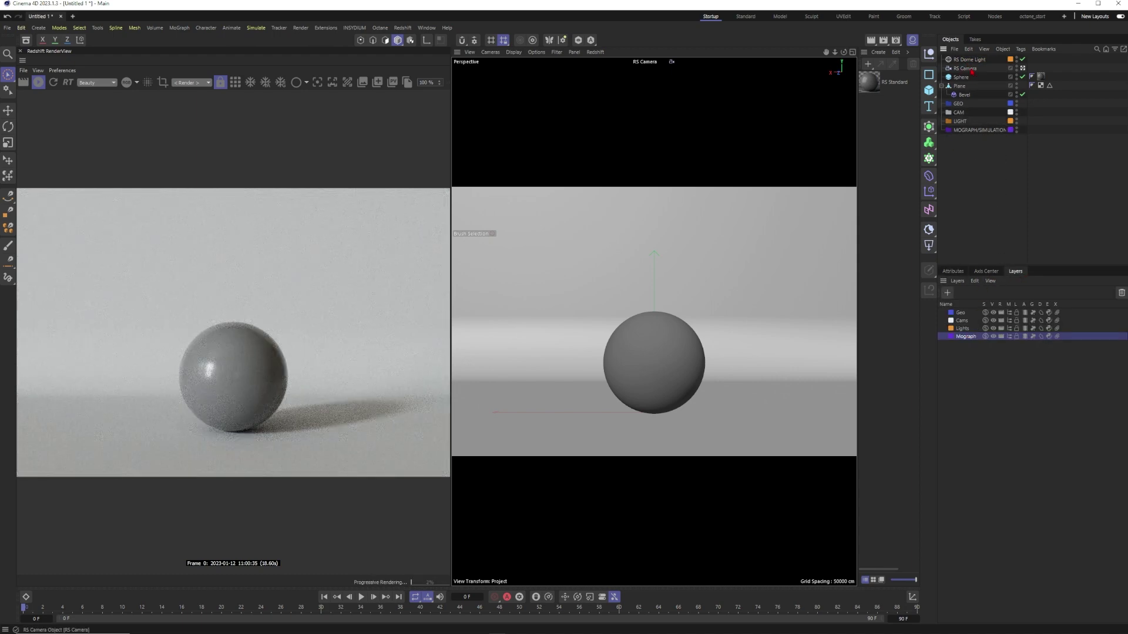
{"action": "left_click_drag", "start_coordinate": [964, 68], "coordinate": [964, 312]}
{"action": "left_click", "coordinate": [961, 77]}
{"action": "left_click", "coordinate": [942, 86]}
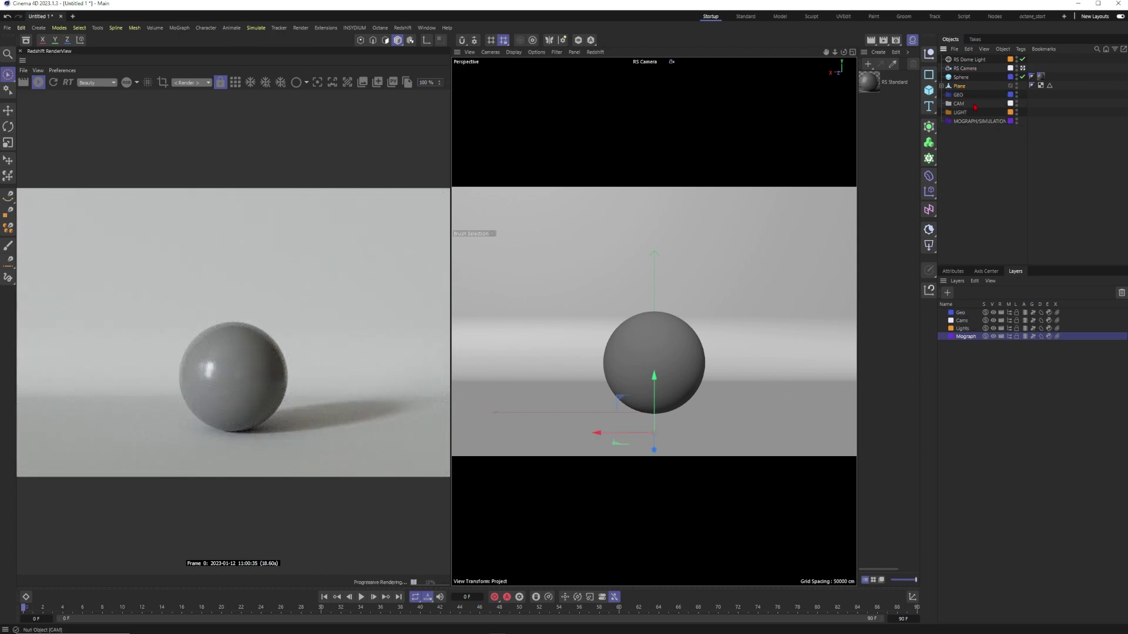
{"action": "mouse_move", "coordinate": [961, 88]}
{"action": "left_mouse_down"}
{"action": "mouse_move", "coordinate": [993, 194]}
{"action": "mouse_move", "coordinate": [961, 314]}
{"action": "left_mouse_up"}
{"action": "left_click_drag", "start_coordinate": [960, 96], "coordinate": [961, 107]}
{"action": "left_click_drag", "start_coordinate": [969, 60], "coordinate": [963, 112]}
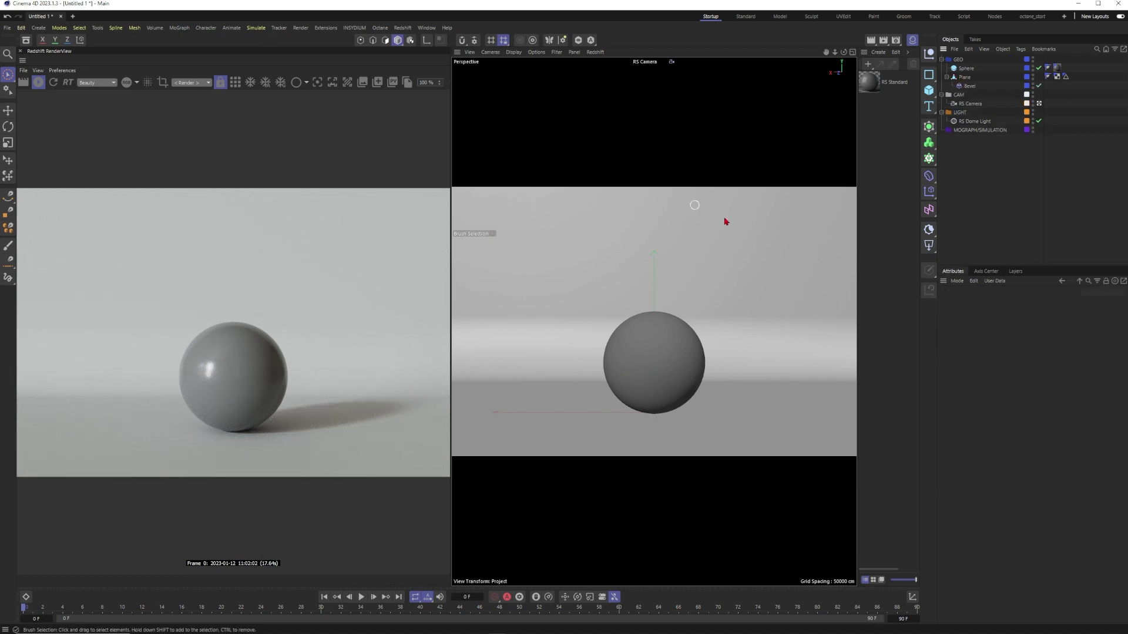
Save the current scene with the docked Redshift RenderView as the default scene
{"action": "left_click", "coordinate": [427, 28]}
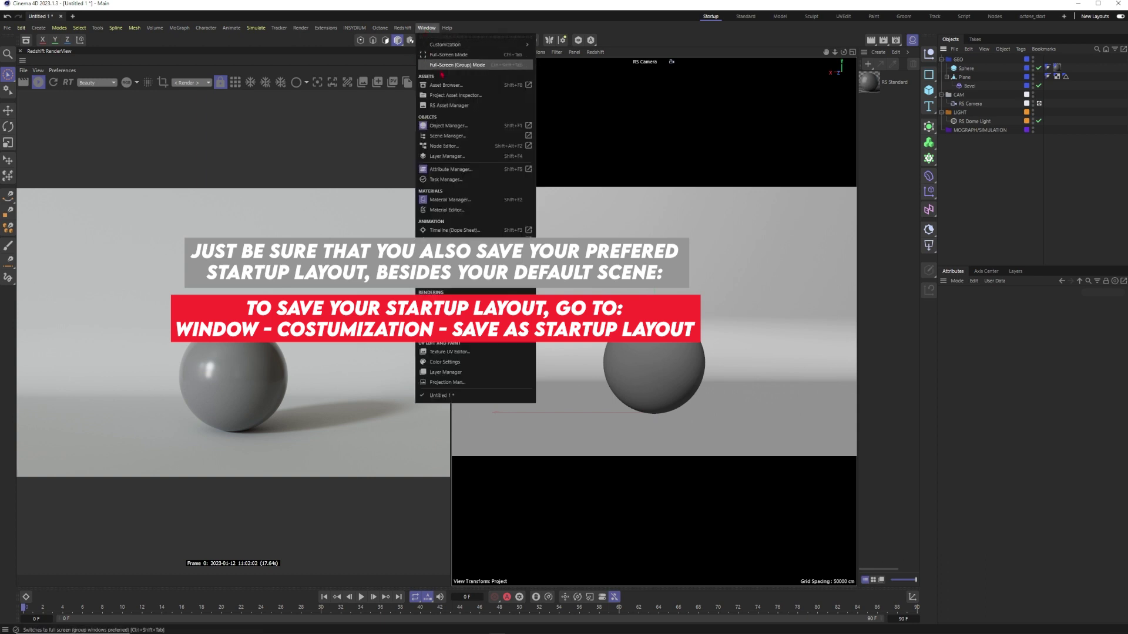
{"action": "mouse_move", "coordinate": [447, 47]}
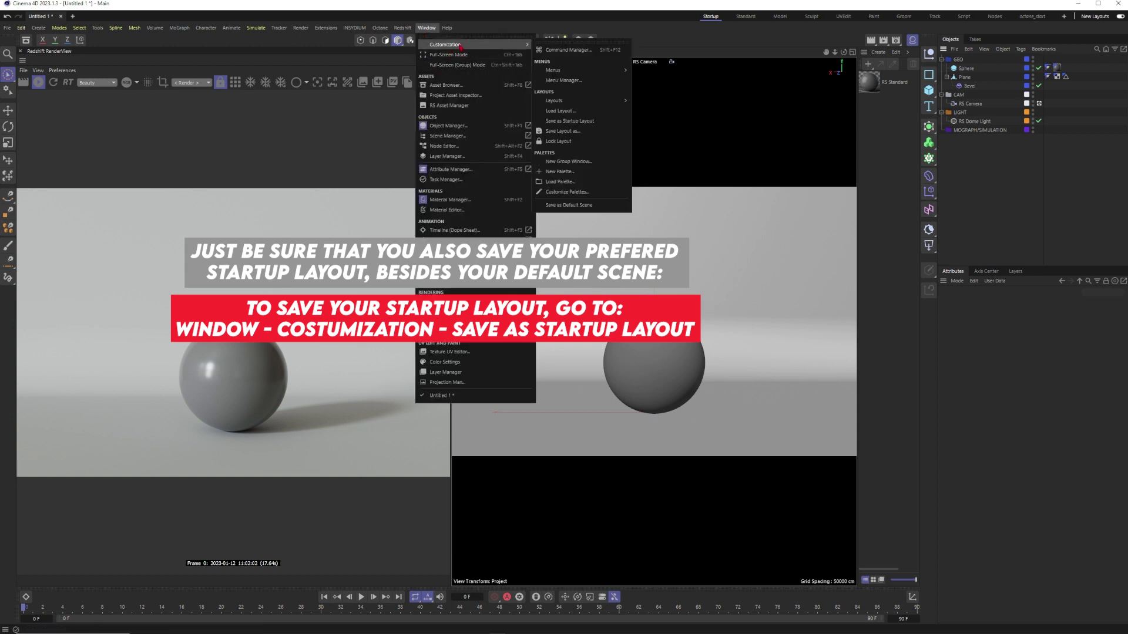
{"action": "left_click", "coordinate": [568, 205]}
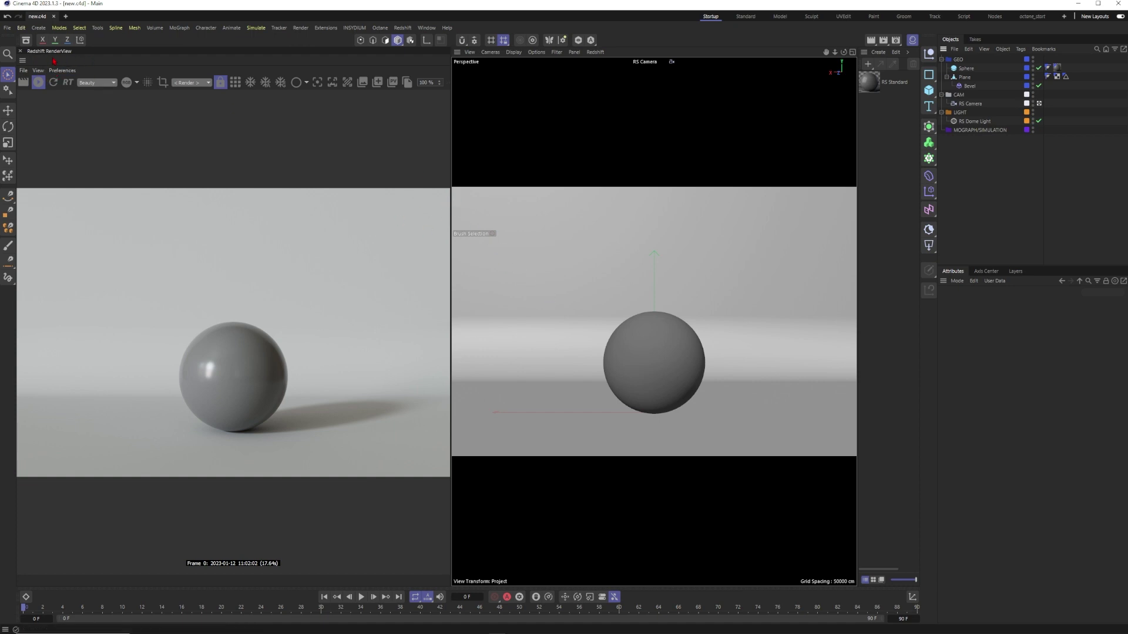
Close the Redshift RenderView and set the viewport's safe frames opacity to 0%
{"action": "left_click", "coordinate": [20, 52]}
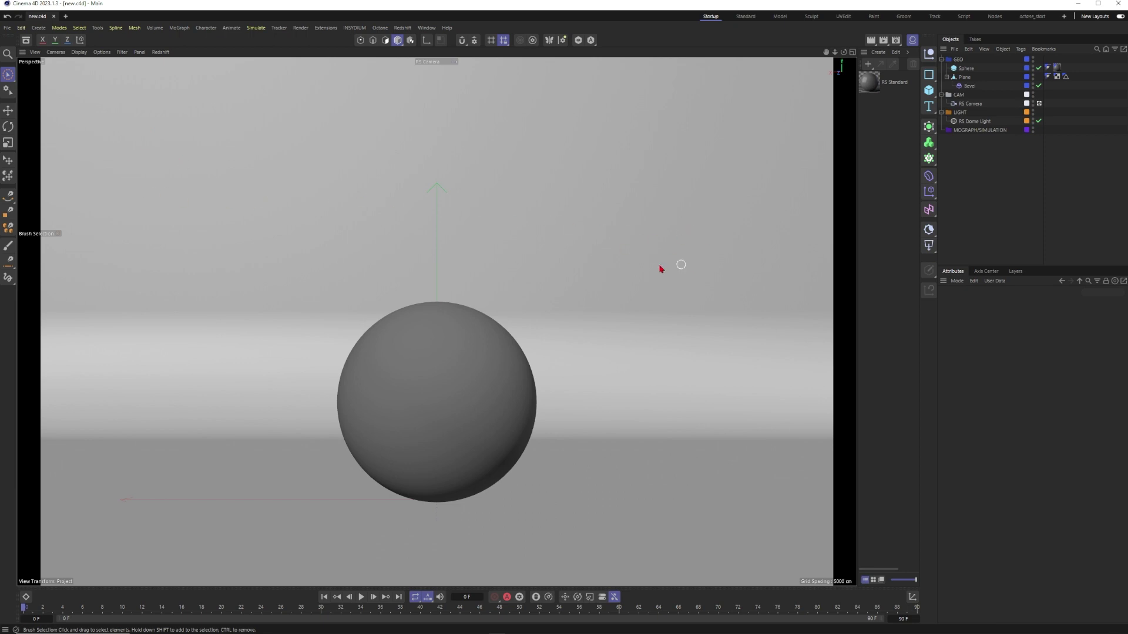
{"action": "key", "text": "shift+v"}
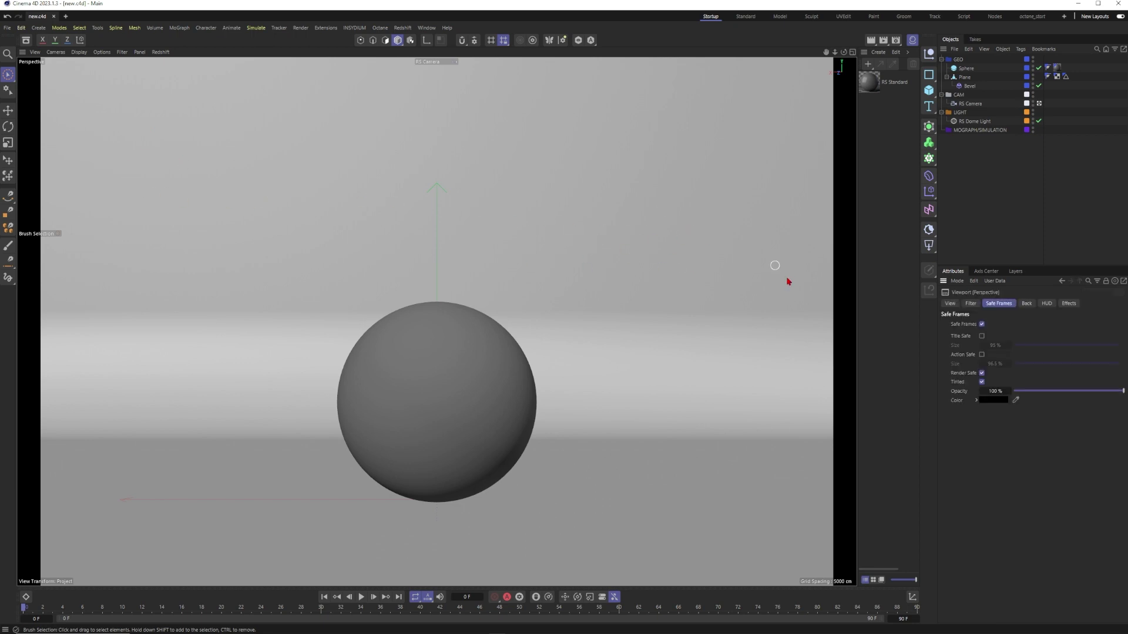
{"action": "left_click_drag", "start_coordinate": [1065, 390], "coordinate": [916, 405]}
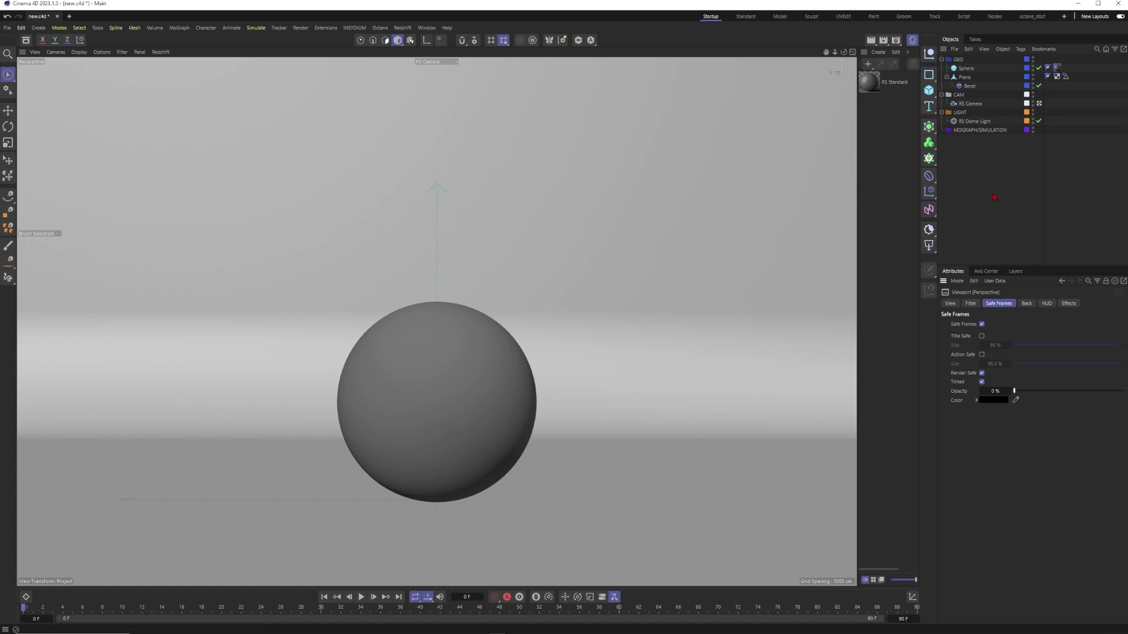
{"action": "left_click", "coordinate": [451, 396]}
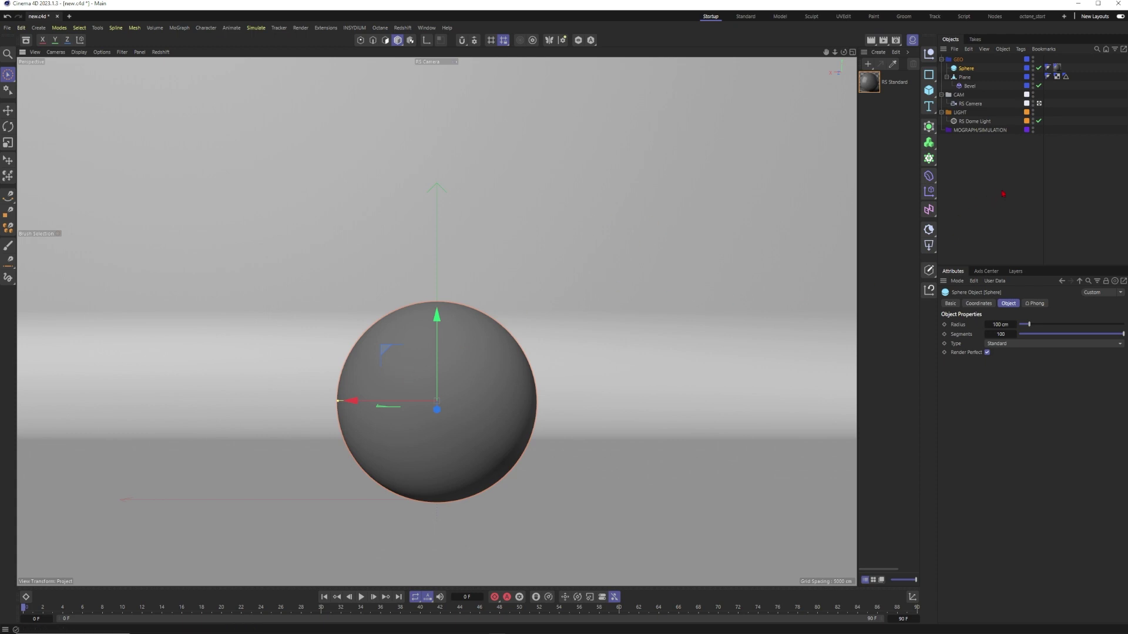
{"action": "left_click", "coordinate": [397, 156]}
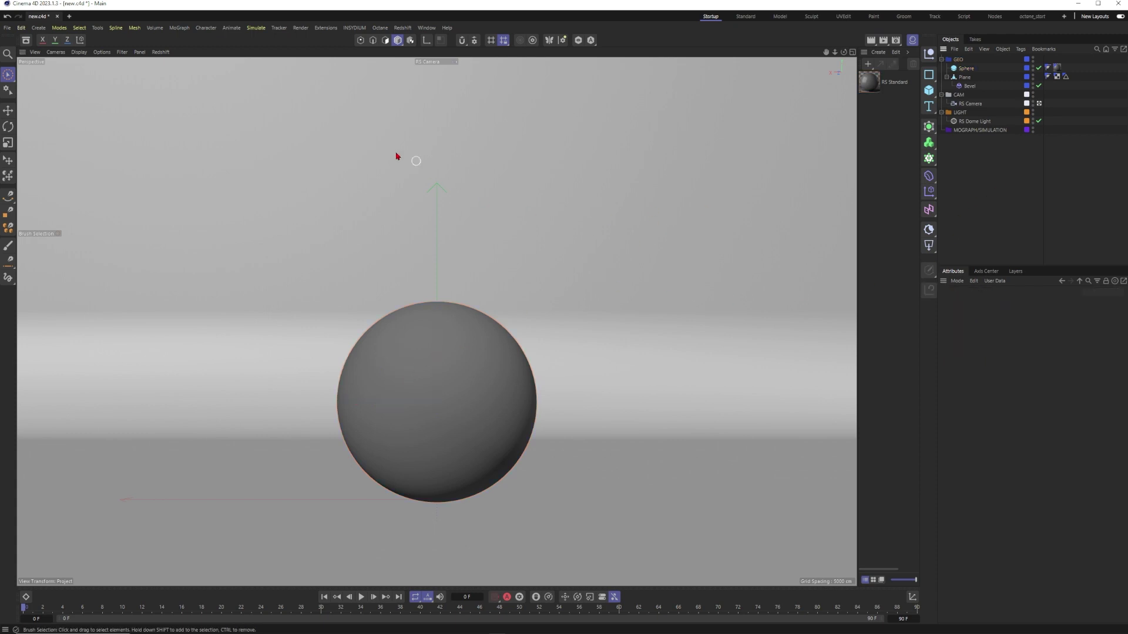
Save the scene with the transparent safe frames as the default scene and close Cinema 4D for a restart
{"action": "left_click", "coordinate": [427, 28]}
{"action": "mouse_move", "coordinate": [470, 45]}
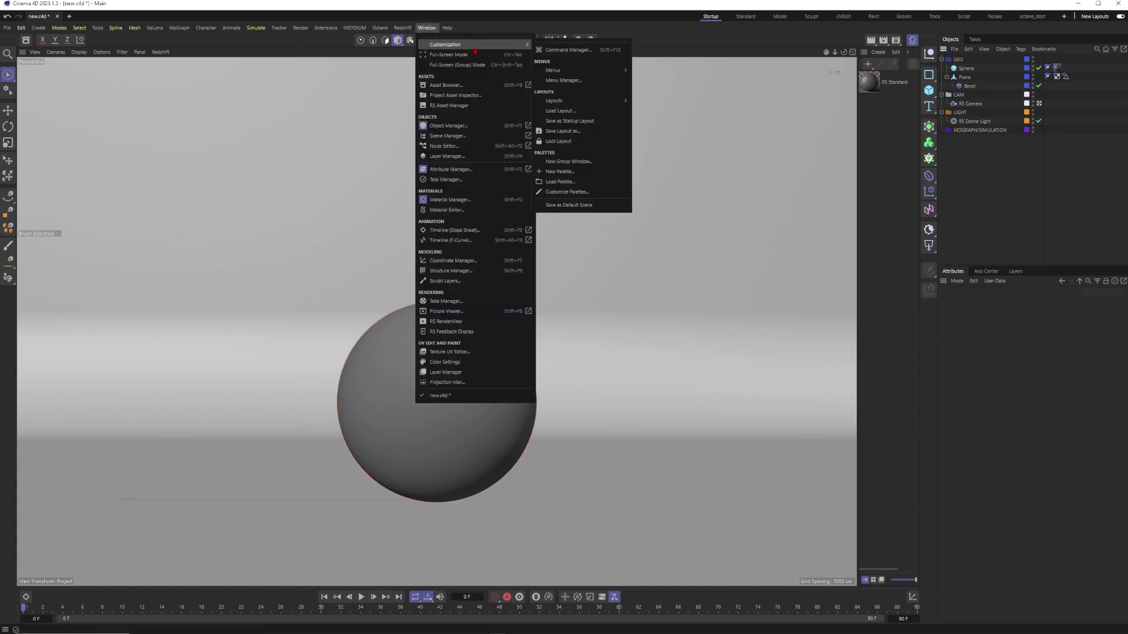
{"action": "left_click", "coordinate": [579, 205]}
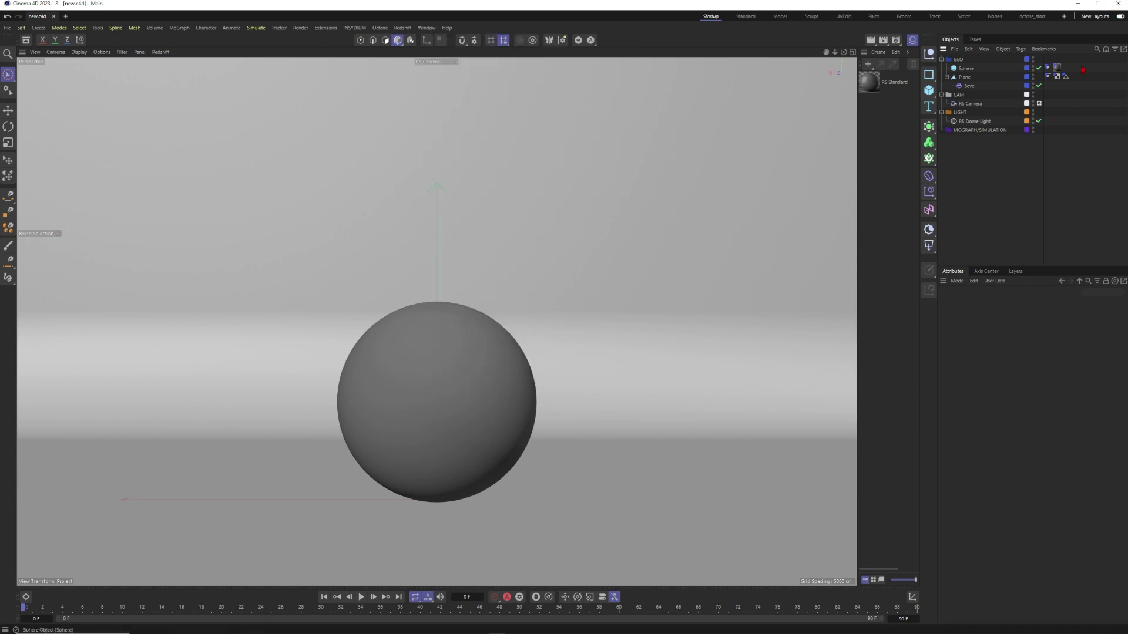
{"action": "left_click", "coordinate": [1119, 4]}
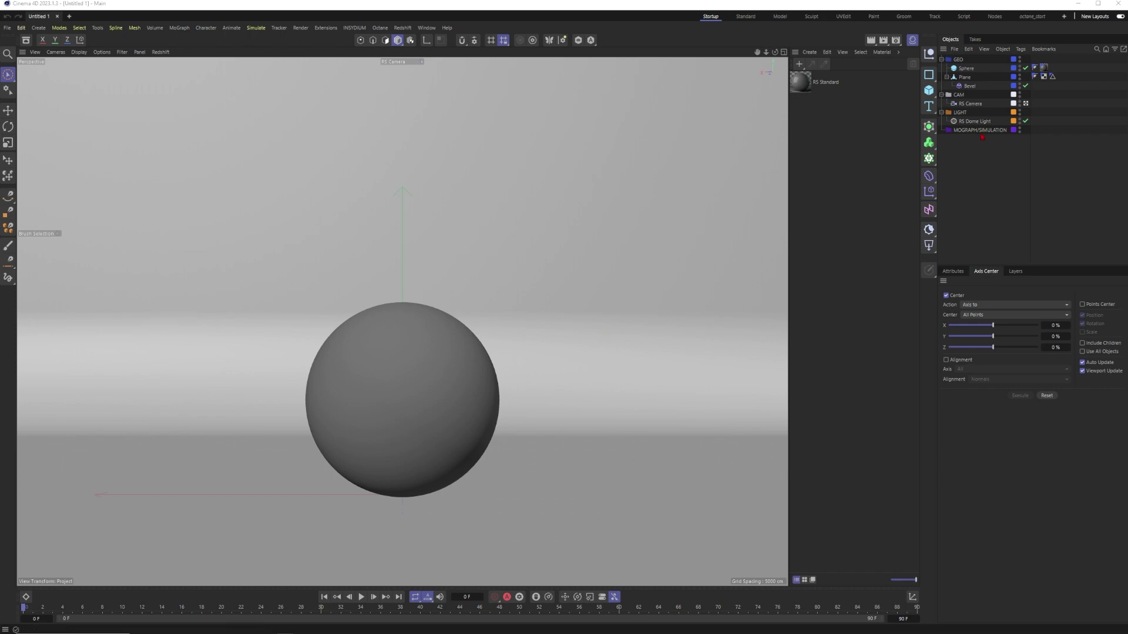
Delete the sphere from the GEO group and switch the viewport from the RS Camera to the default camera
{"action": "left_click", "coordinate": [396, 392]}
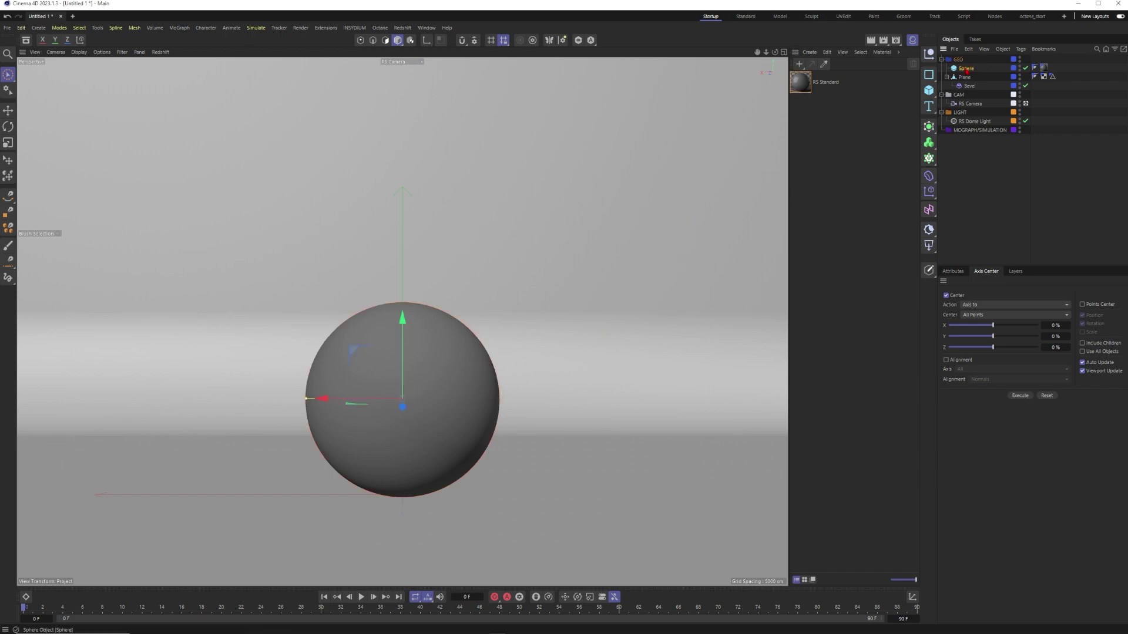
{"action": "key", "text": "Delete"}
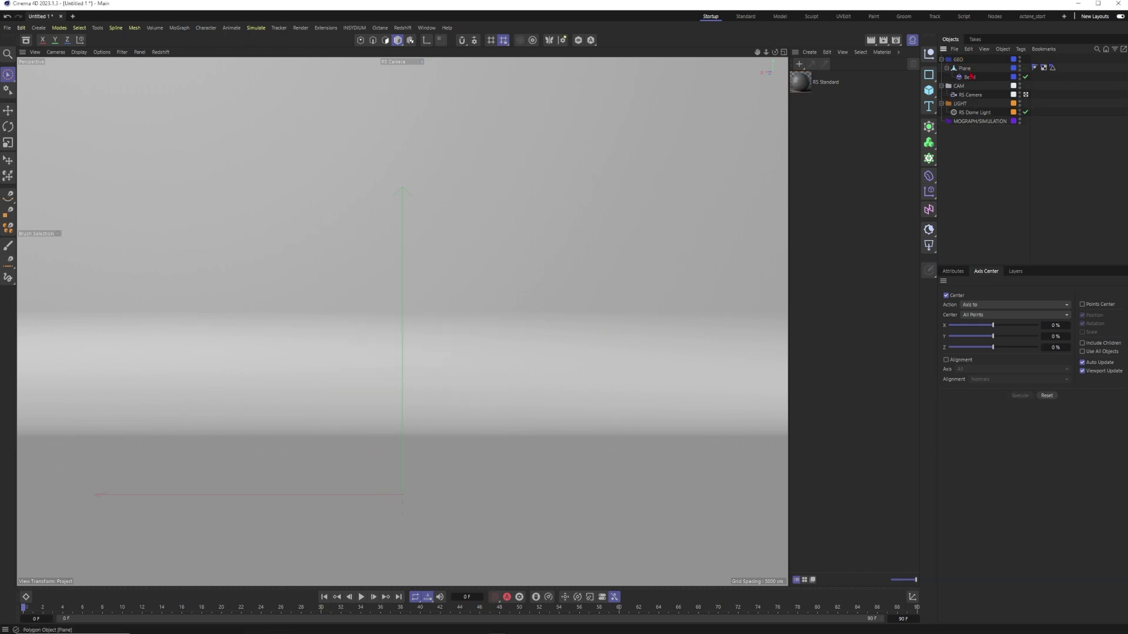
{"action": "left_click", "coordinate": [1026, 95]}
{"action": "left_click_drag", "start_coordinate": [569, 272], "coordinate": [615, 325], "text": "alt"}
{"action": "middle_click_drag", "start_coordinate": [614, 325], "coordinate": [599, 272], "text": "alt"}
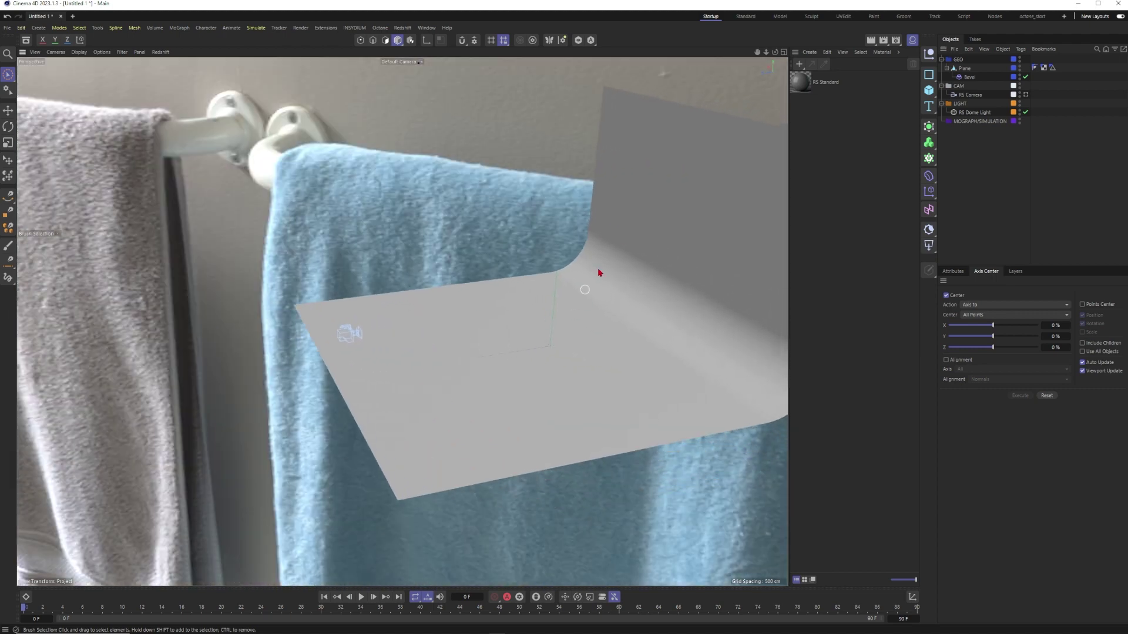
Disable the RS Dome Light's Background option and deselect the light
{"action": "left_click", "coordinate": [975, 113]}
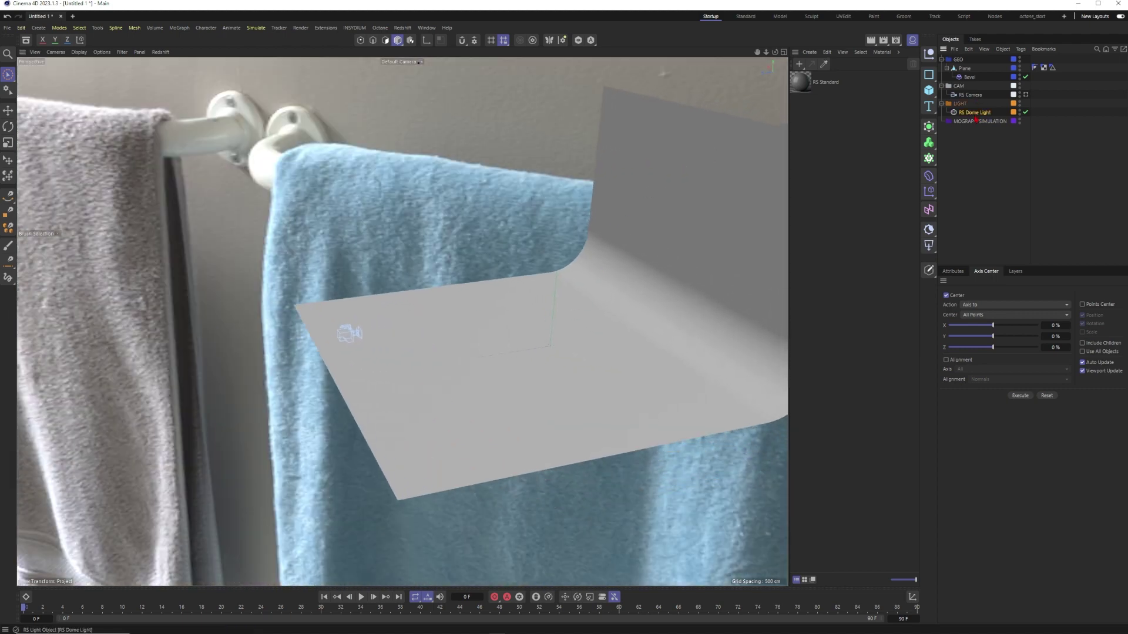
{"action": "left_click", "coordinate": [953, 271]}
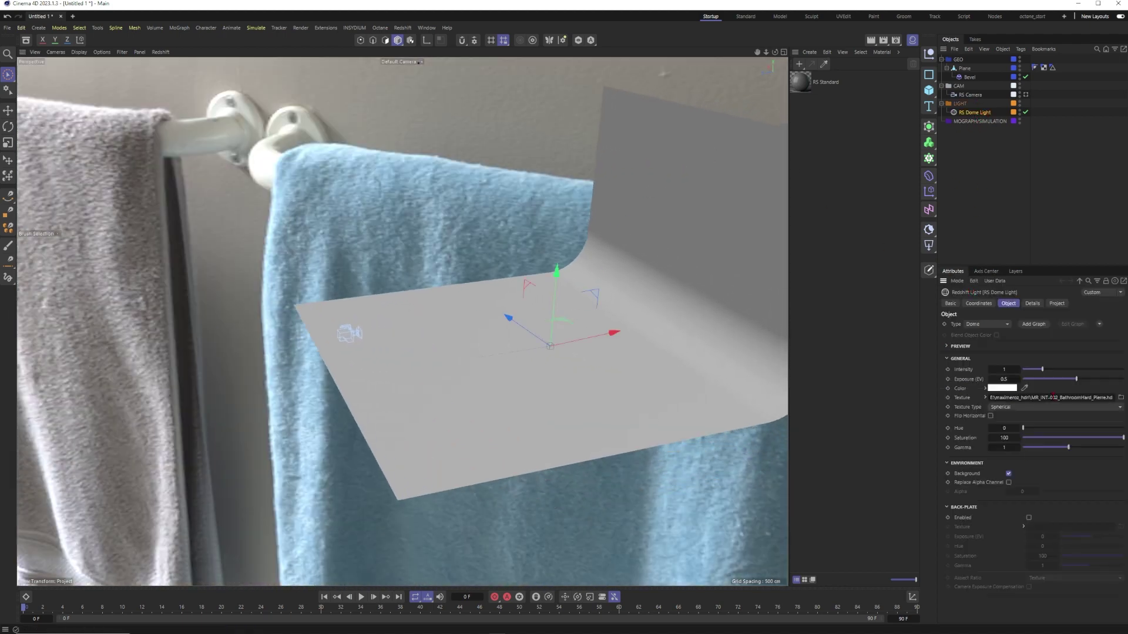
{"action": "left_click", "coordinate": [1009, 475]}
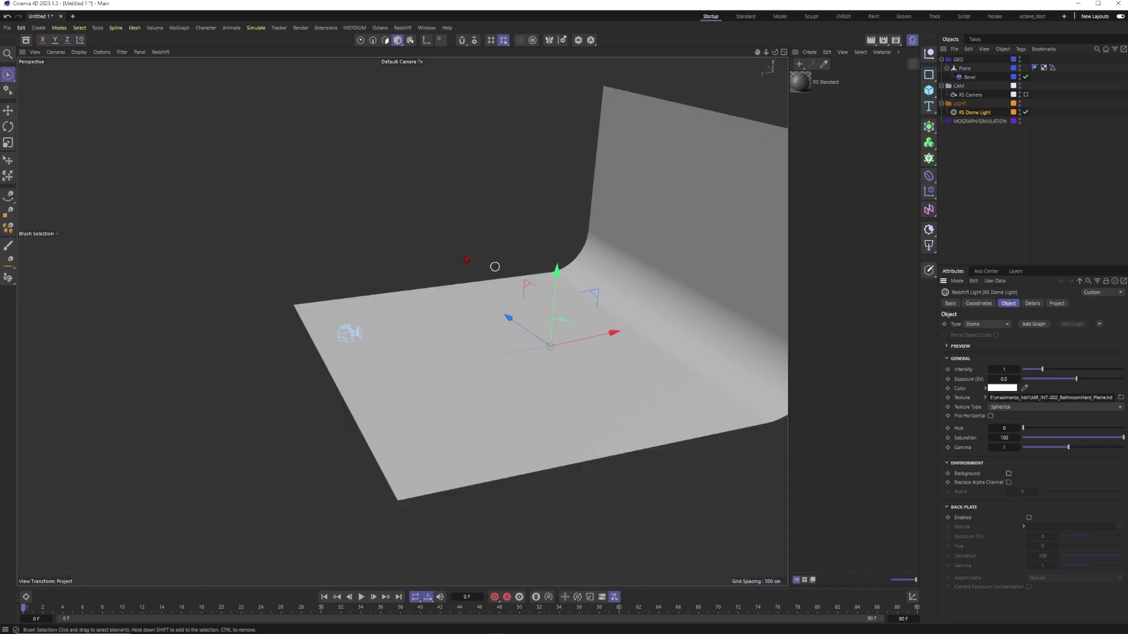
{"action": "left_click_drag", "start_coordinate": [467, 261], "coordinate": [464, 340], "text": "alt"}
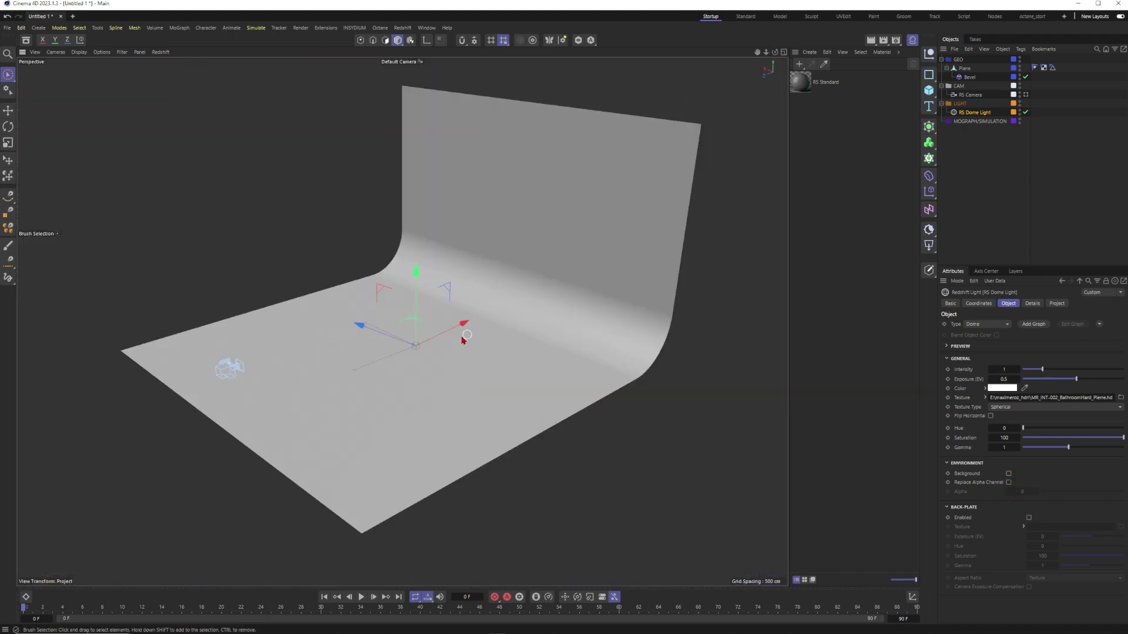
{"action": "right_click_drag", "start_coordinate": [462, 337], "coordinate": [449, 349], "text": "alt"}
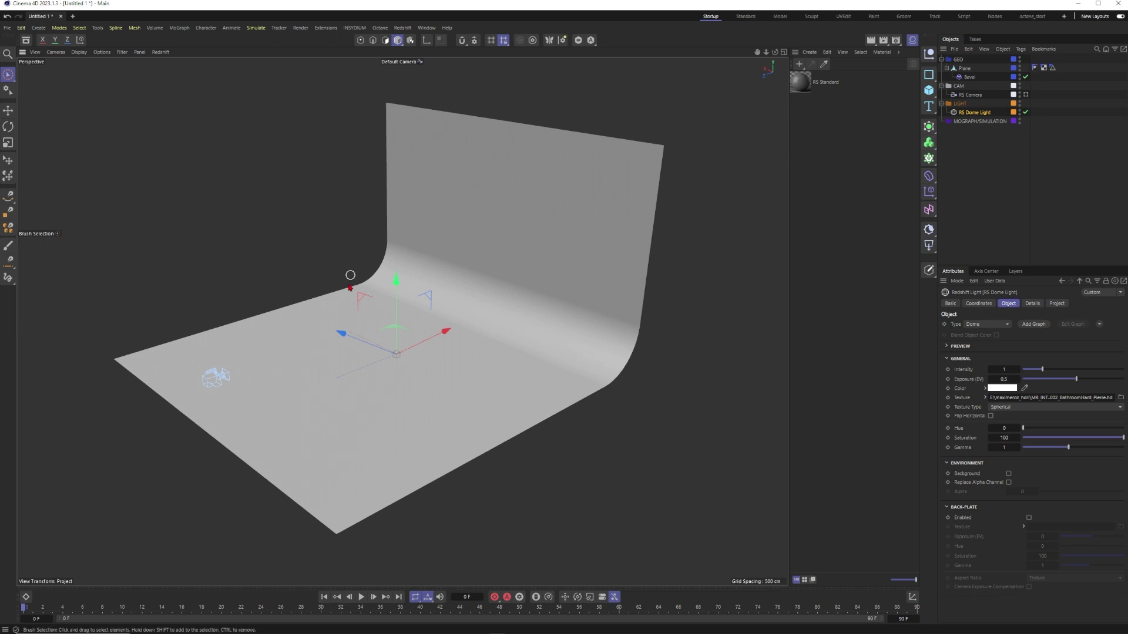
{"action": "key", "text": "ctrl+shift+a"}
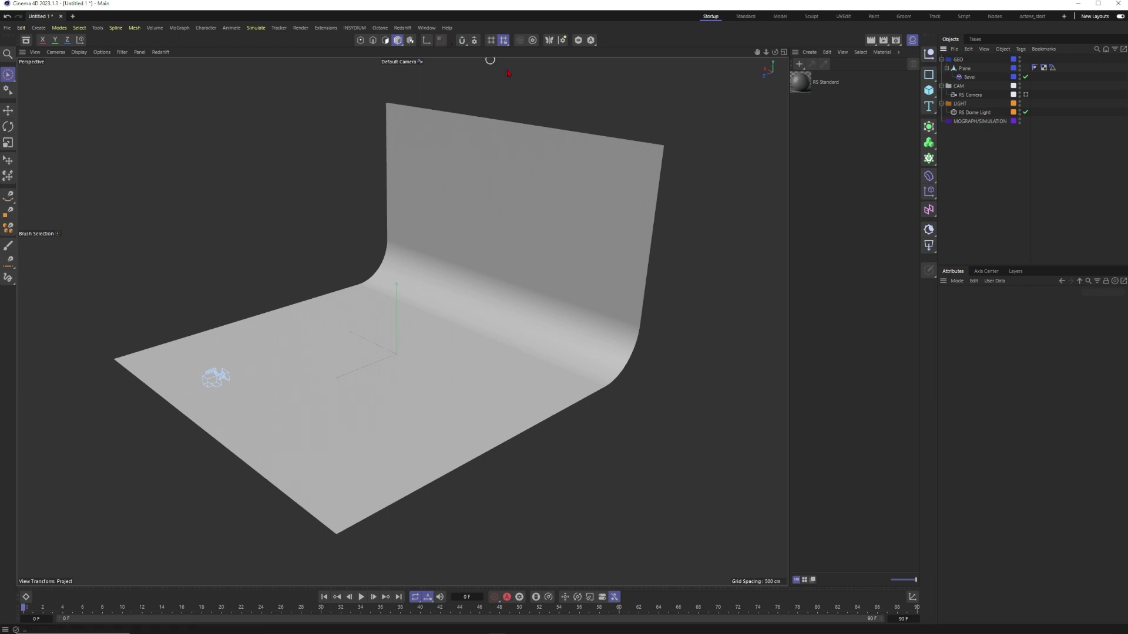
Save the scene containing only backdrop, camera and dome light as the default scene
{"action": "left_click", "coordinate": [427, 28]}
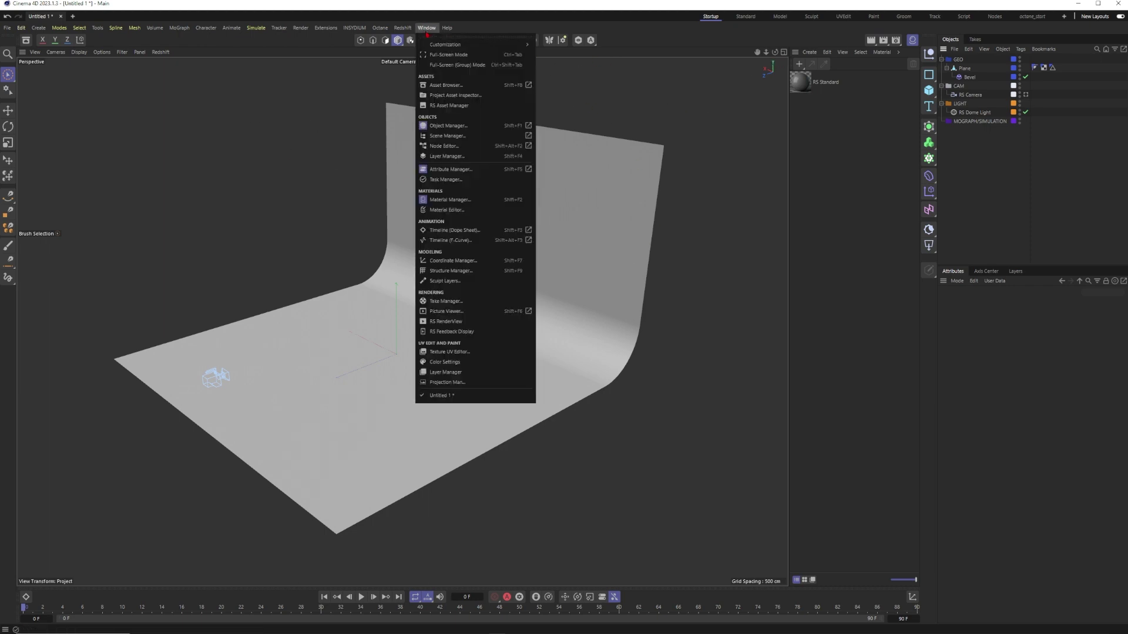
{"action": "mouse_move", "coordinate": [464, 44]}
{"action": "left_click", "coordinate": [575, 206]}
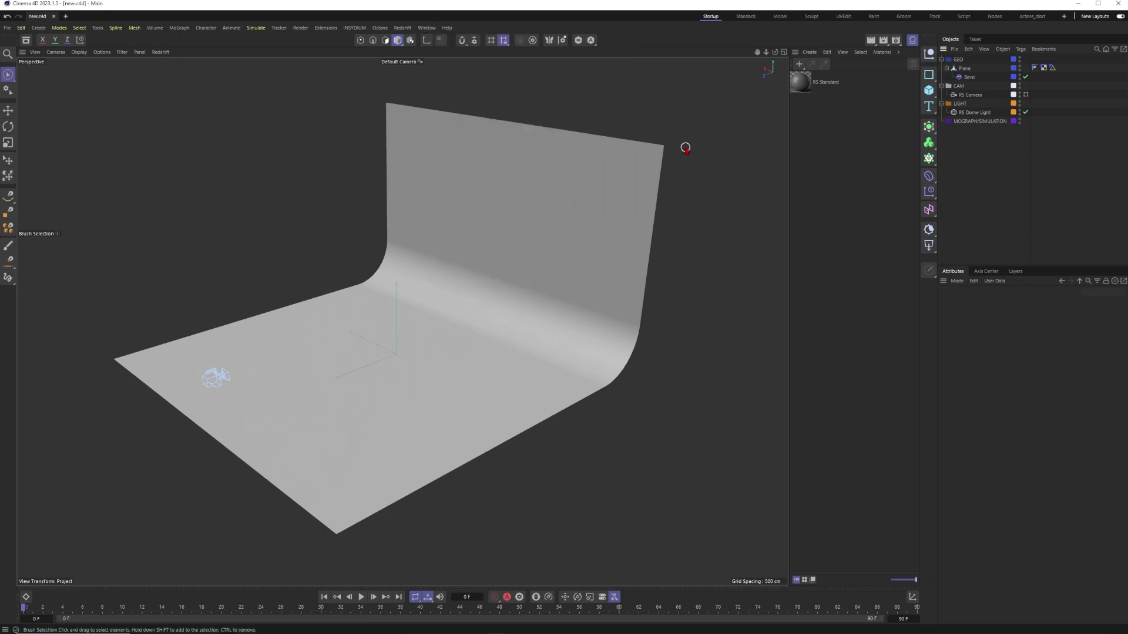
Narrow the material manager to enlarge the viewport and save the default scene again
{"action": "left_click_drag", "start_coordinate": [790, 205], "coordinate": [858, 202]}
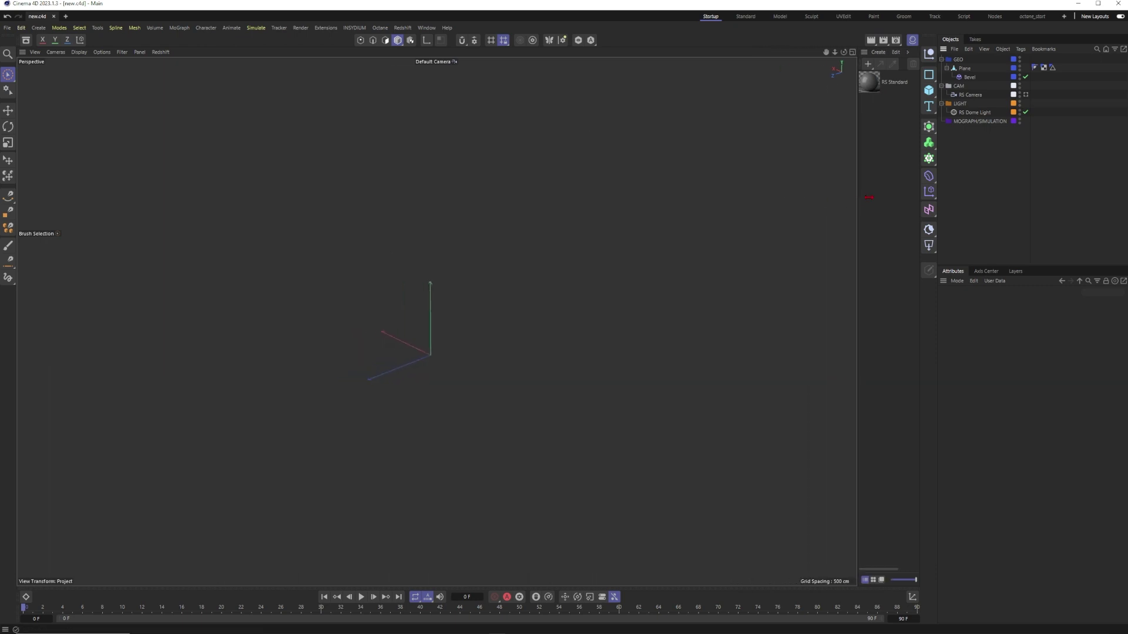
{"action": "left_click", "coordinate": [426, 27]}
{"action": "mouse_move", "coordinate": [465, 45]}
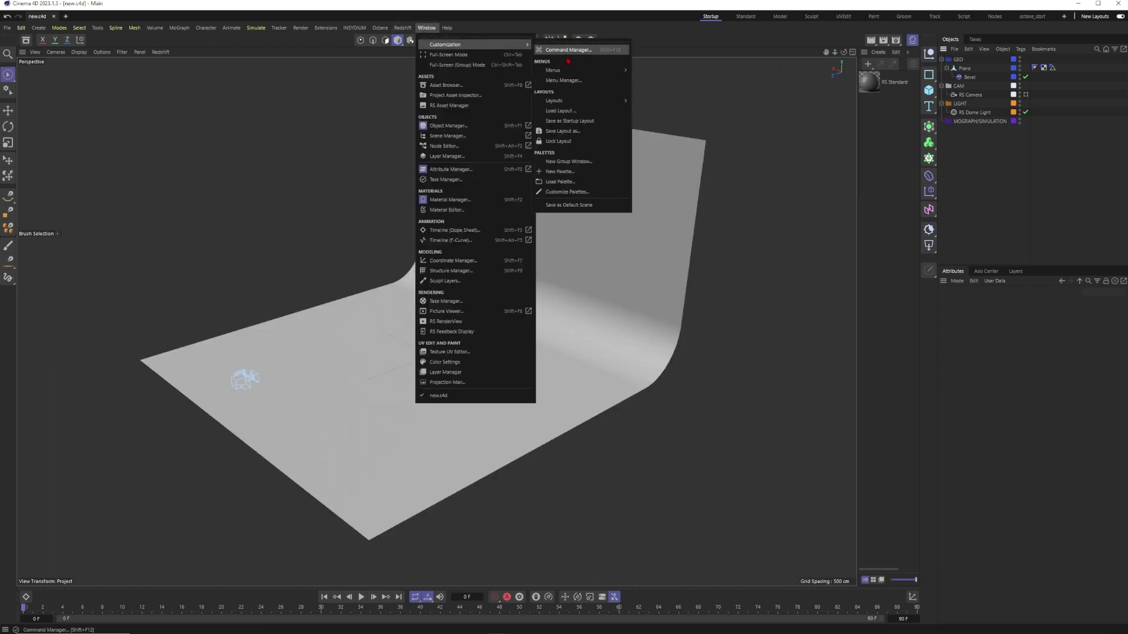
{"action": "left_click", "coordinate": [578, 205]}
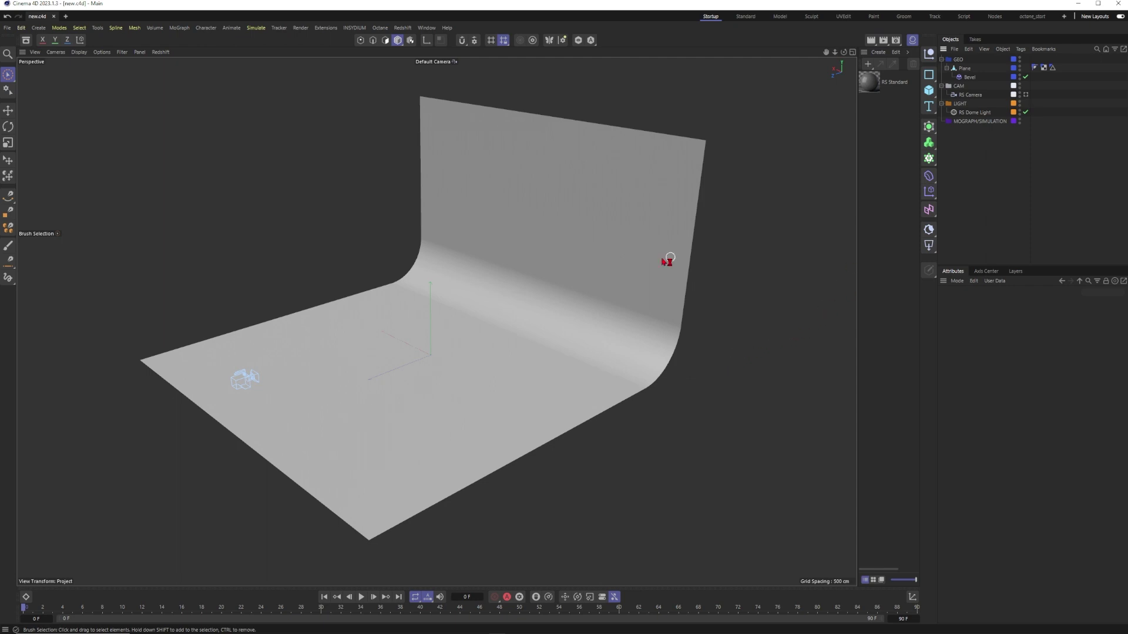